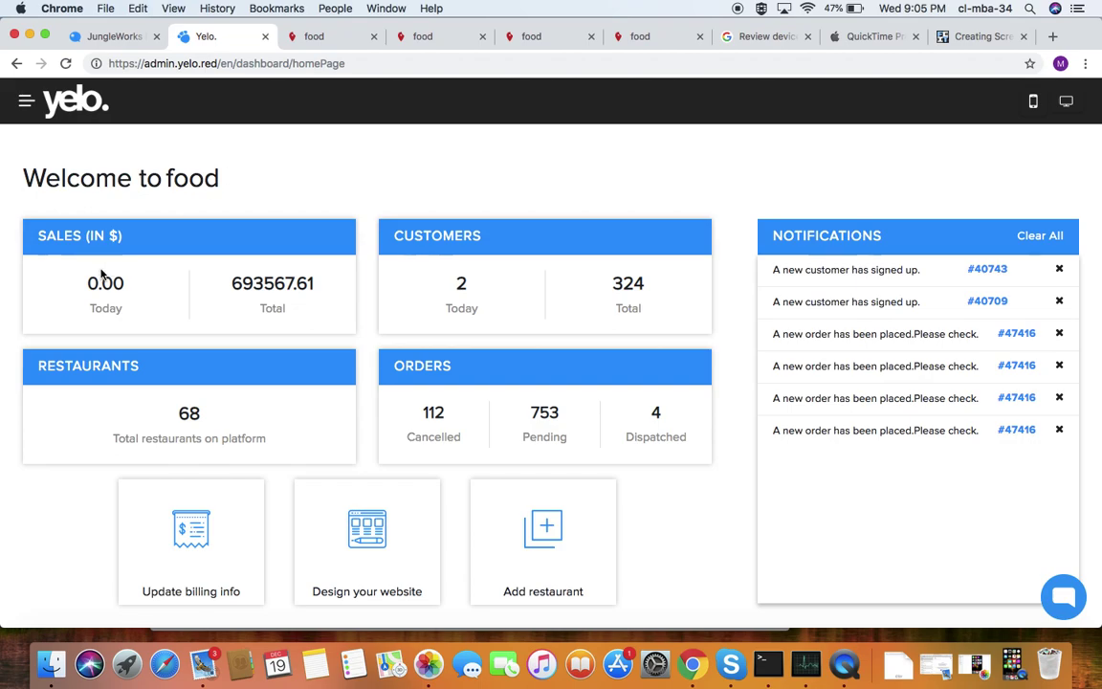
Step: Return to the home dashboard from the admin navigation
left_click(27, 102)
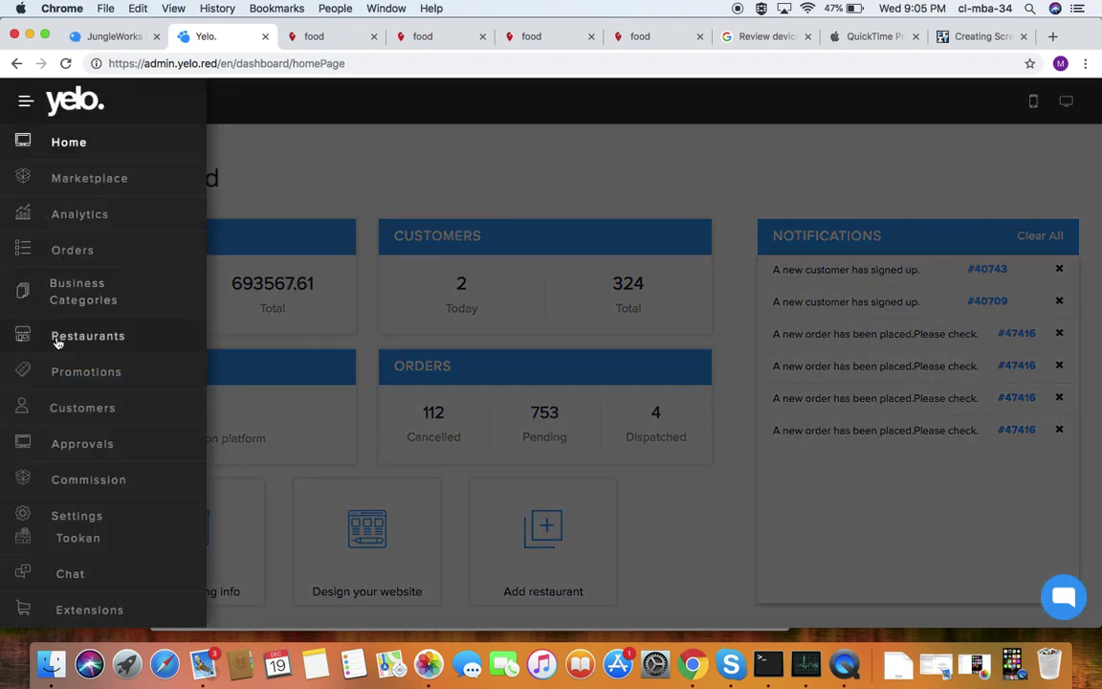
left_click(25, 101)
left_click(24, 99)
left_click(65, 144)
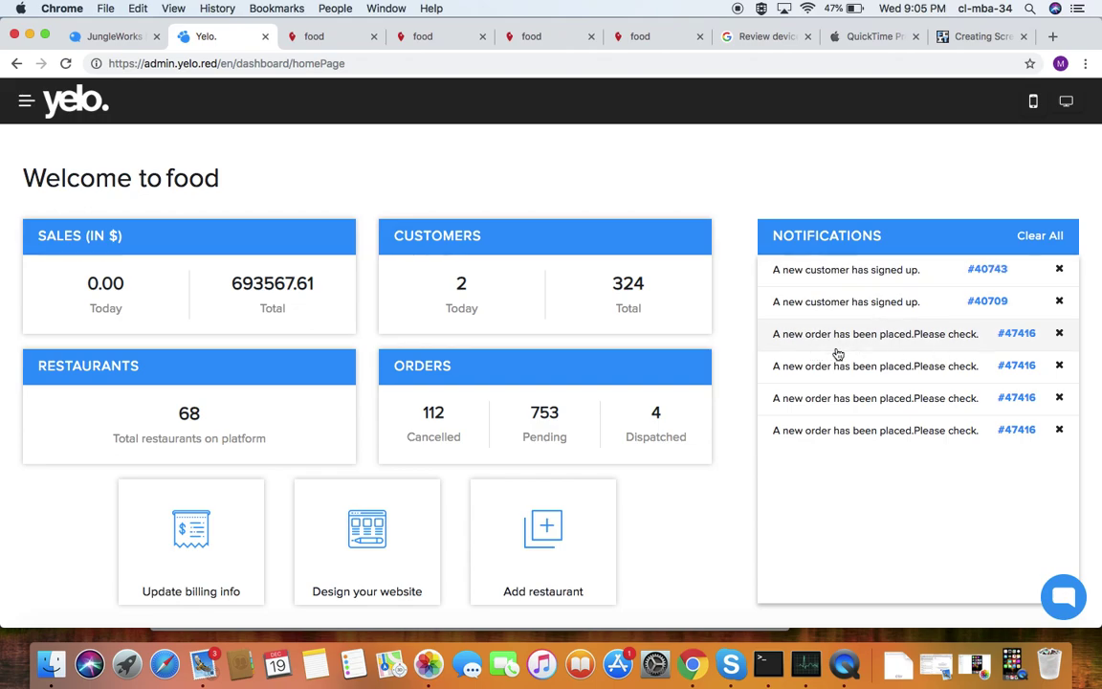
Step: Switch the Reports chart through Revenue, Restaurants and finally Customers
scroll(254, 410, "down", 2)
scroll(253, 409, "down", 2)
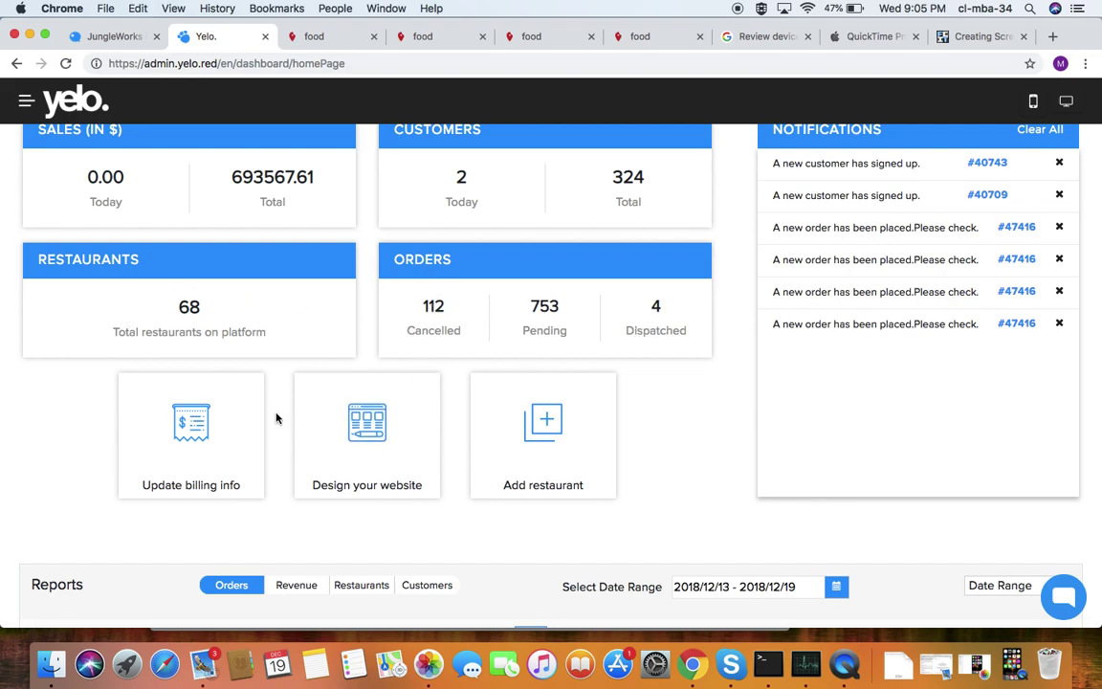
scroll(185, 393, "down", 2)
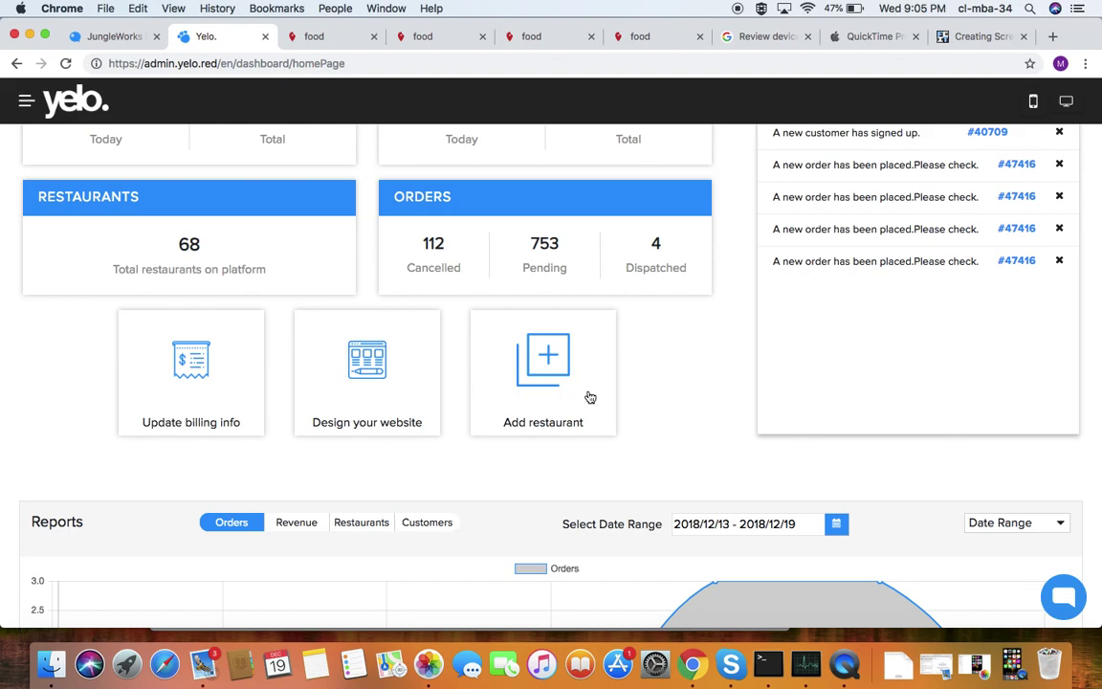
scroll(591, 397, "down", 5)
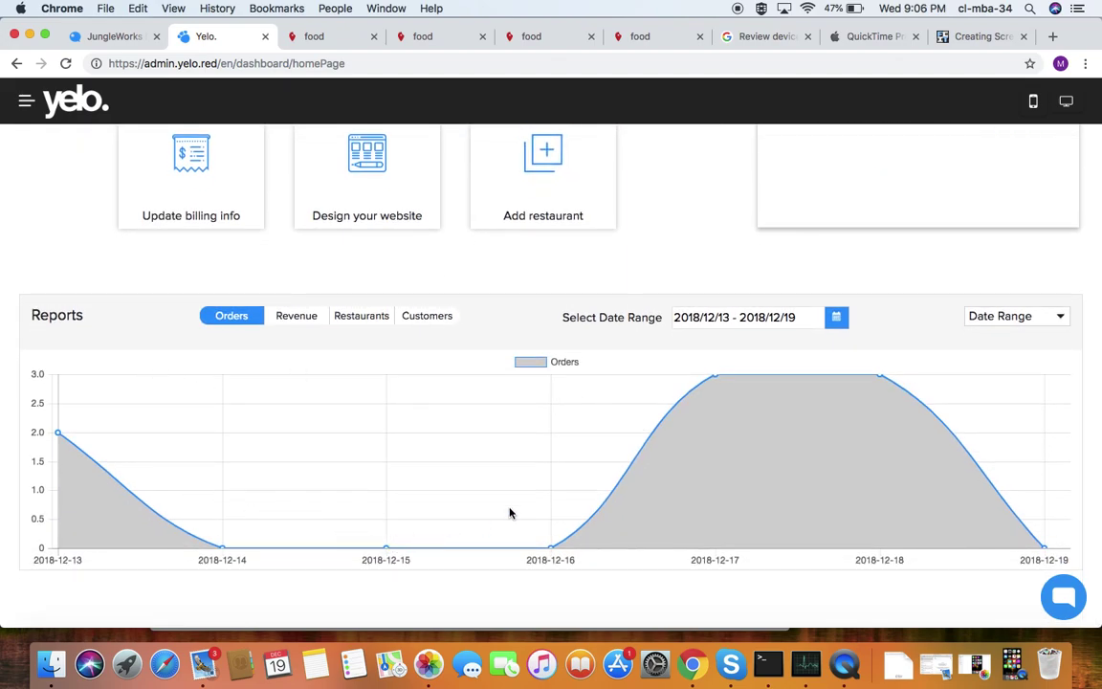
left_click(294, 326)
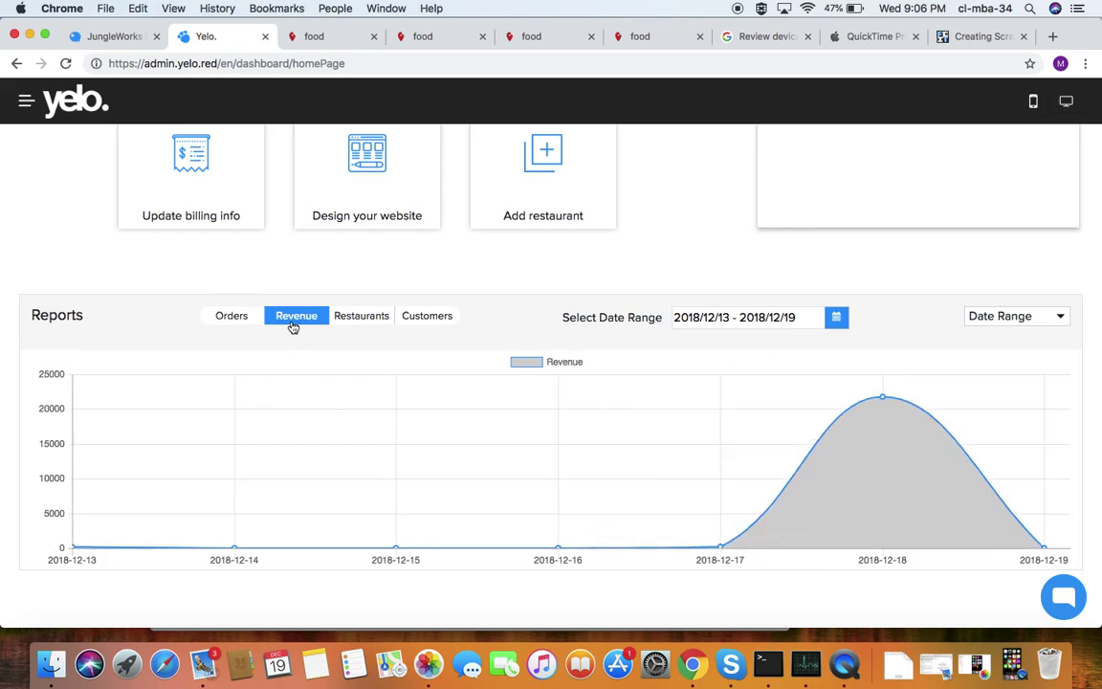
left_click(341, 317)
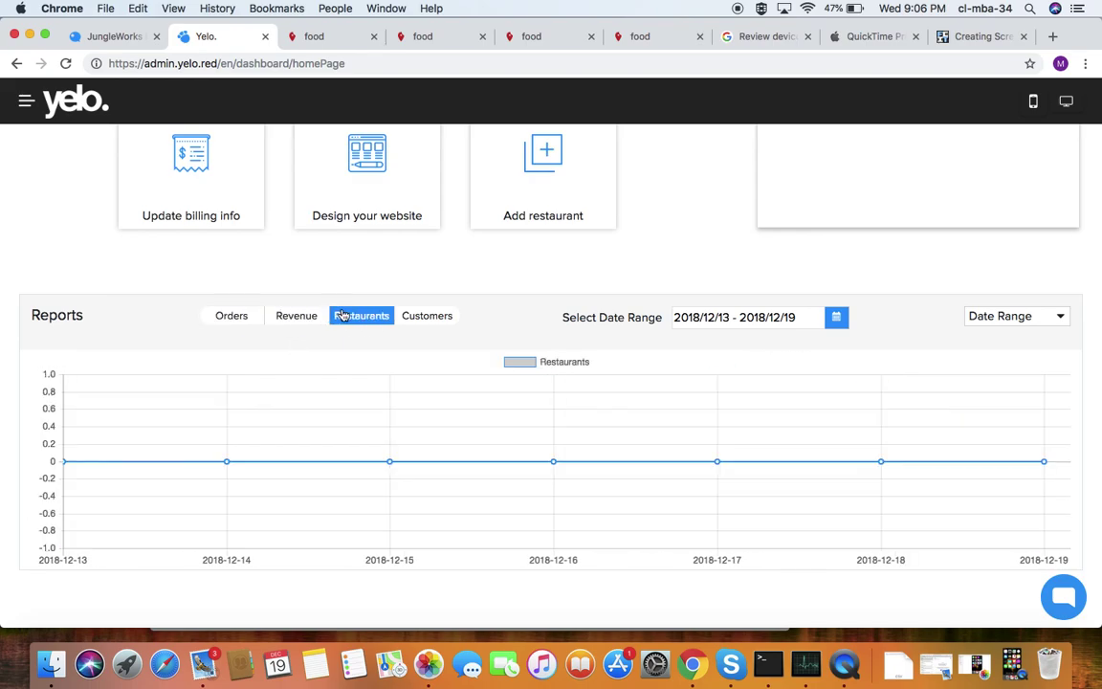
left_click(418, 325)
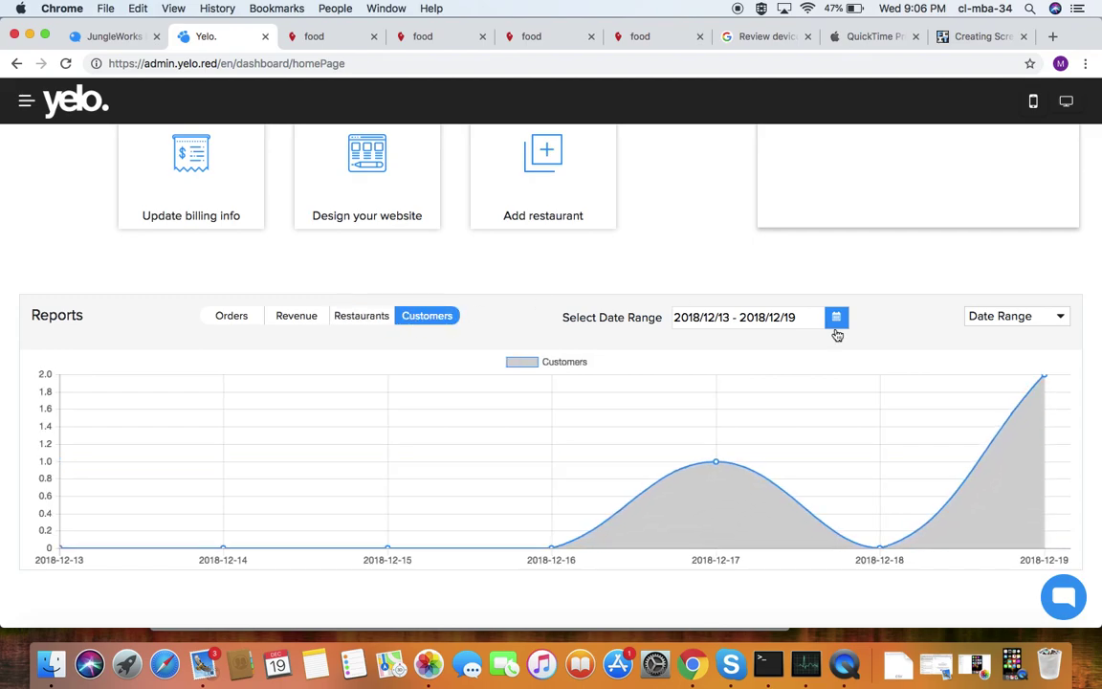
Step: Check the report period options, keeping Date Range
left_click(1032, 323)
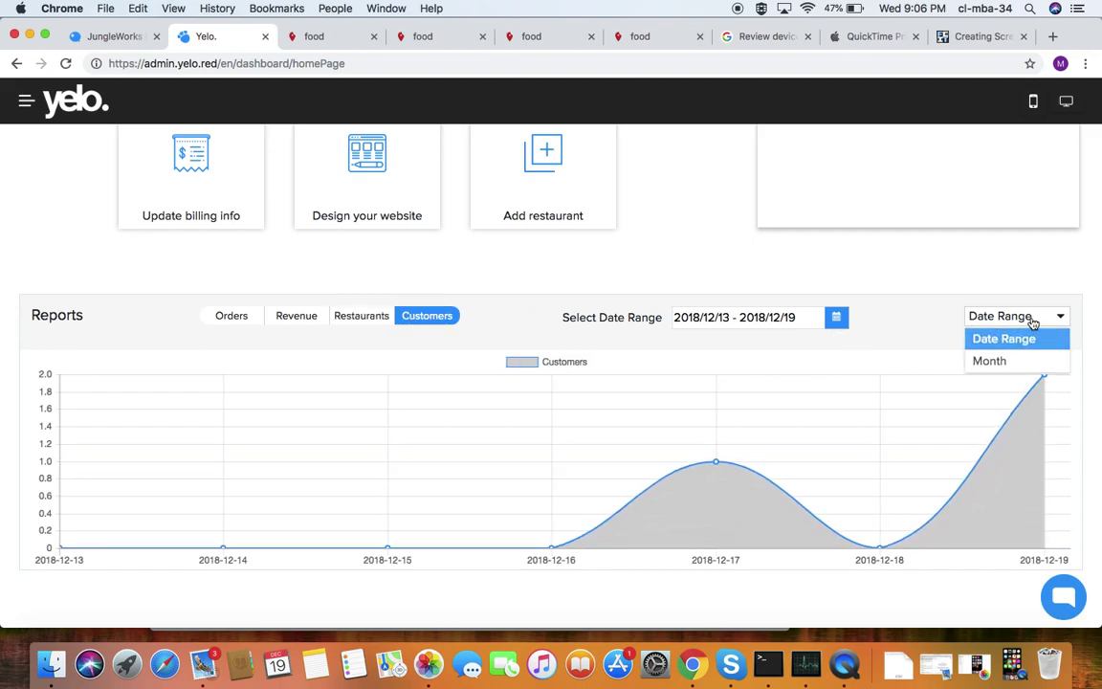
left_click(1026, 338)
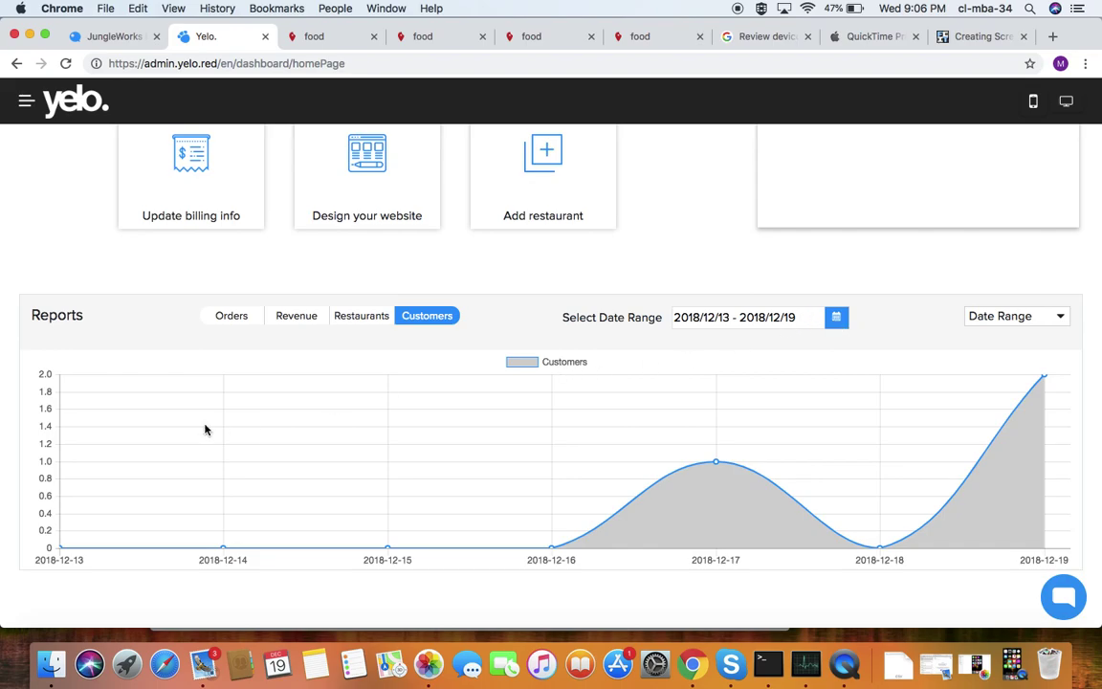
scroll(204, 428, "up", 5)
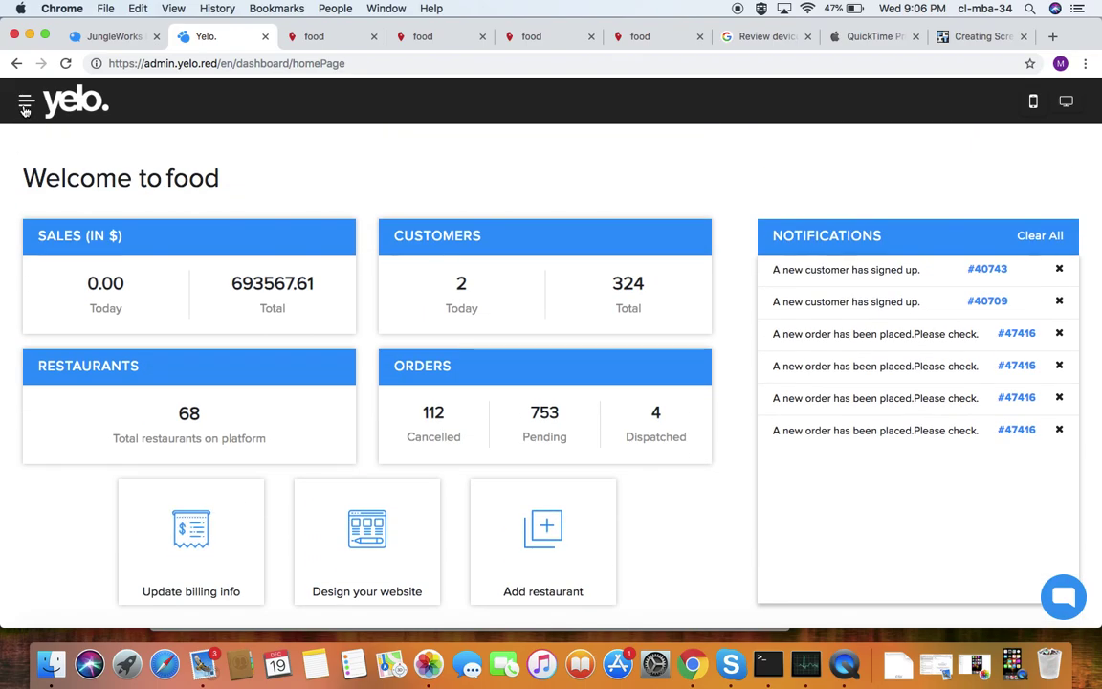
Step: Open Marketplace > Design settings from the admin navigation
left_click(26, 105)
left_click(48, 182)
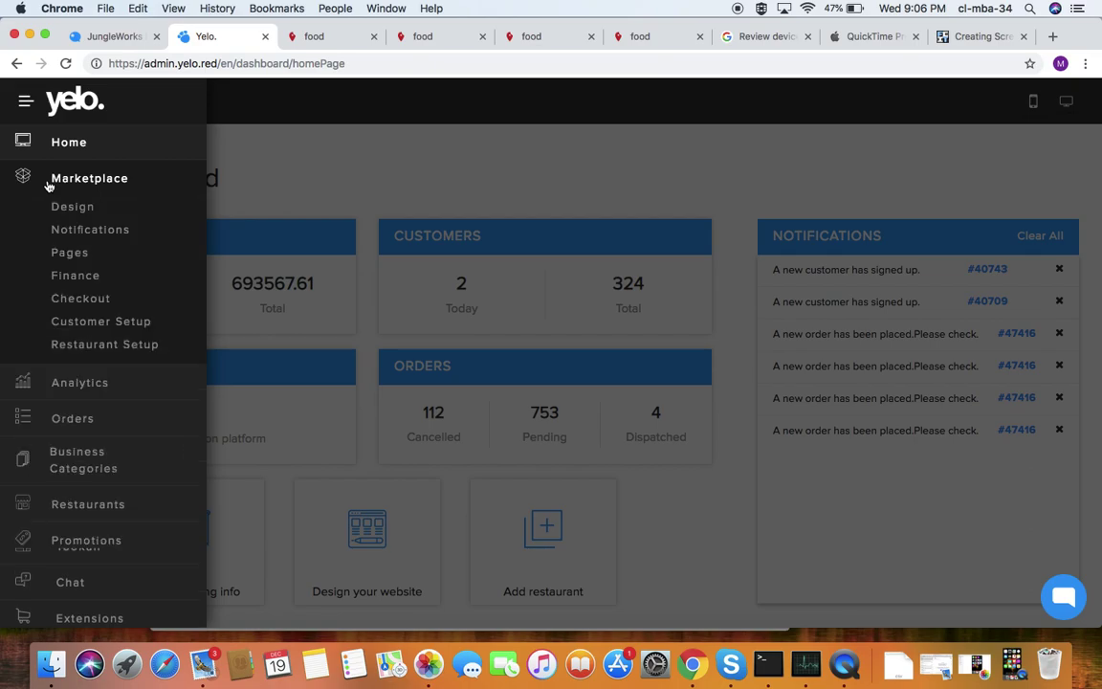
left_click(59, 207)
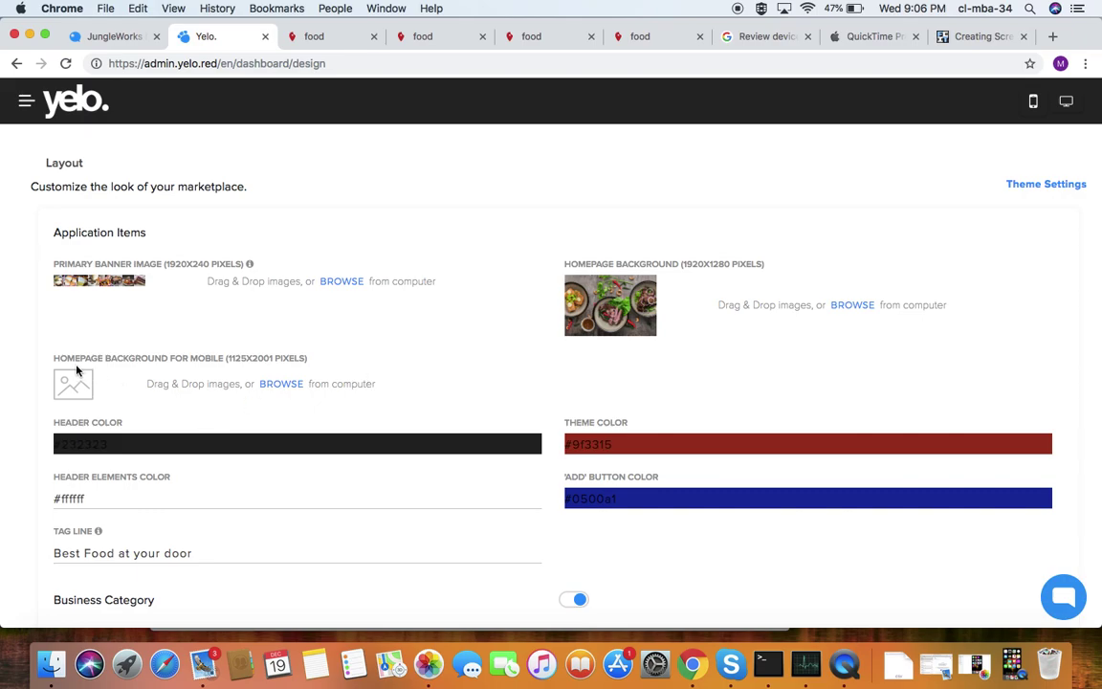
Step: Scroll the Design settings and preview the FoodHub customer website in a new tab
scroll(196, 371, "down", 3)
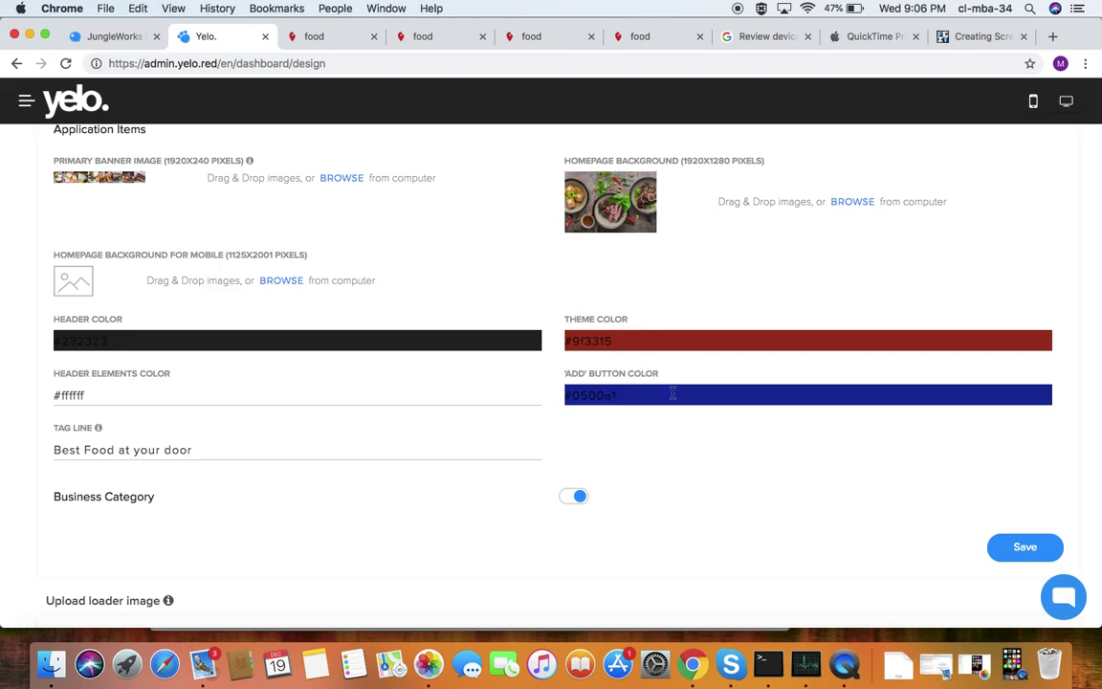
scroll(283, 493, "down", 2)
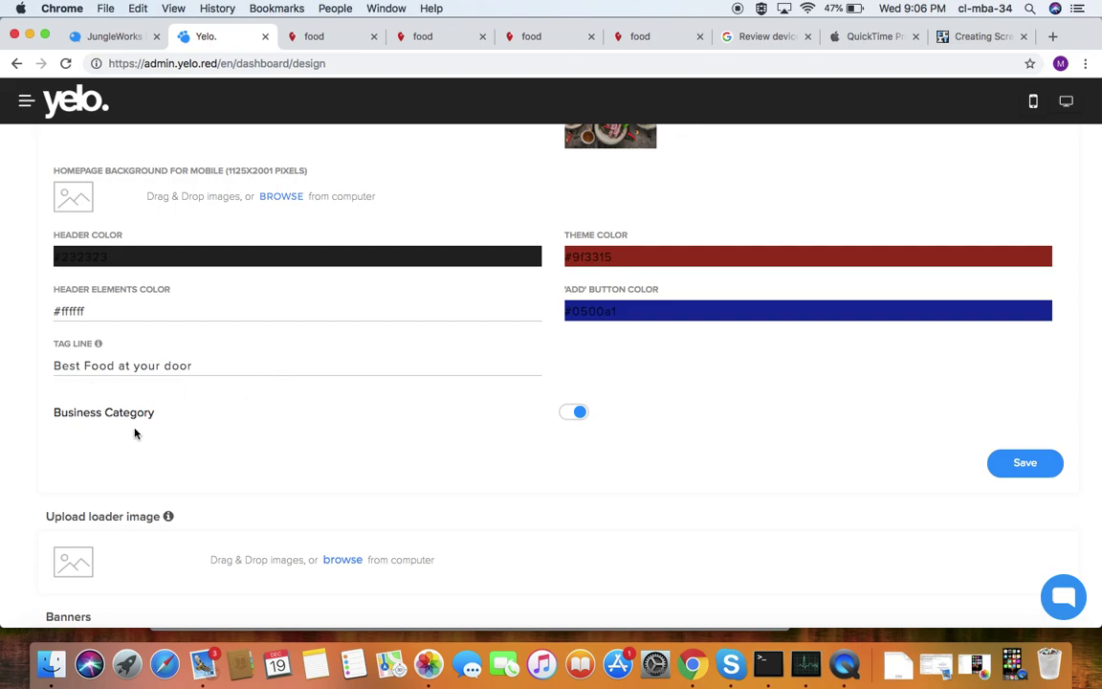
scroll(178, 443, "down", 2)
scroll(178, 443, "down", 5)
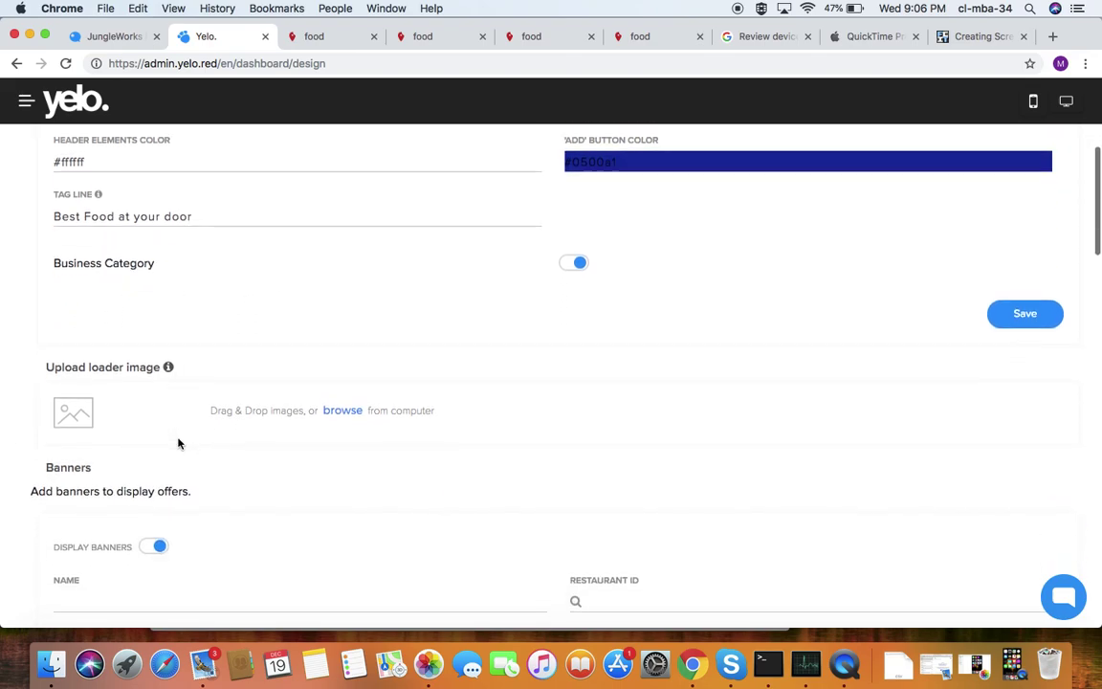
mouse_move(164, 398)
scroll(162, 374, "down", 1)
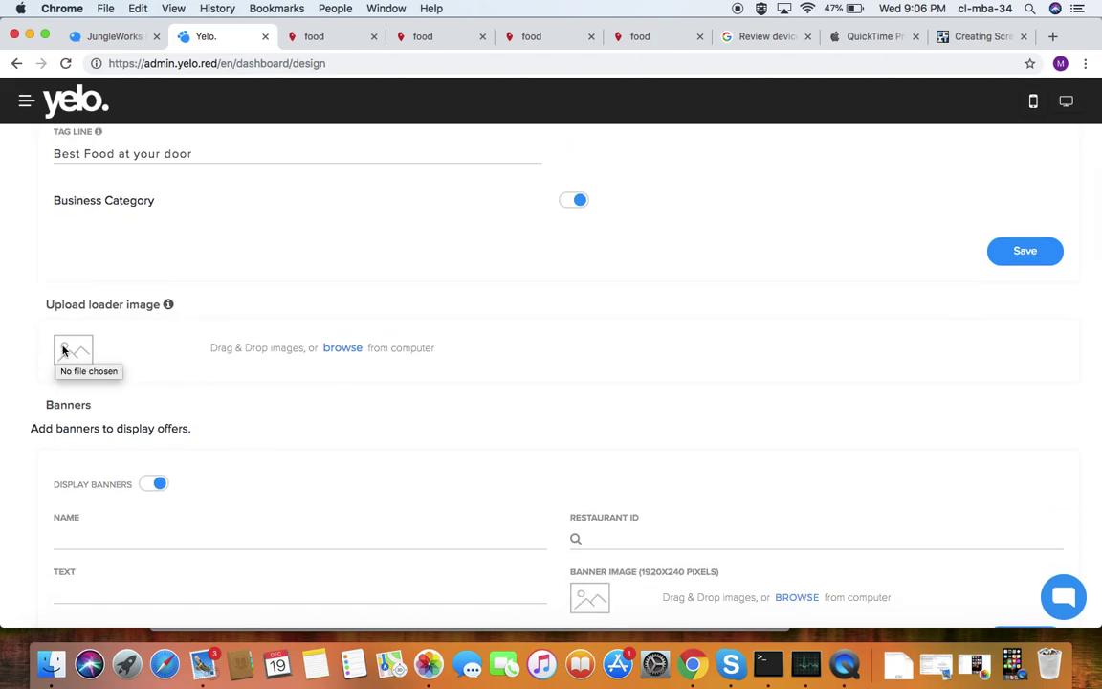
left_click(1070, 103)
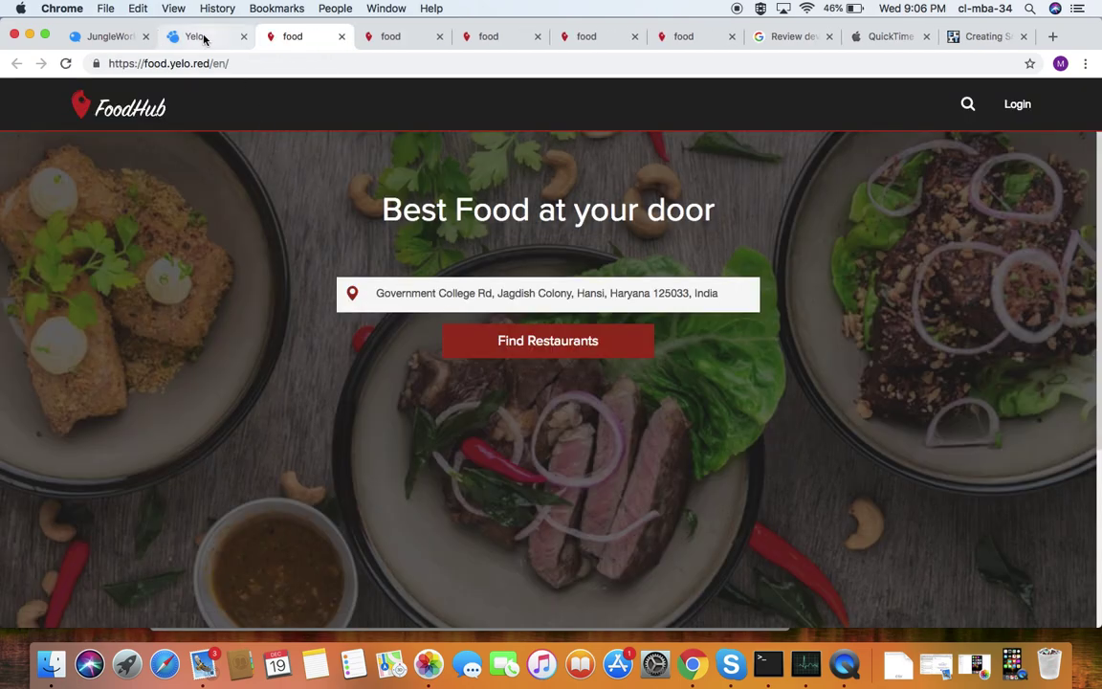
Step: Inspect the KFC banner's action menu without changes, then return to the FoodHub site
left_click(204, 38)
scroll(153, 365, "down", 4)
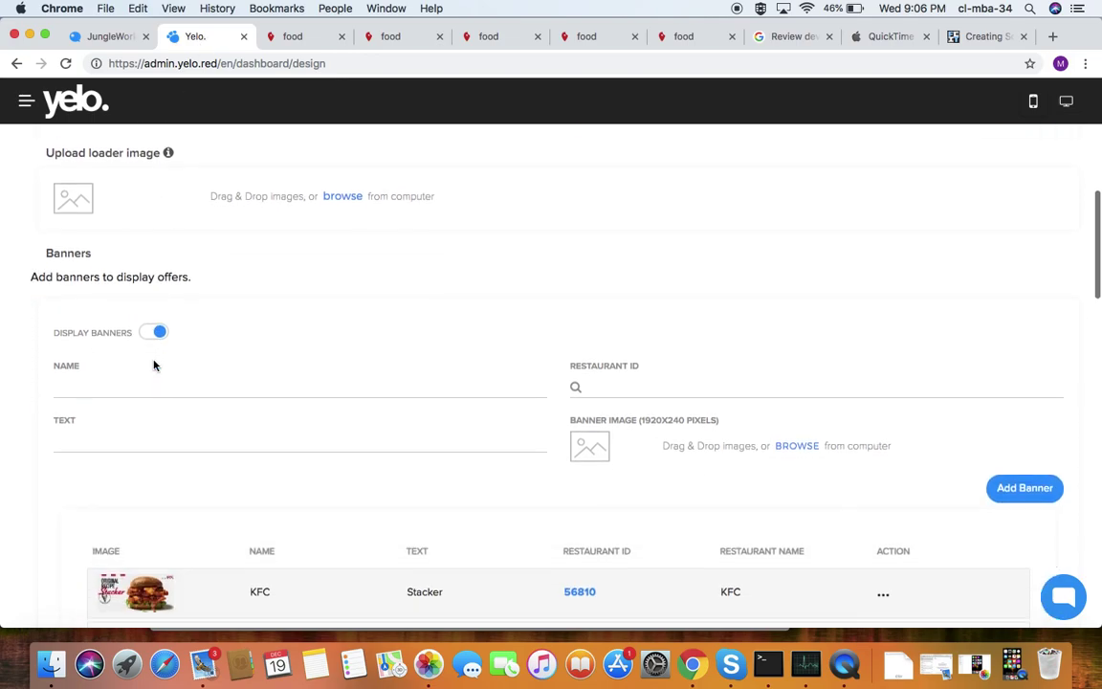
scroll(153, 360, "down", 3)
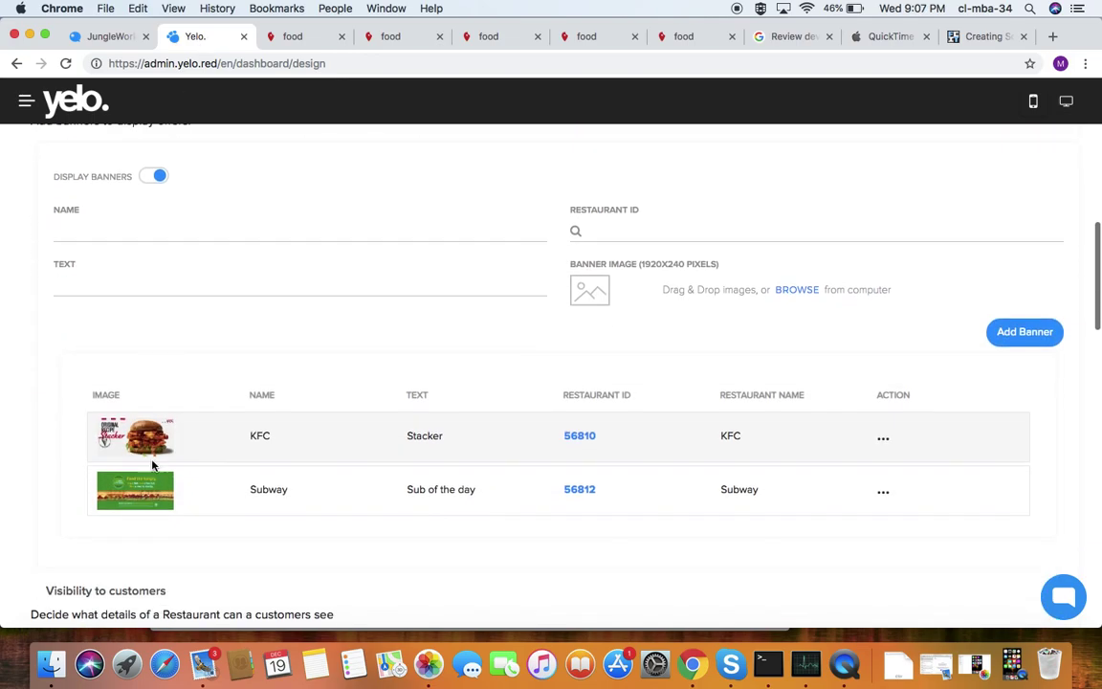
left_click(883, 438)
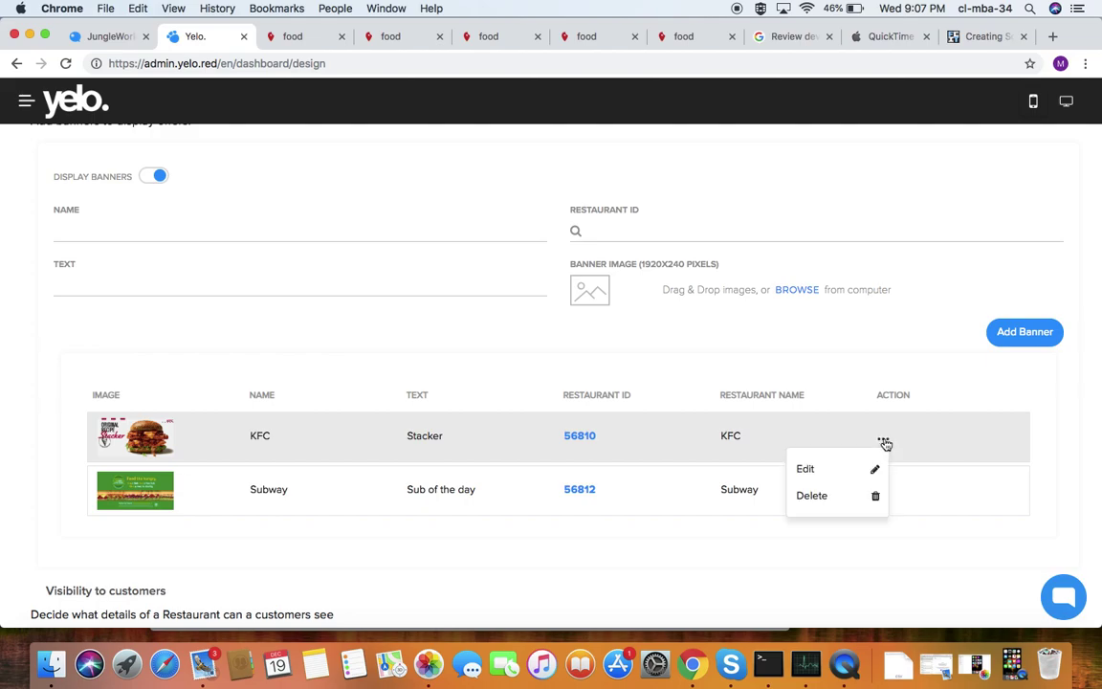
left_click(738, 362)
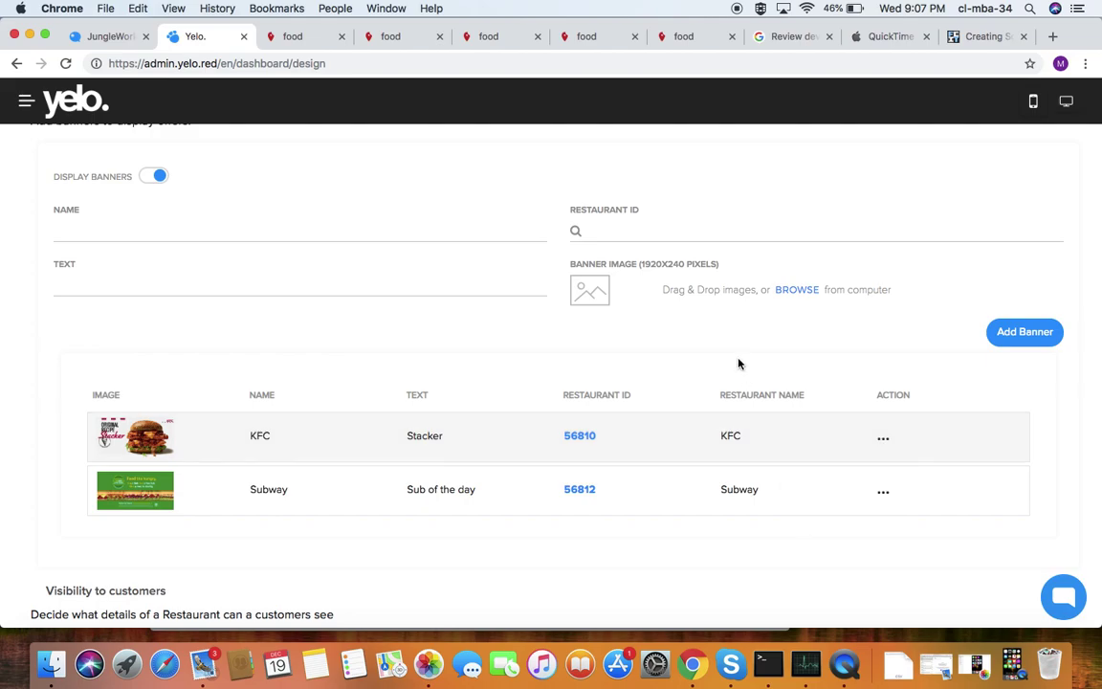
left_click(280, 37)
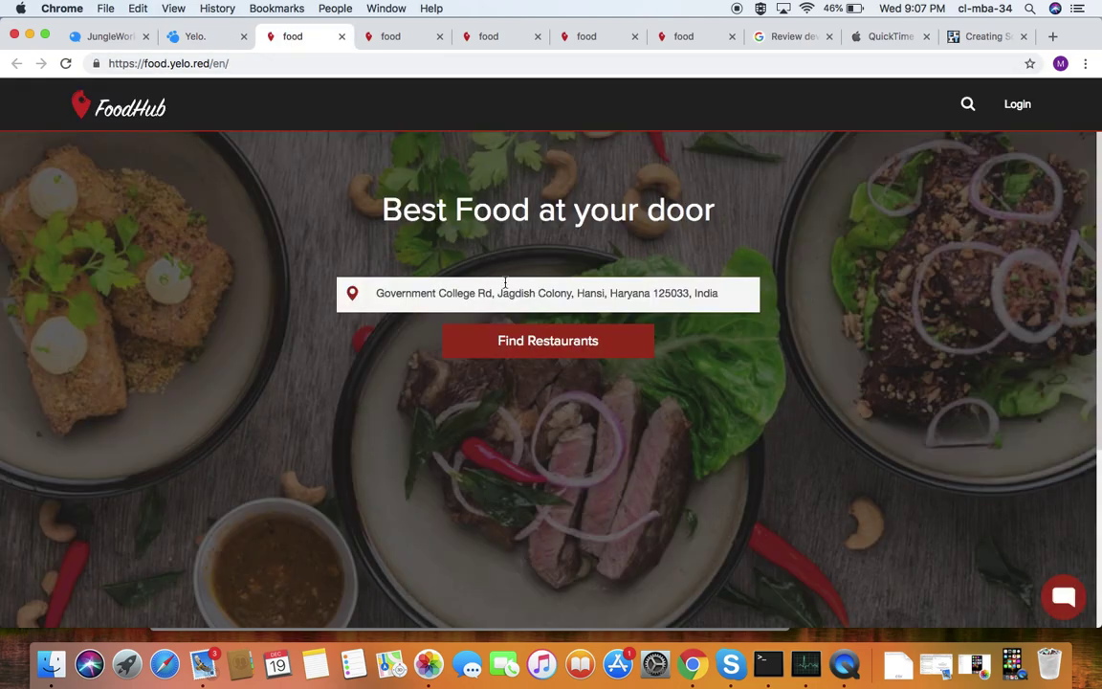
Step: Search FoodHub restaurants, then return to admin Design and scroll to customer visibility
left_click(522, 340)
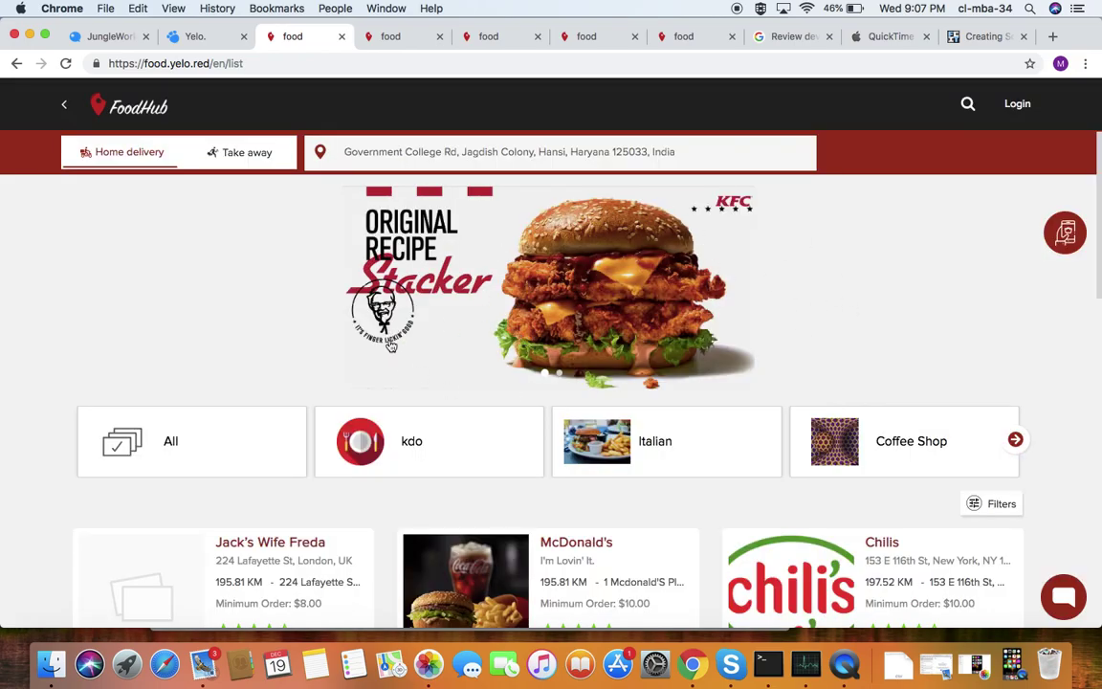
left_click(192, 37)
scroll(228, 441, "down", 3)
scroll(228, 441, "down", 2)
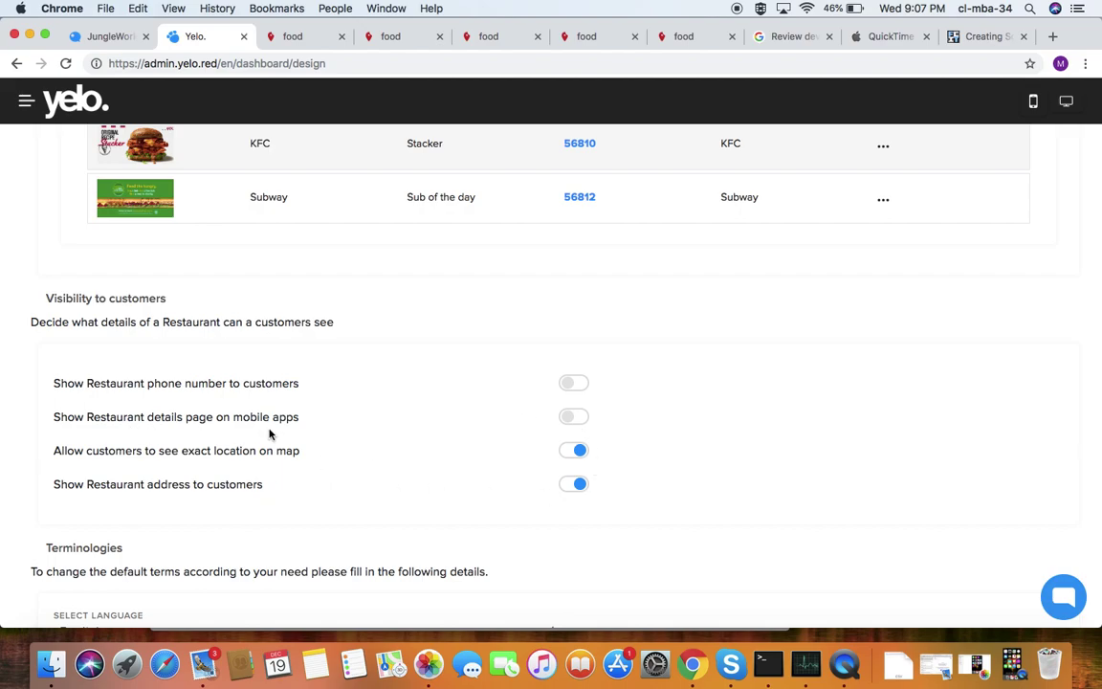
Step: Toggle the mobile-app restaurant details page on and back off
left_click(578, 418)
left_click(577, 418)
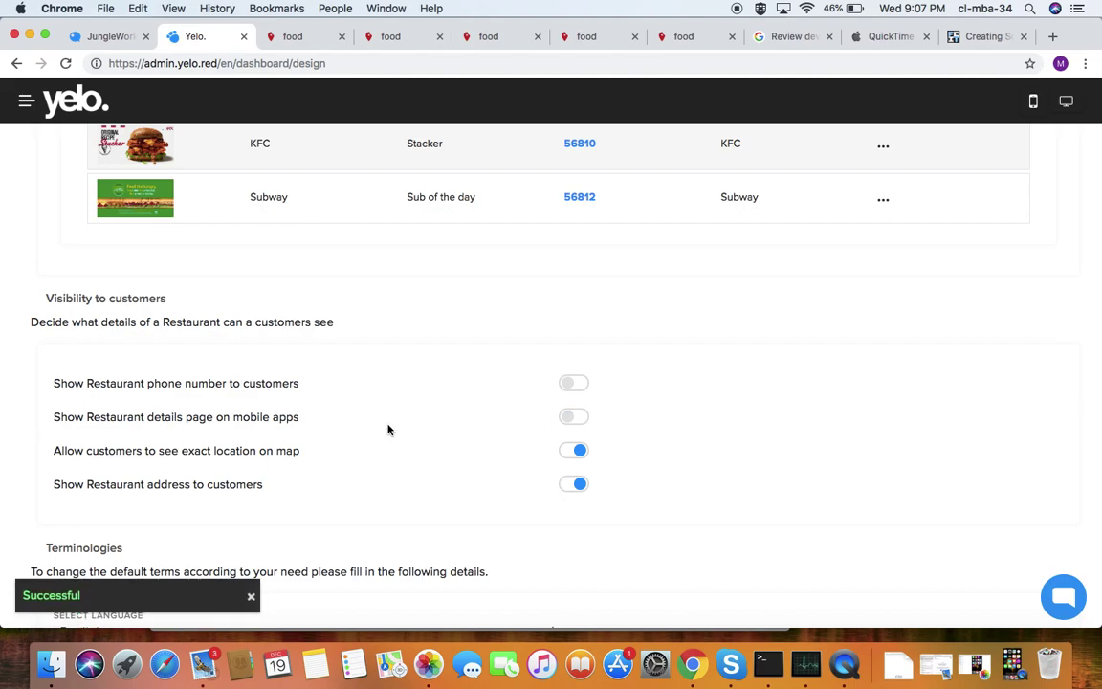
scroll(388, 430, "down", 5)
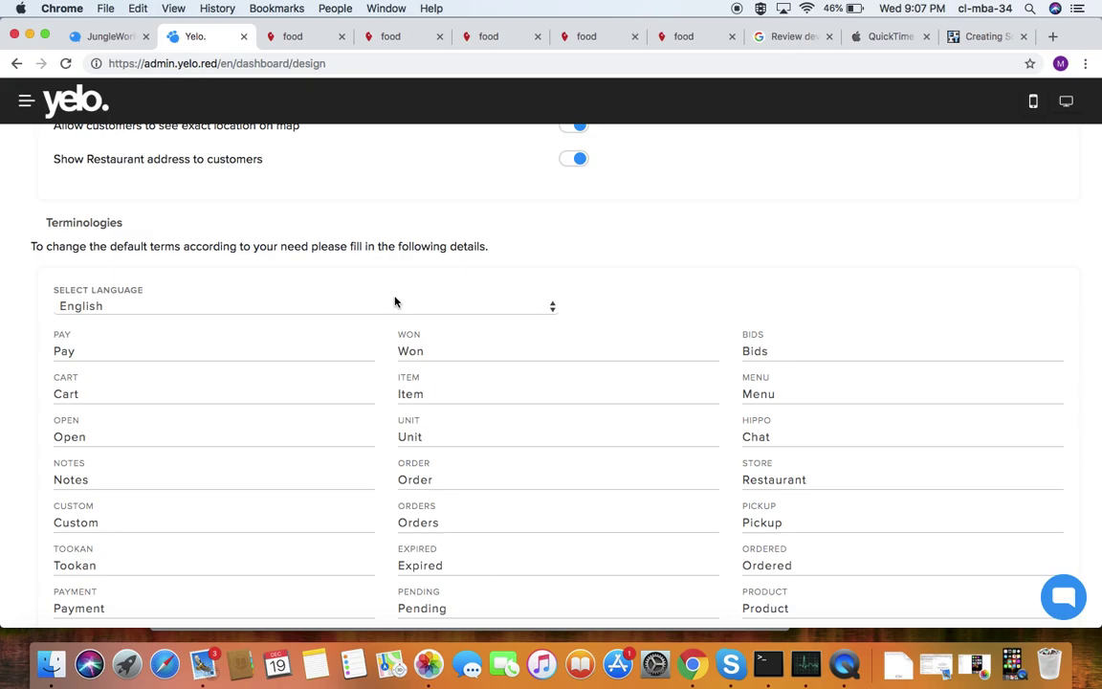
Step: Keep English as terminology language and scroll through the KFC and Subway banners
left_click(525, 307)
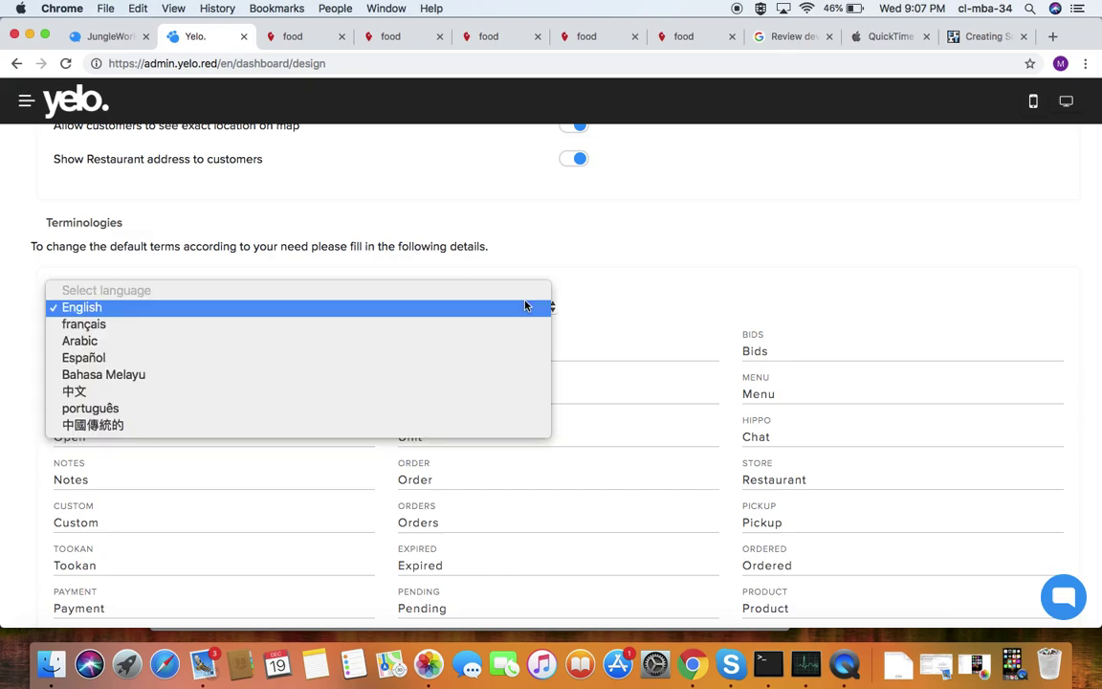
left_click(525, 307)
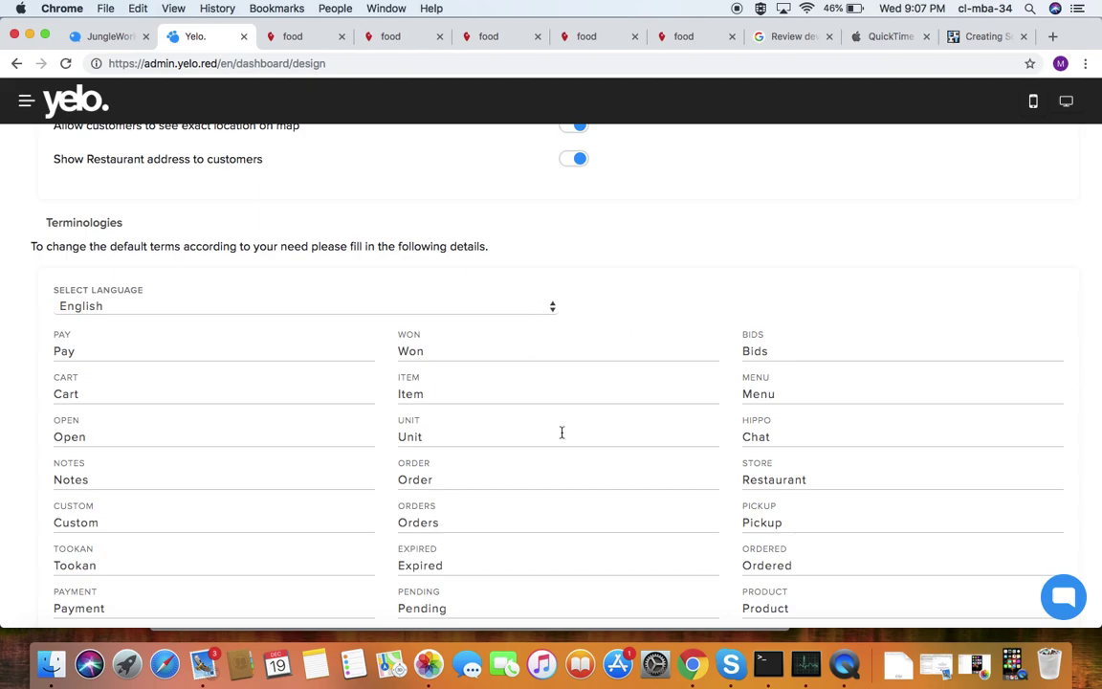
scroll(561, 433, "down", 2)
scroll(562, 433, "down", 1)
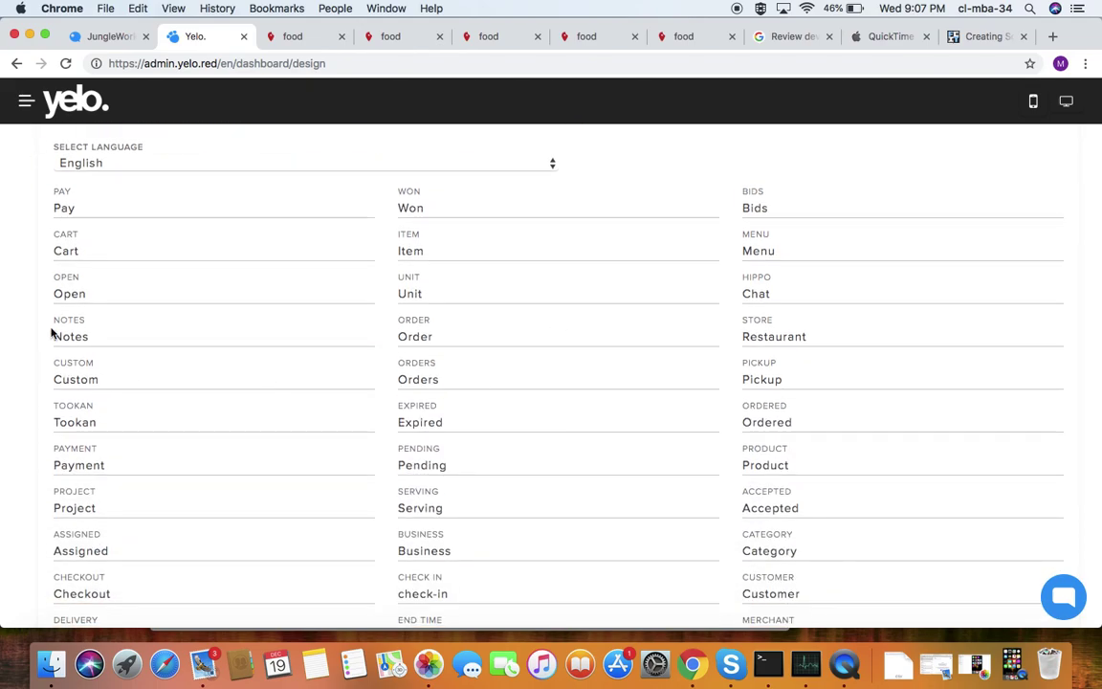
scroll(542, 406, "down", 3)
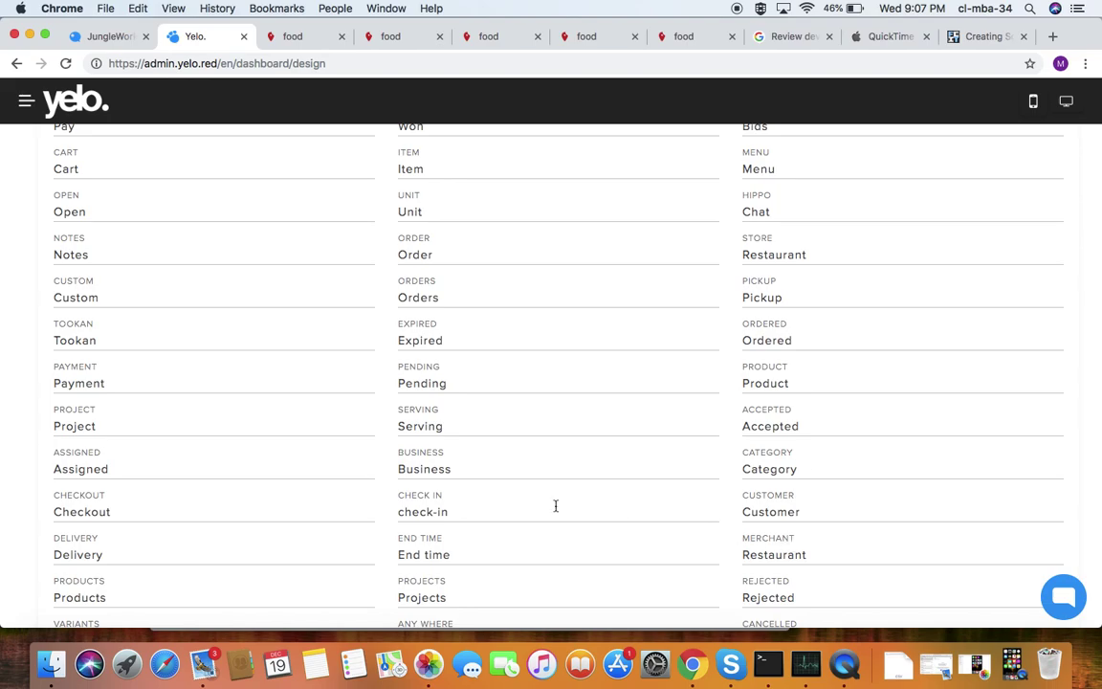
scroll(556, 505, "down", 3)
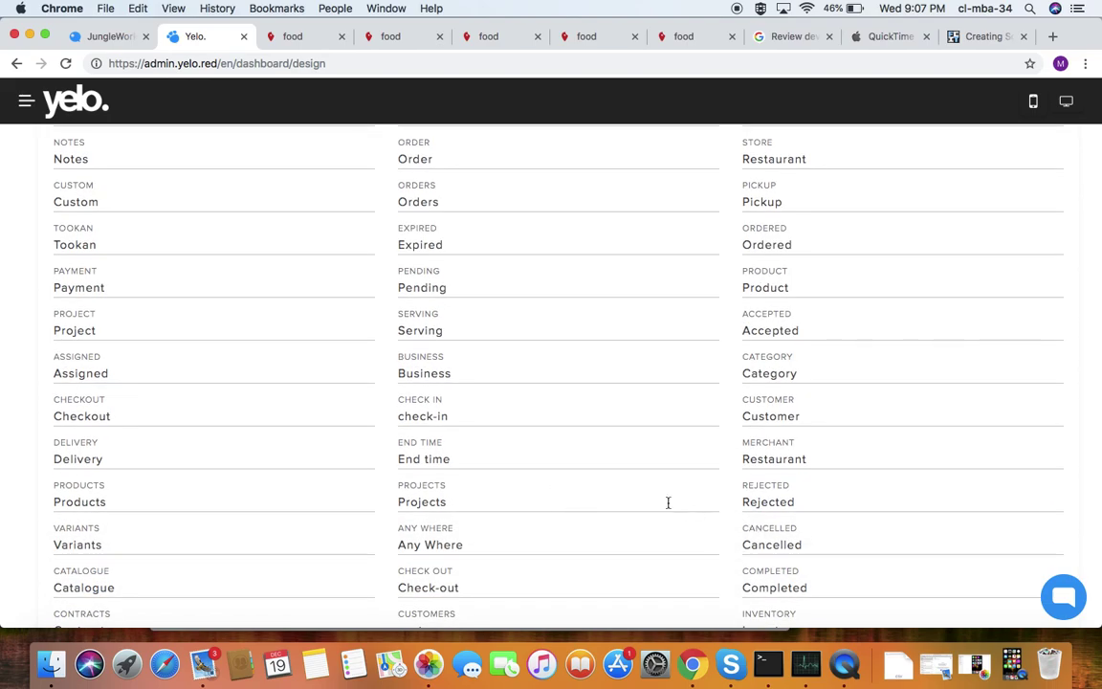
scroll(668, 503, "down", 10)
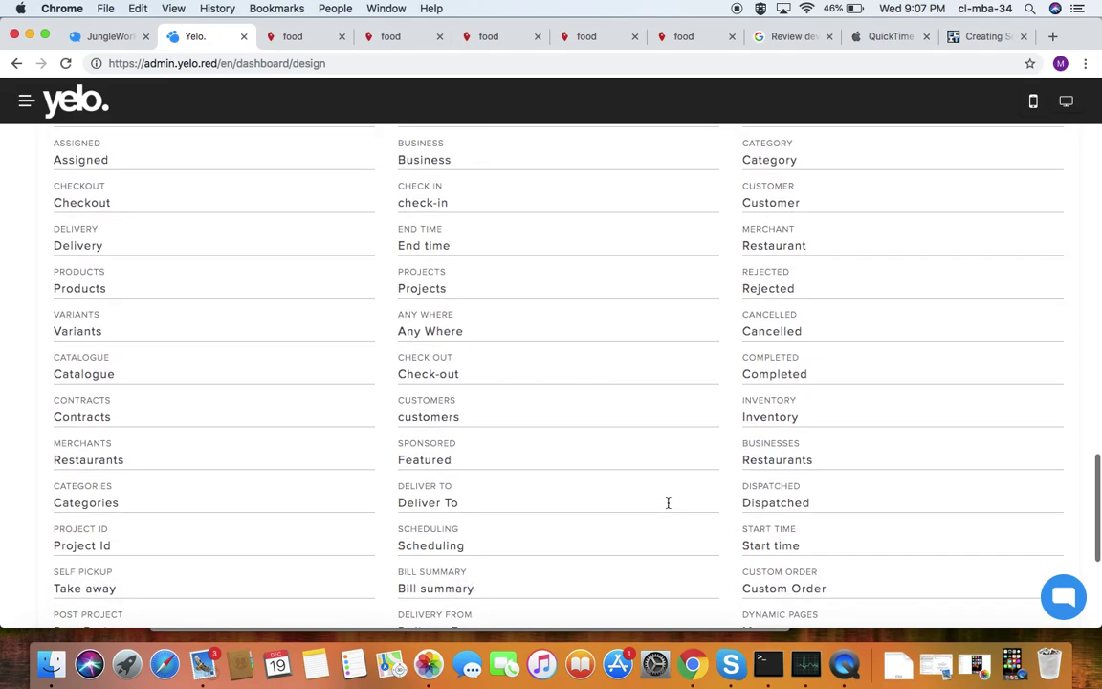
scroll(667, 502, "up", 15)
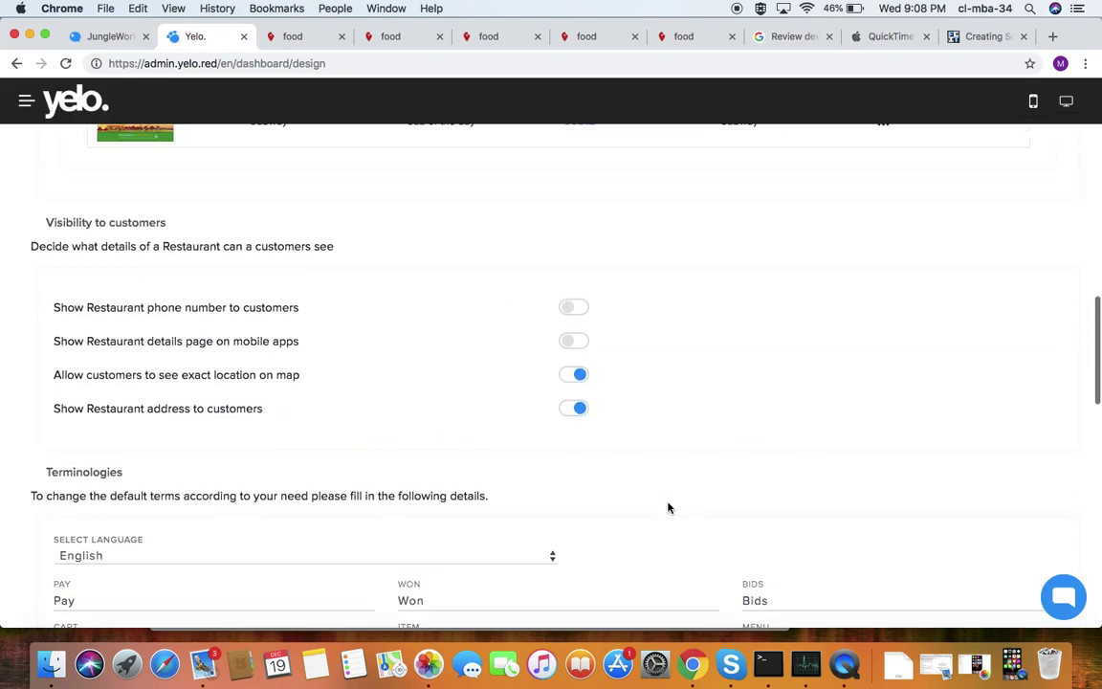
scroll(668, 508, "down", 15)
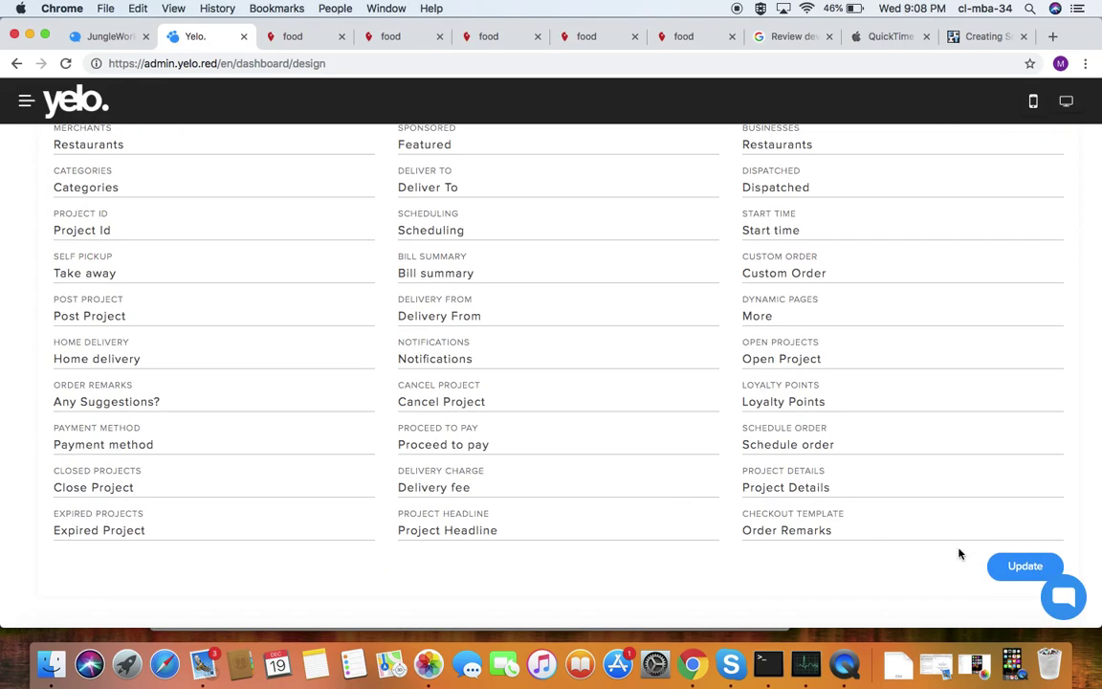
scroll(302, 352, "up", 15)
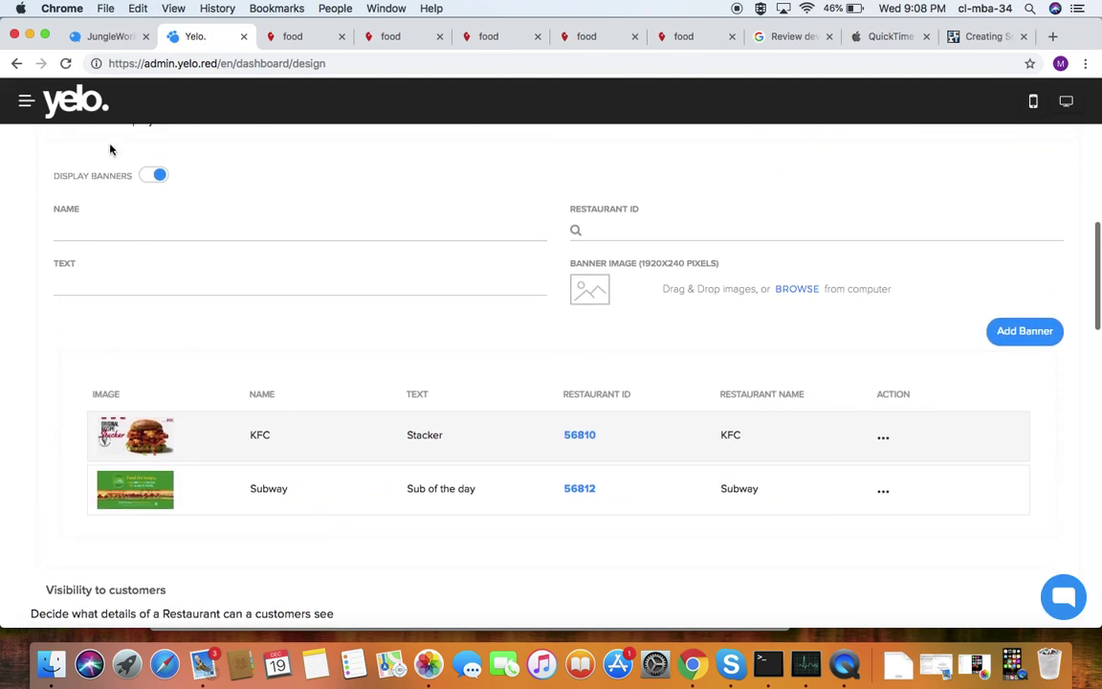
Step: Go to the Marketplace Notifications settings from the main menu
left_click(26, 100)
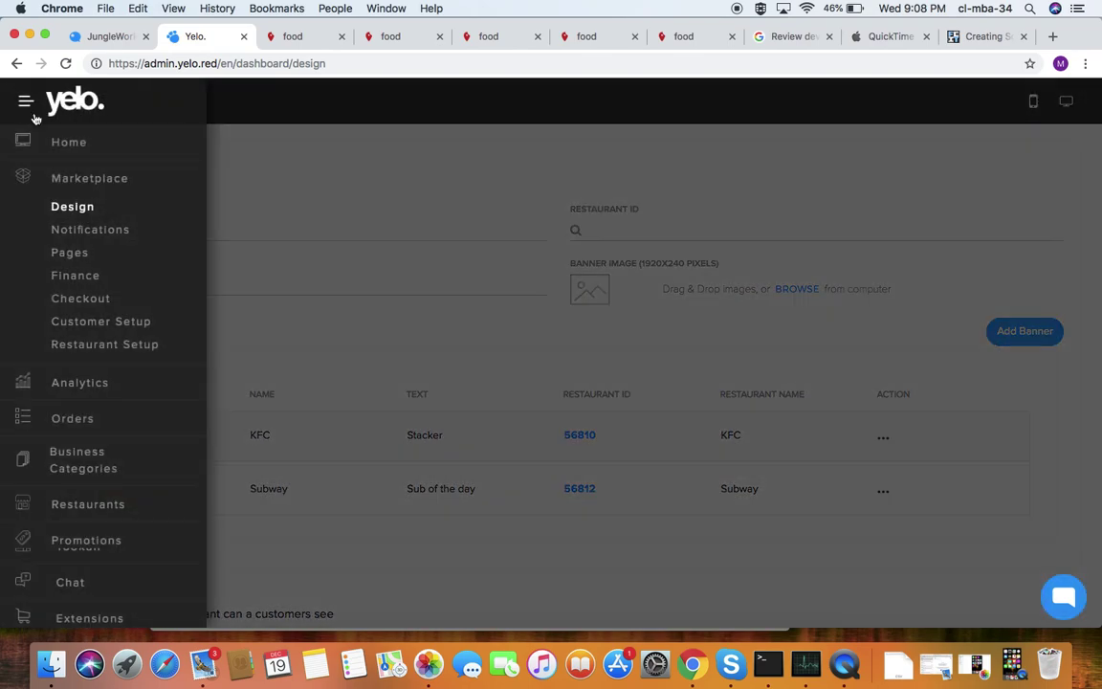
left_click(96, 230)
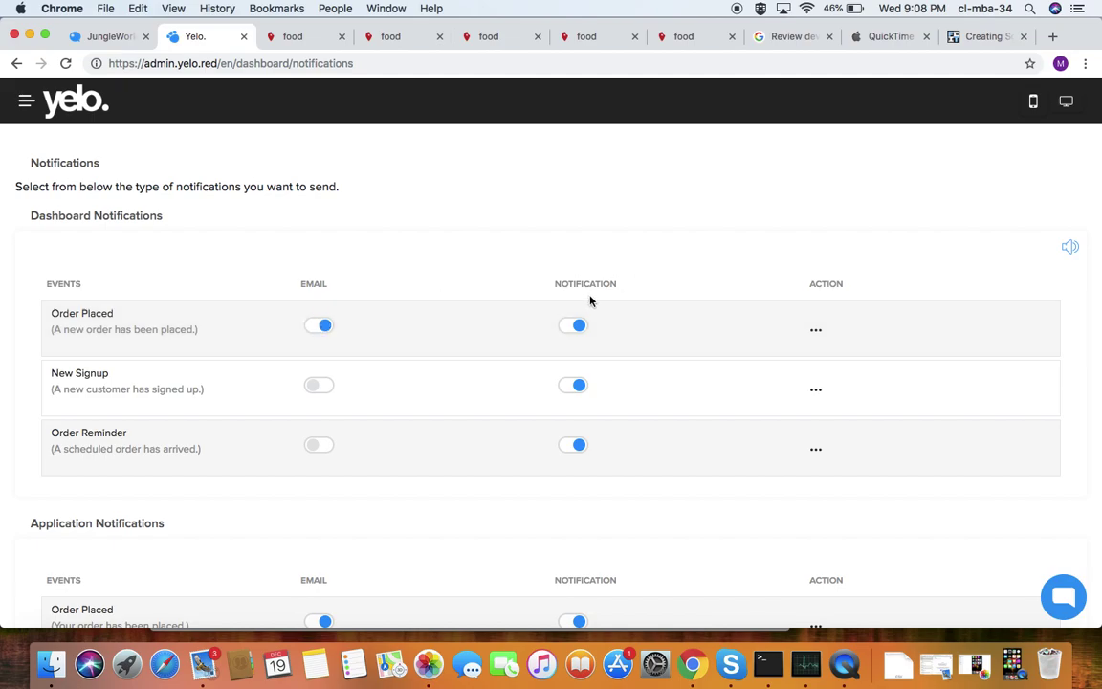
left_click(819, 334)
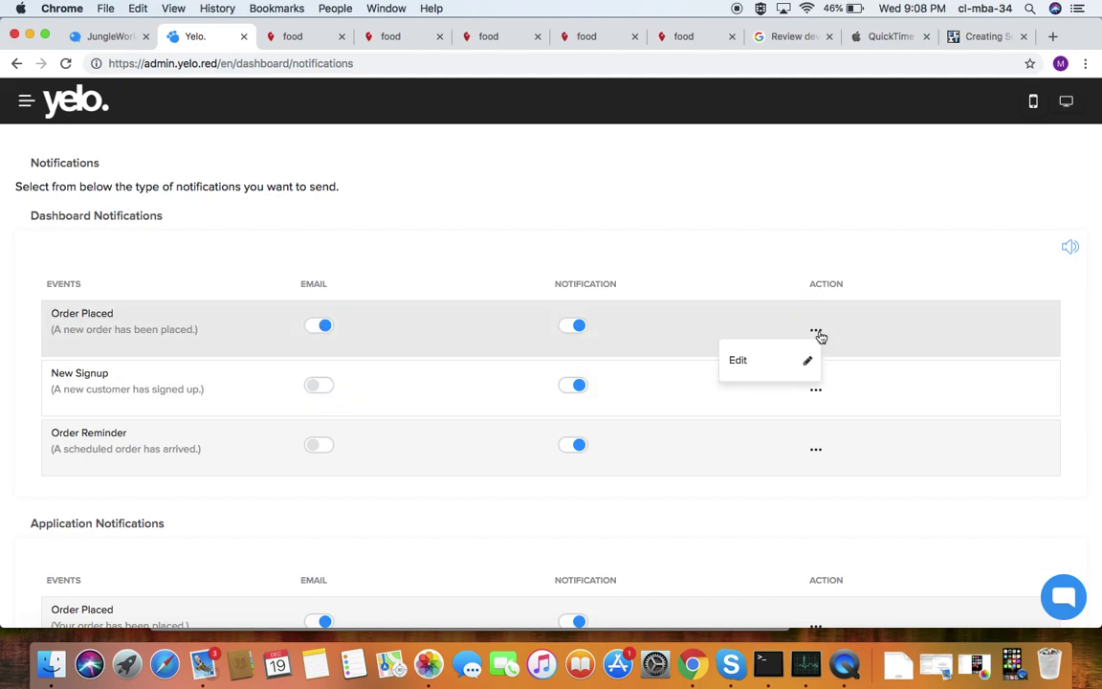
left_click(773, 363)
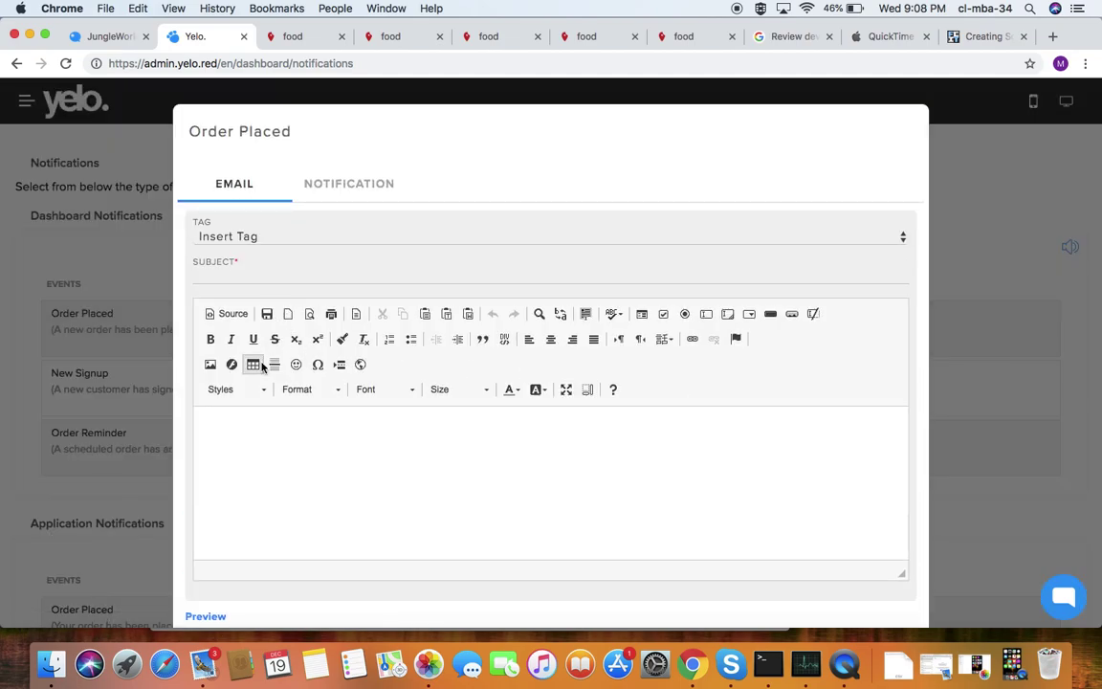
scroll(380, 453, "down", 5)
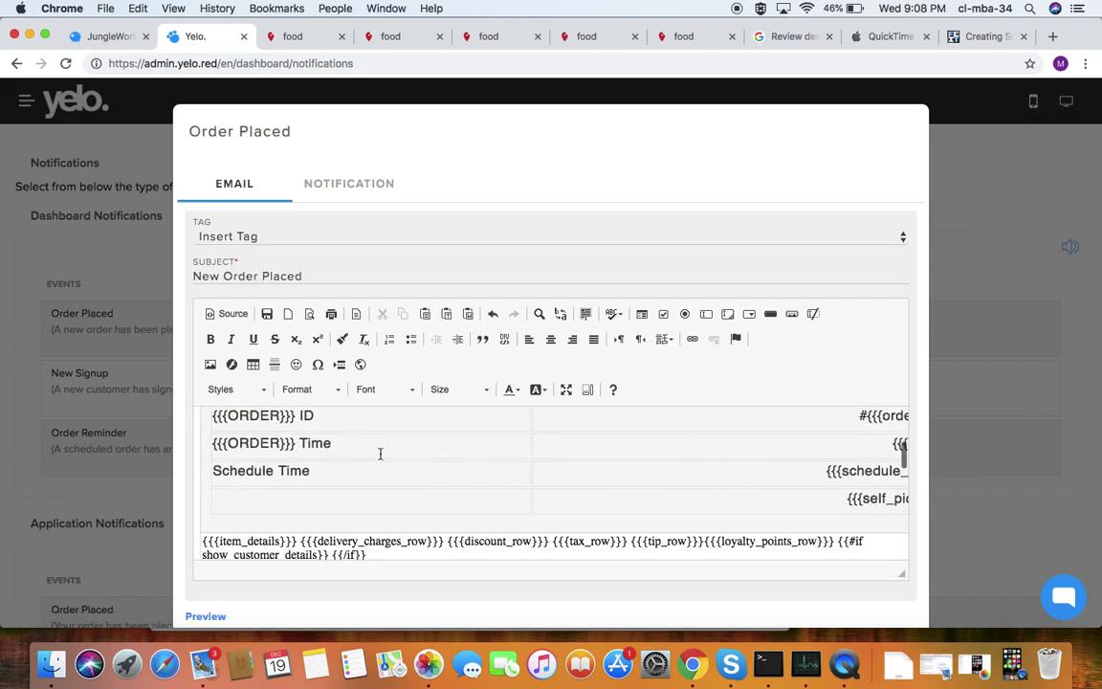
scroll(380, 454, "down", 5)
left_click(337, 189)
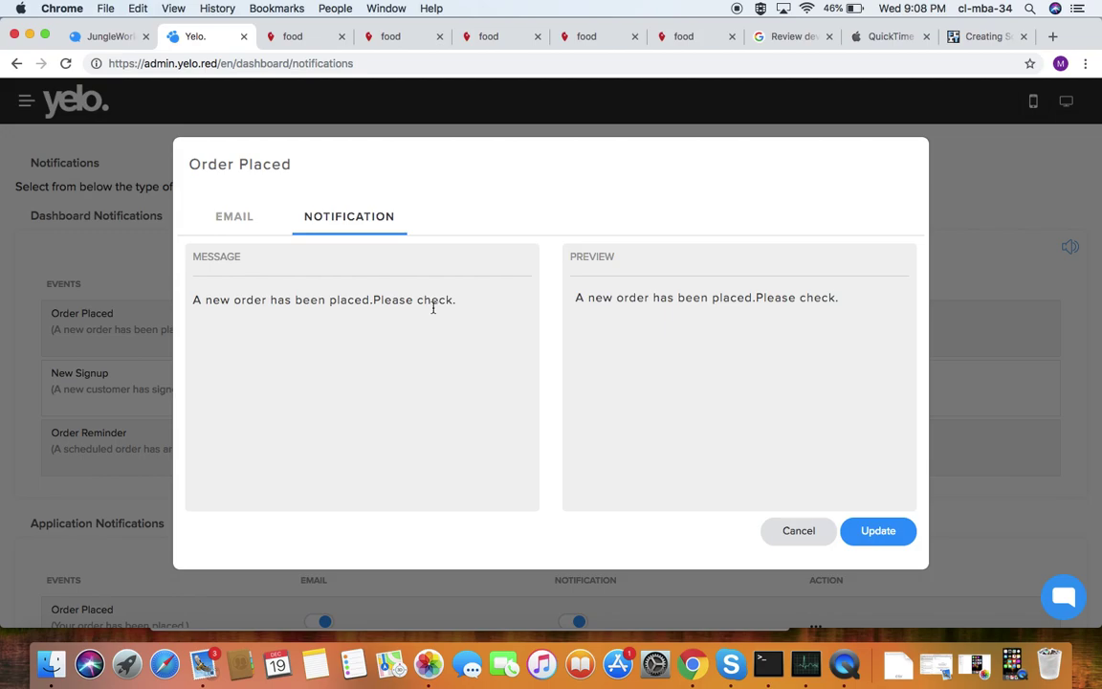
left_click(800, 533)
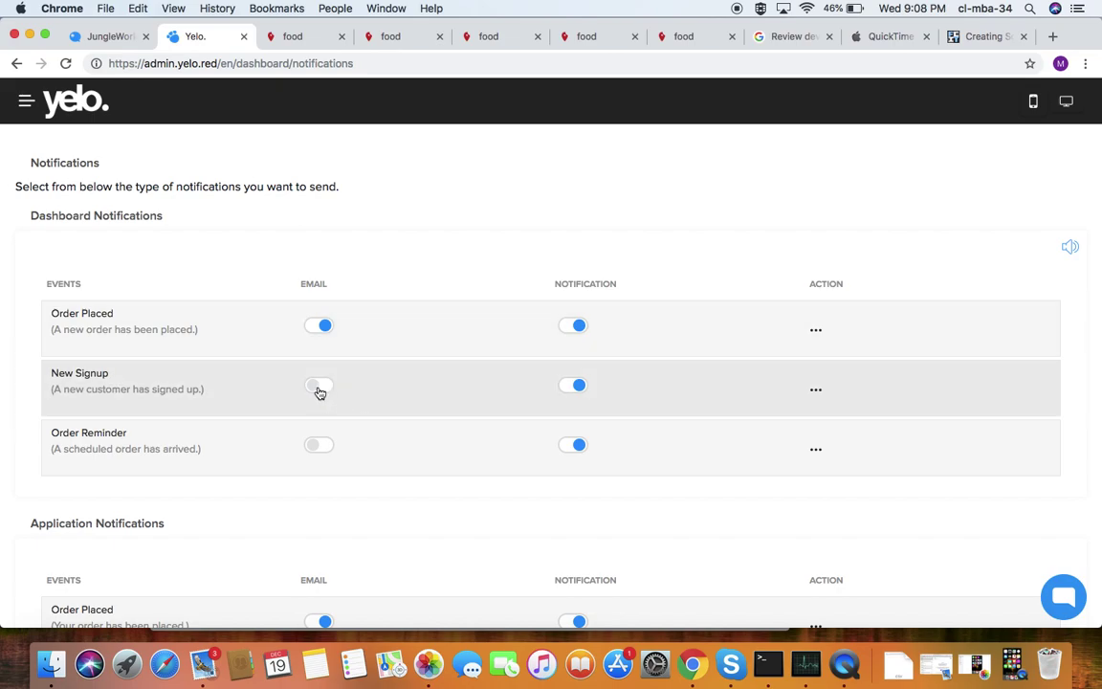
Step: Inspect the New Signup, Order Reminder and Order Placed action menus, then open the main menu
left_click(815, 391)
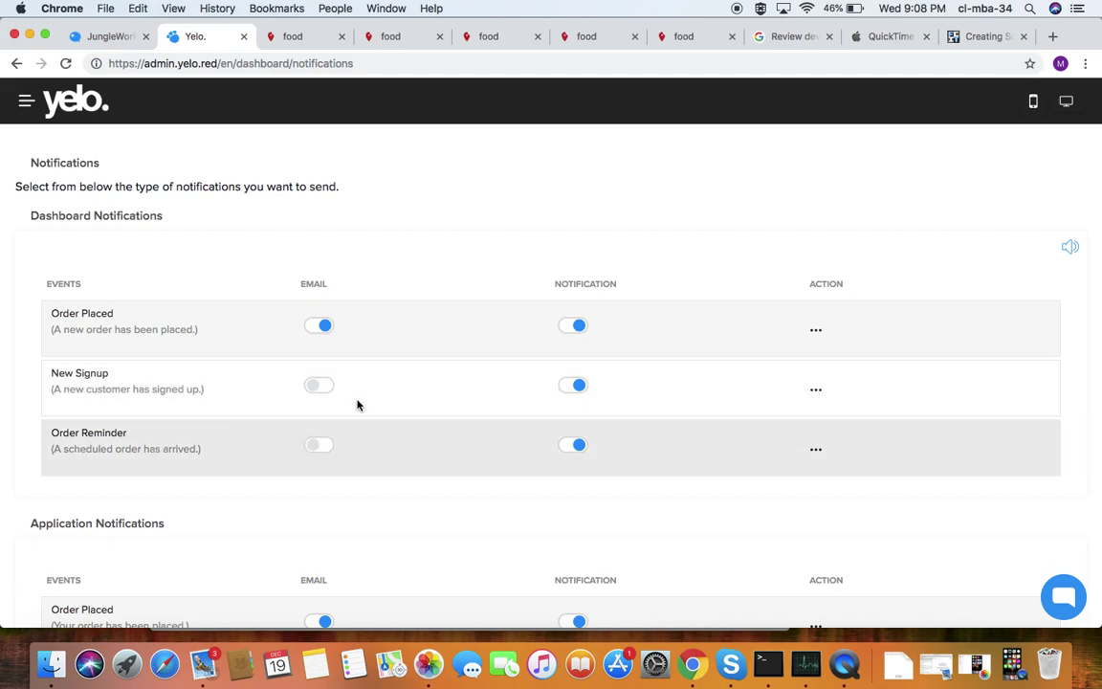
left_click(815, 450)
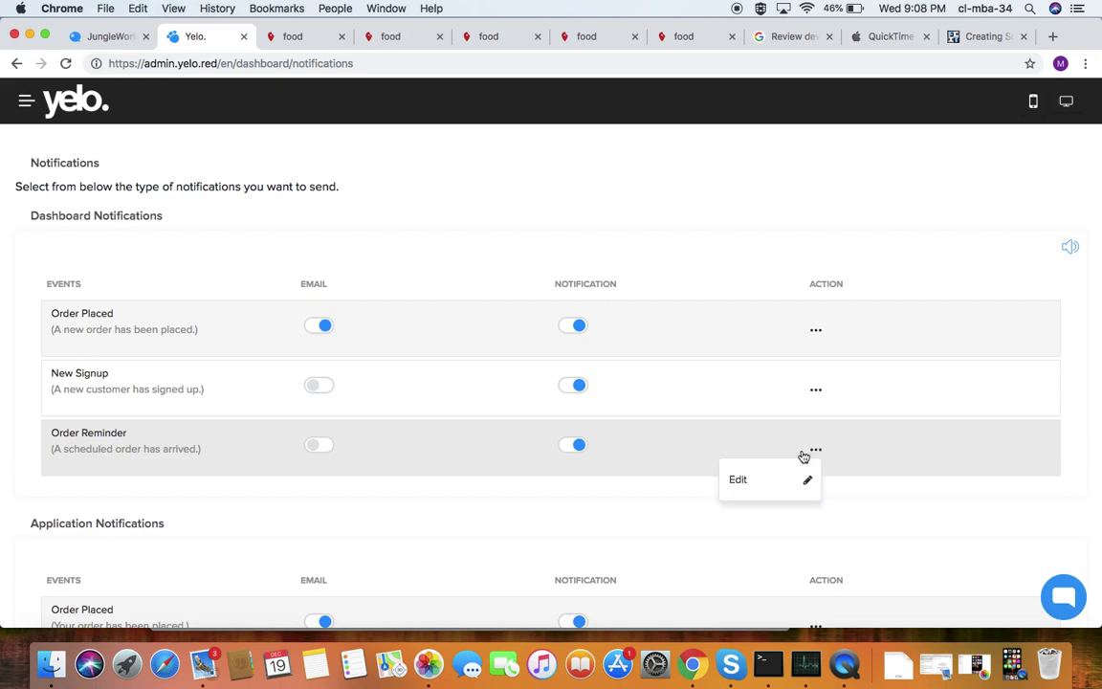
scroll(399, 485, "down", 6)
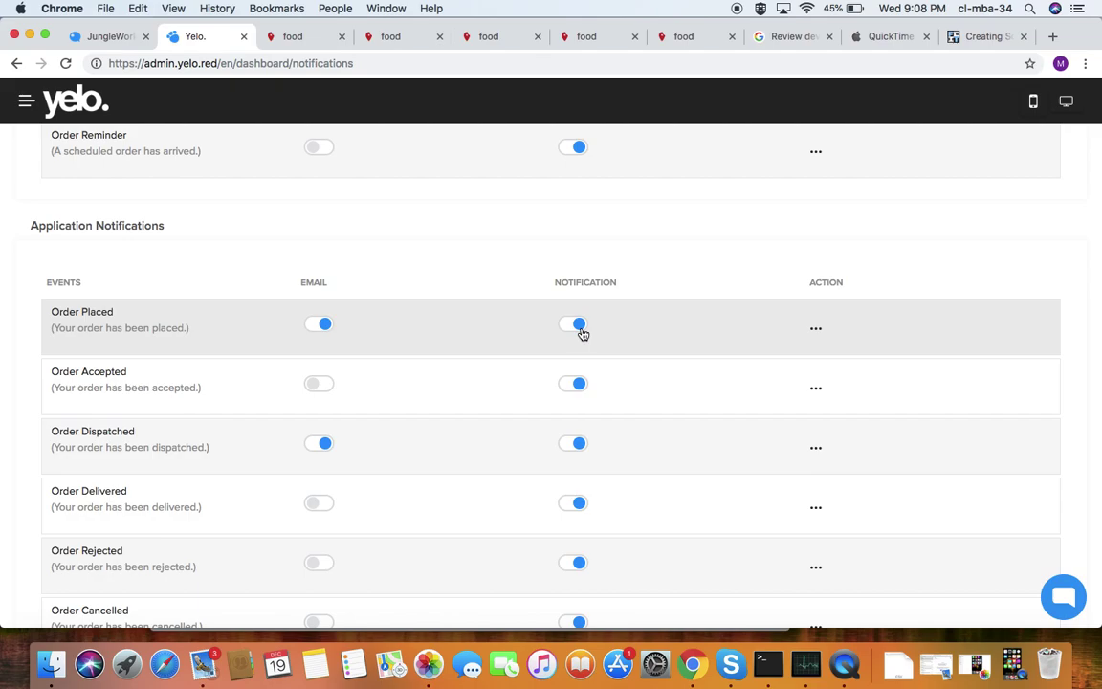
left_click(815, 329)
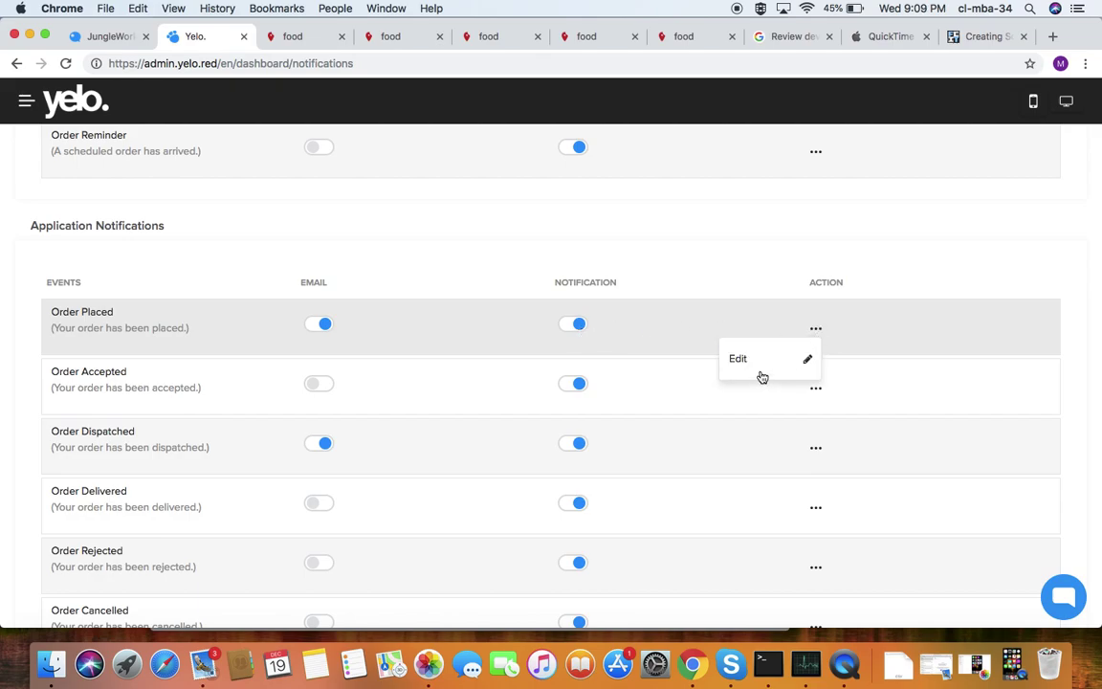
scroll(345, 445, "down", 3)
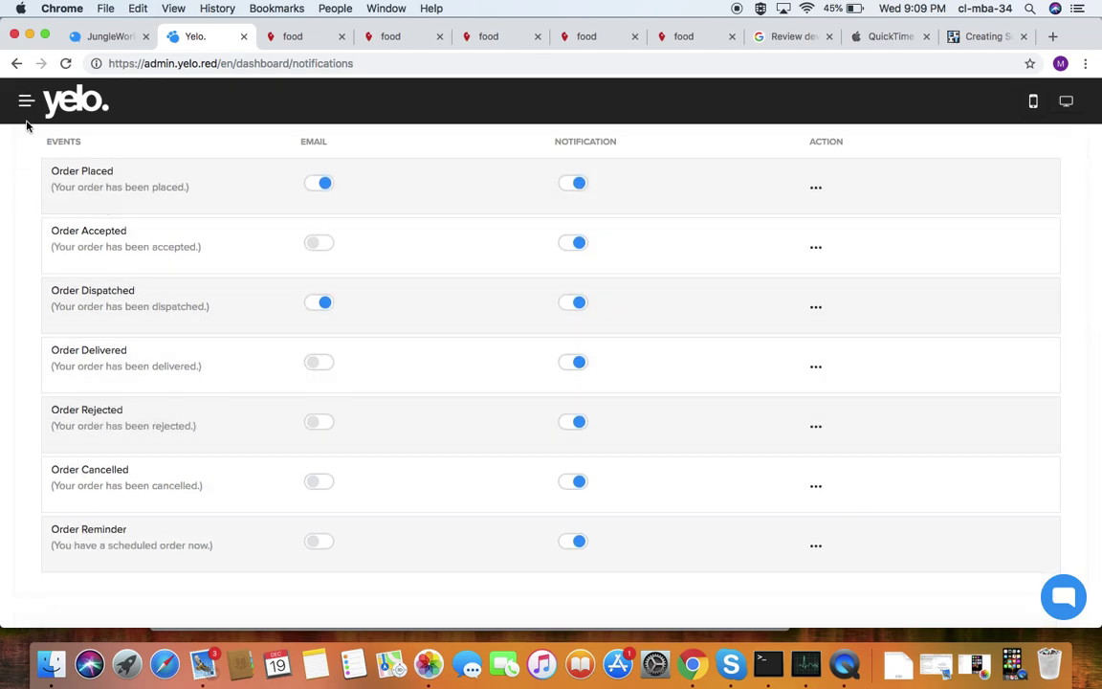
left_click(25, 100)
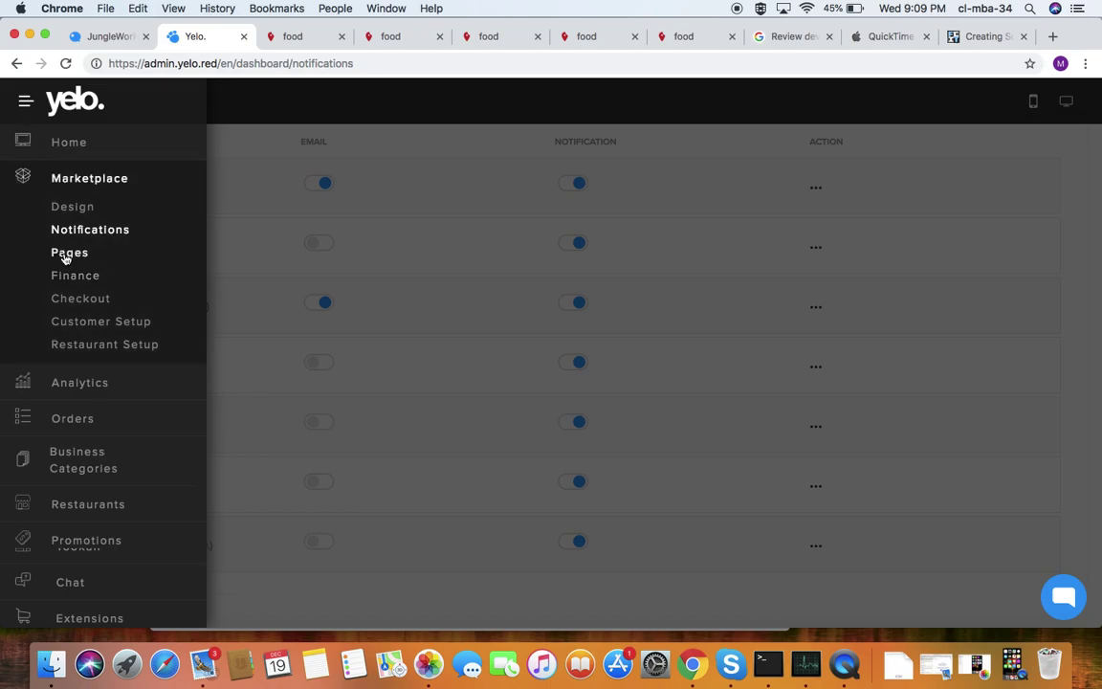
Step: Open the Pages list, view About us actions, and start then abandon a new page
left_click(64, 253)
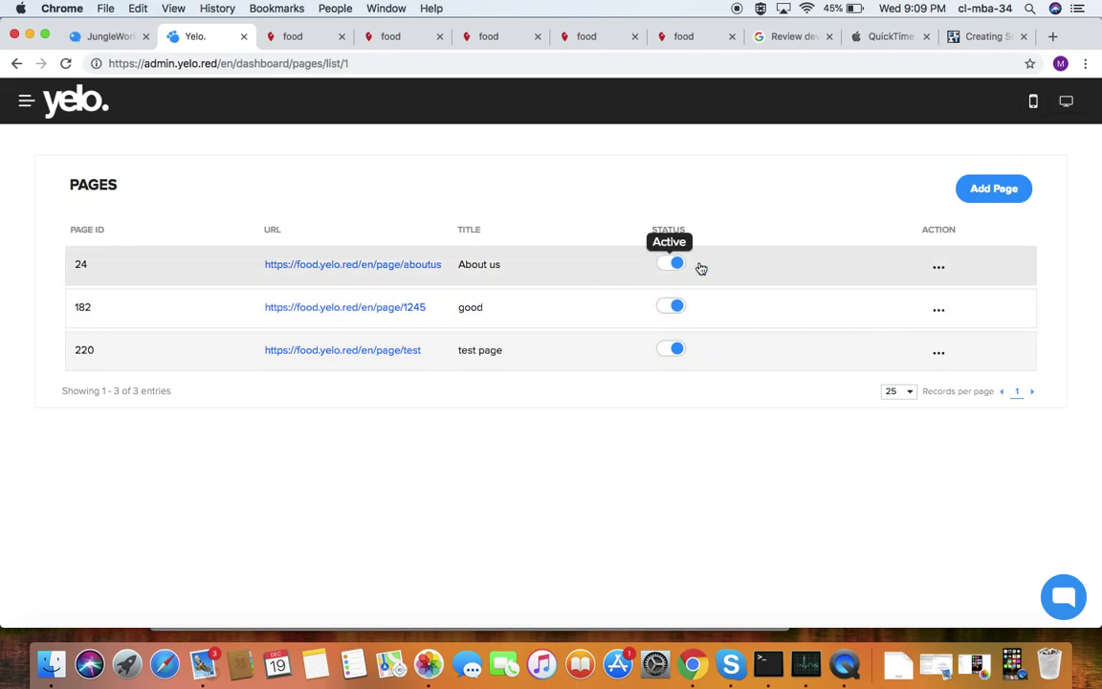
left_click(939, 267)
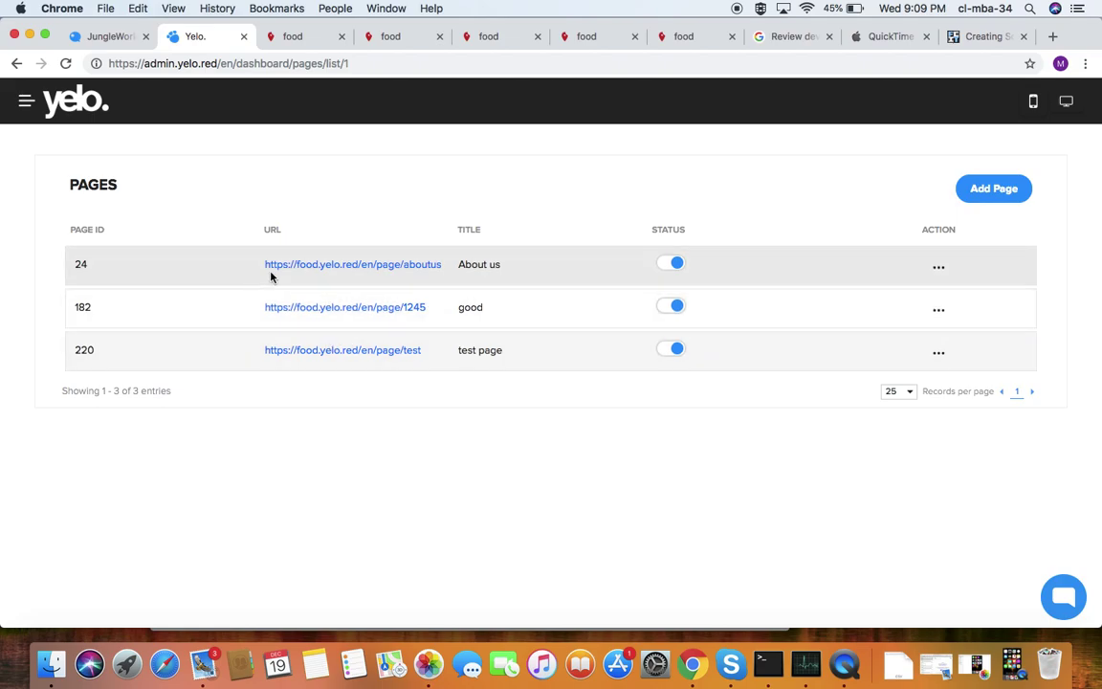
left_click(992, 189)
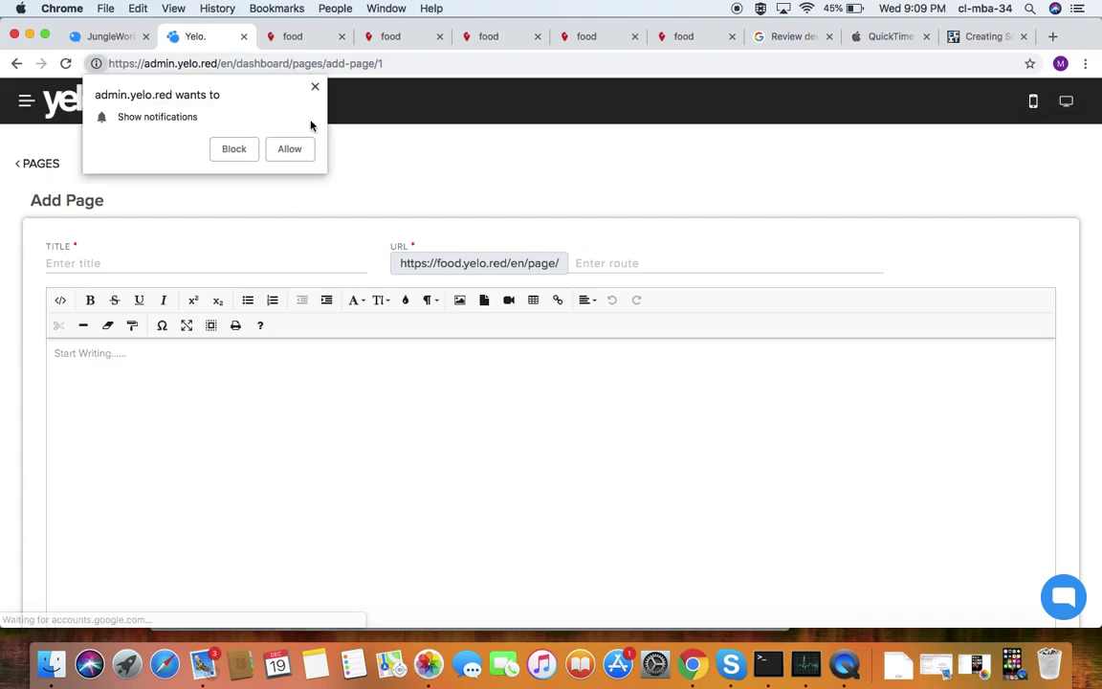
left_click(313, 85)
left_click(40, 162)
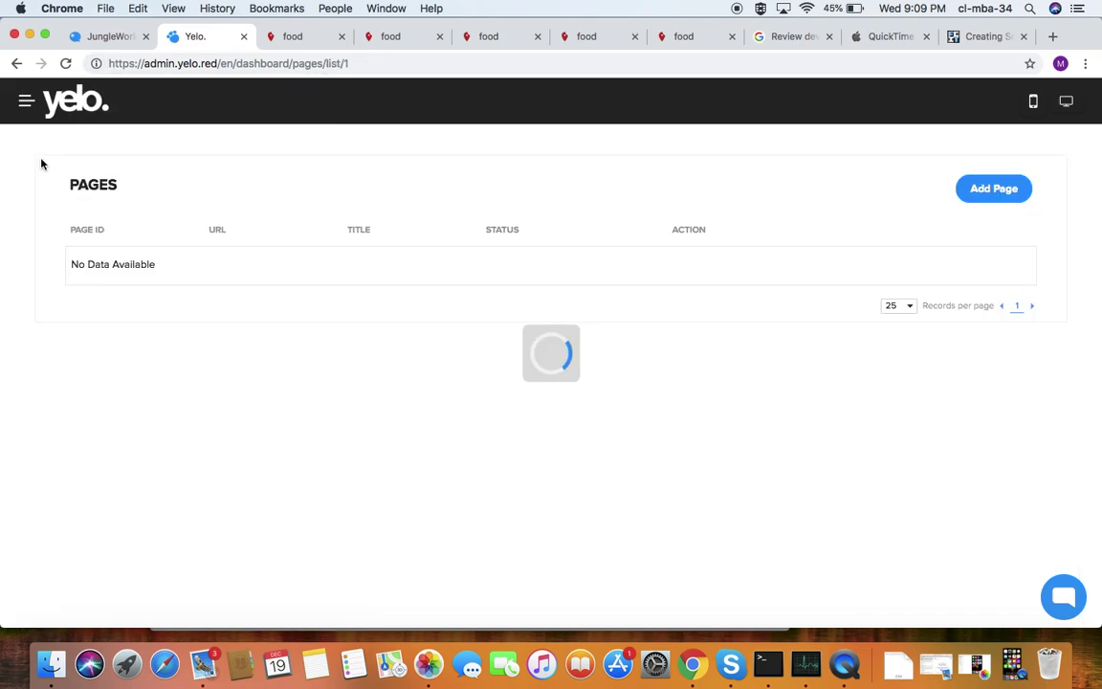
left_click(26, 102)
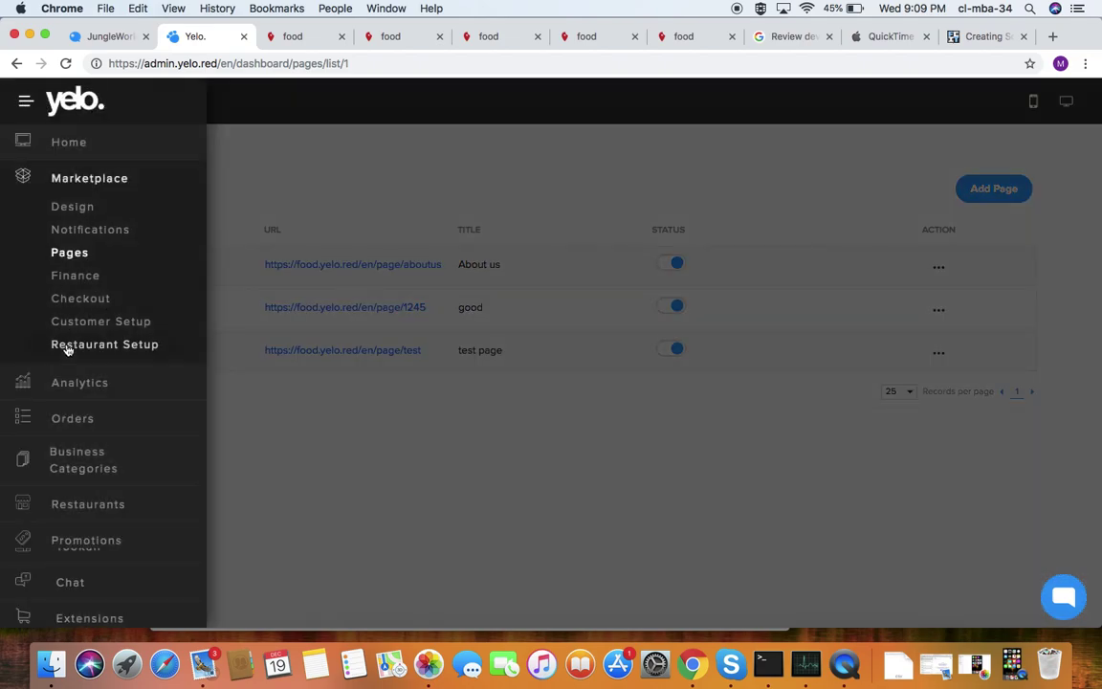
Step: Open Finance, keep USD currency, and scroll through restaurant delivery charges
left_click(76, 276)
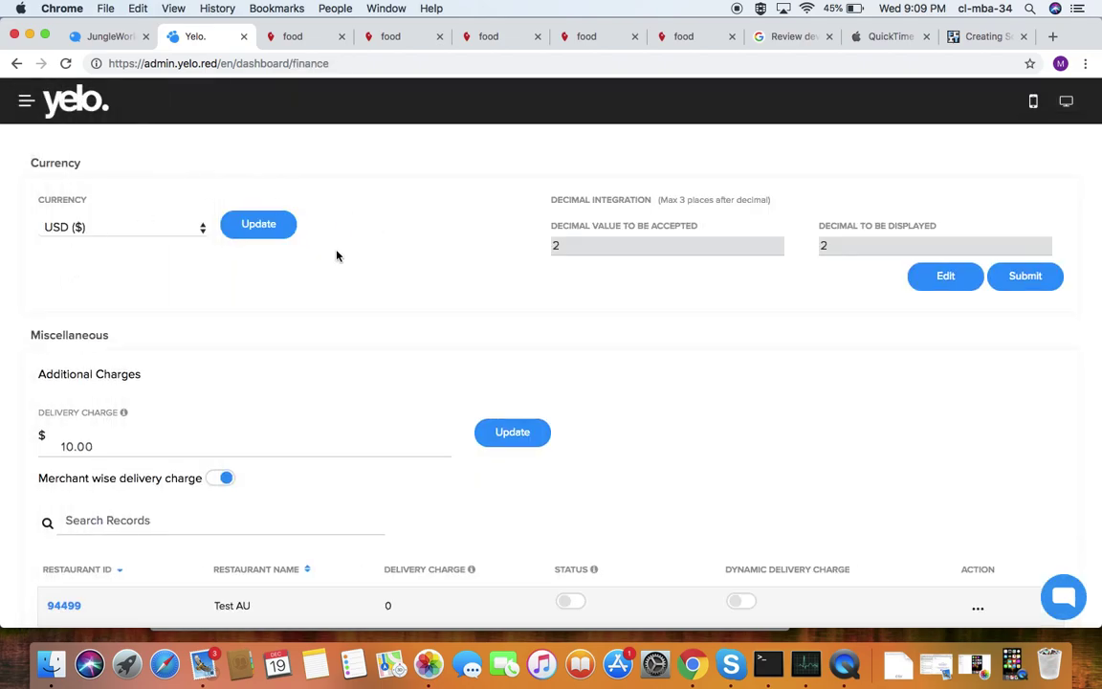
left_click(200, 231)
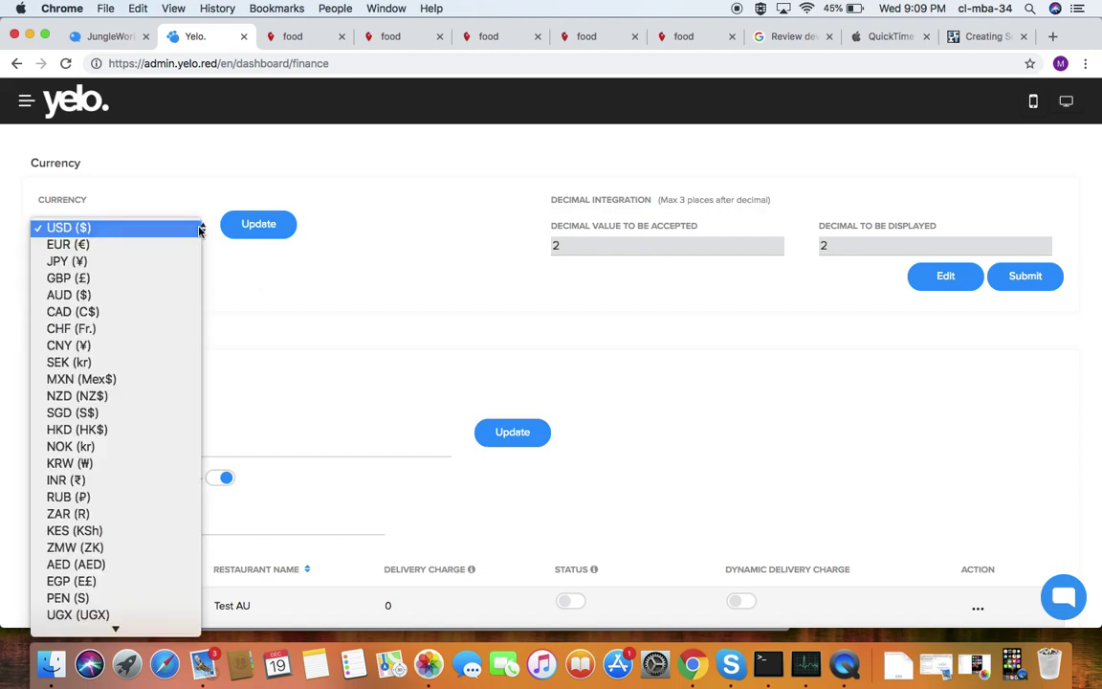
left_click(349, 265)
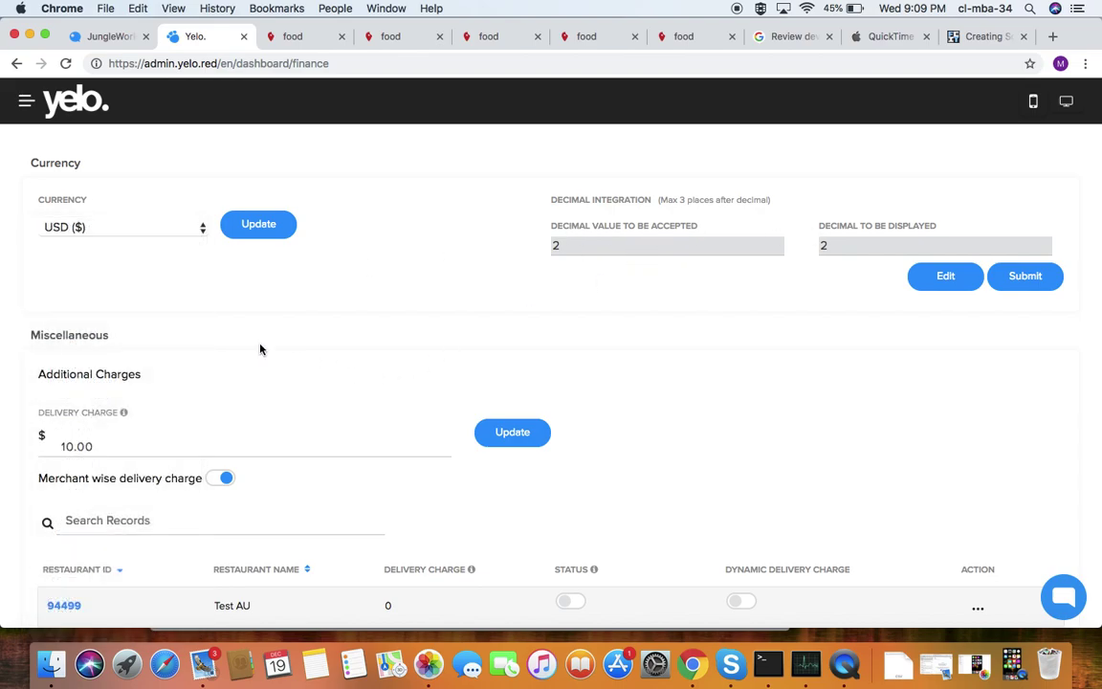
scroll(262, 350, "down", 3)
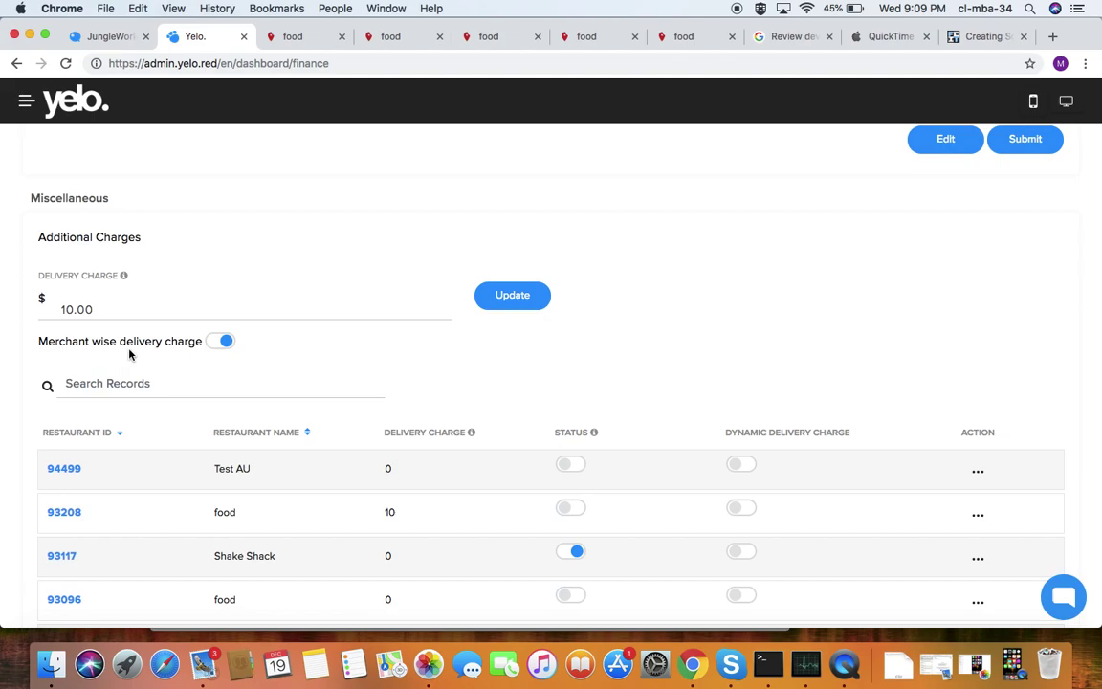
scroll(241, 343, "down", 5)
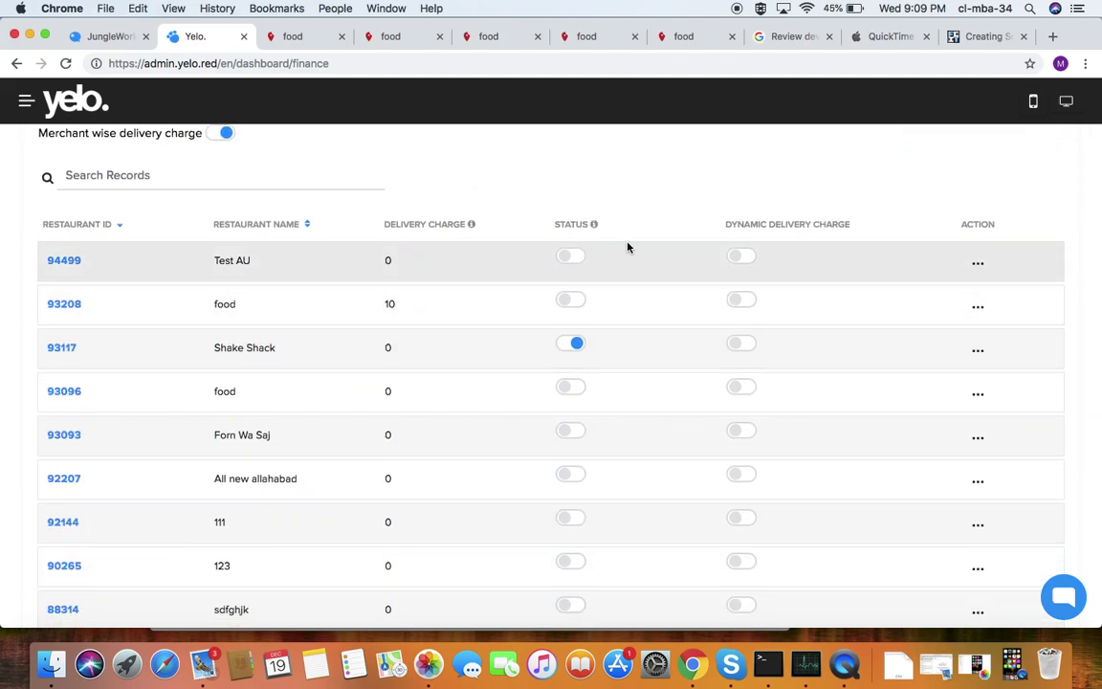
scroll(101, 282, "down", 2)
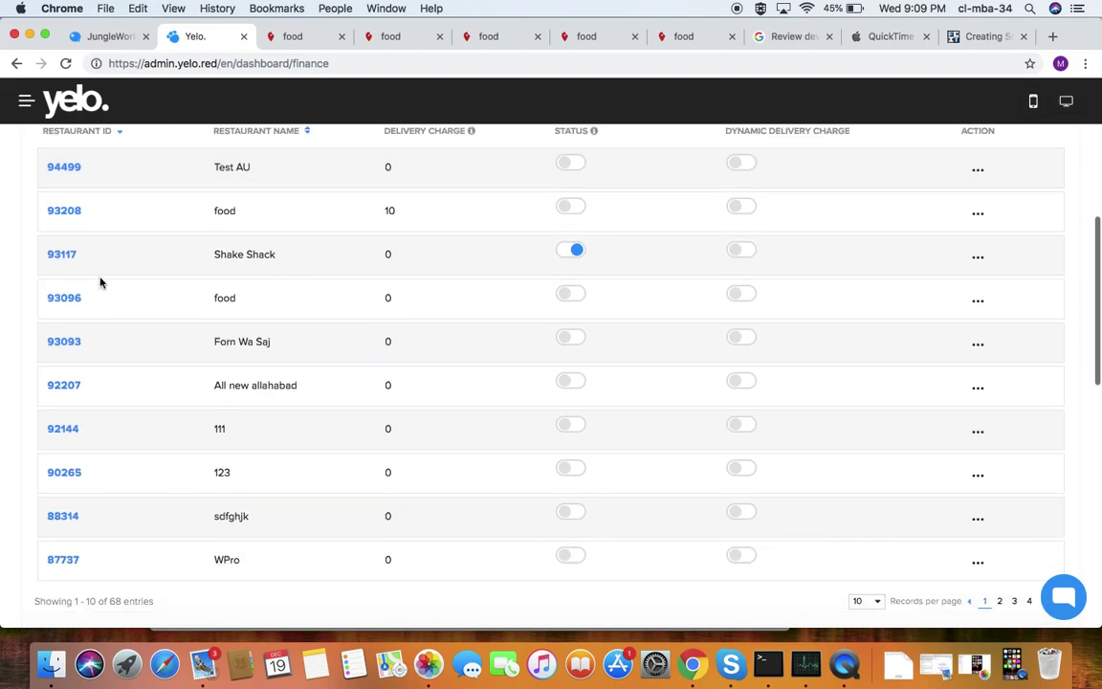
scroll(100, 282, "down", 2)
scroll(91, 273, "up", 3)
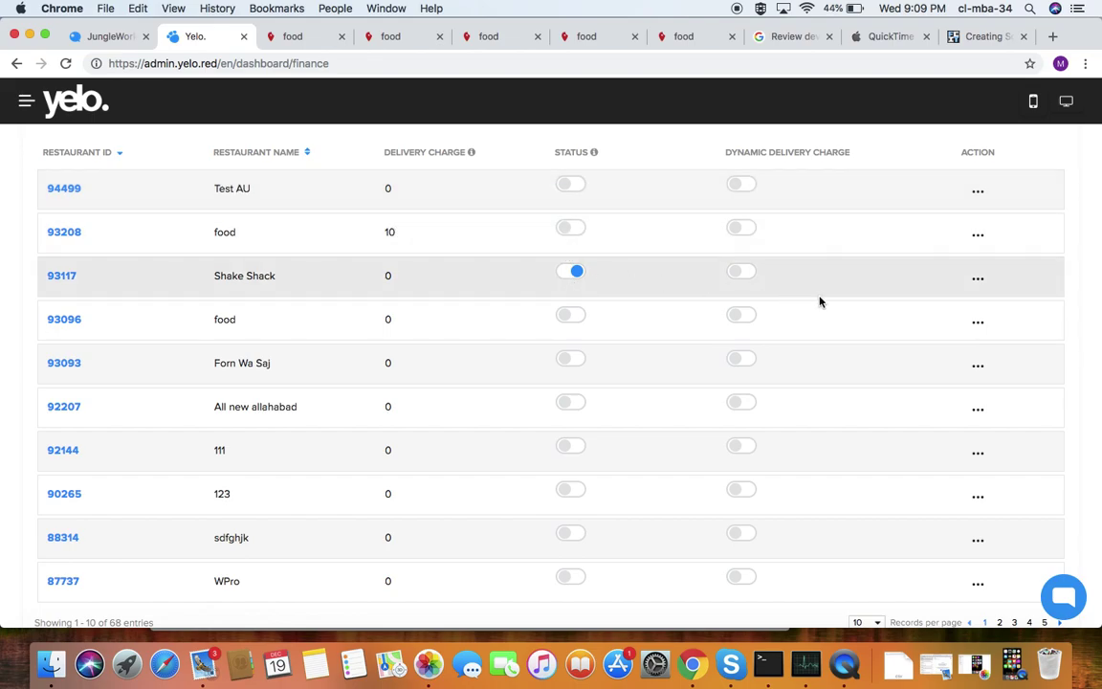
Step: Open Test AU's Set Delivery Template dialog and cancel it, leaving Order_Details
left_click(978, 191)
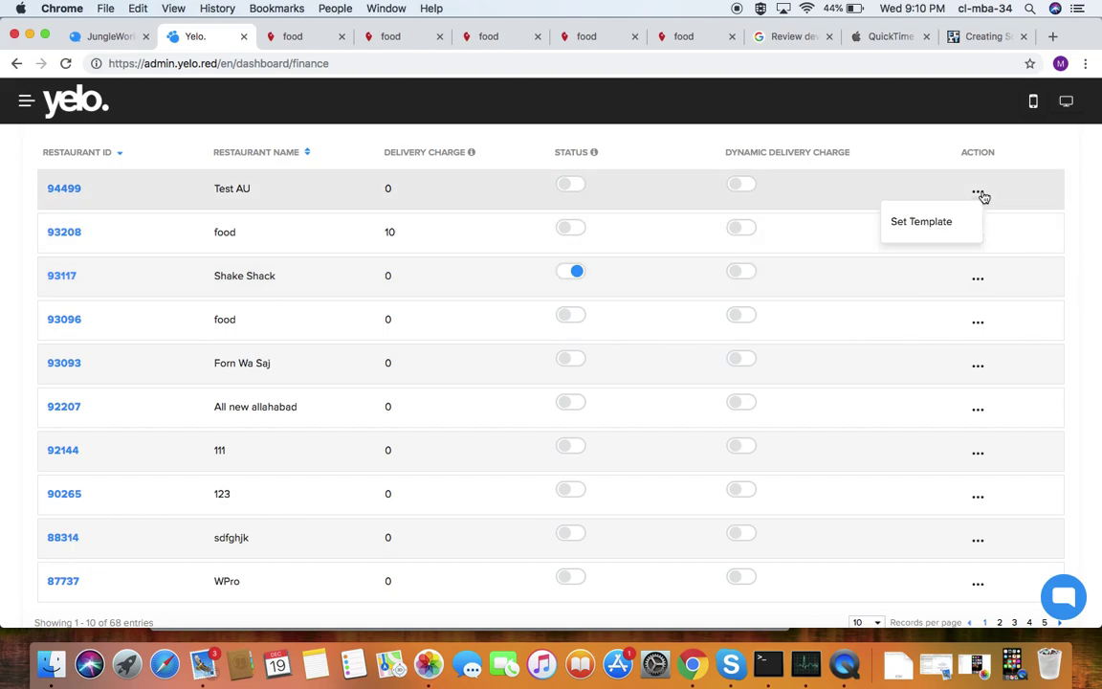
left_click(941, 227)
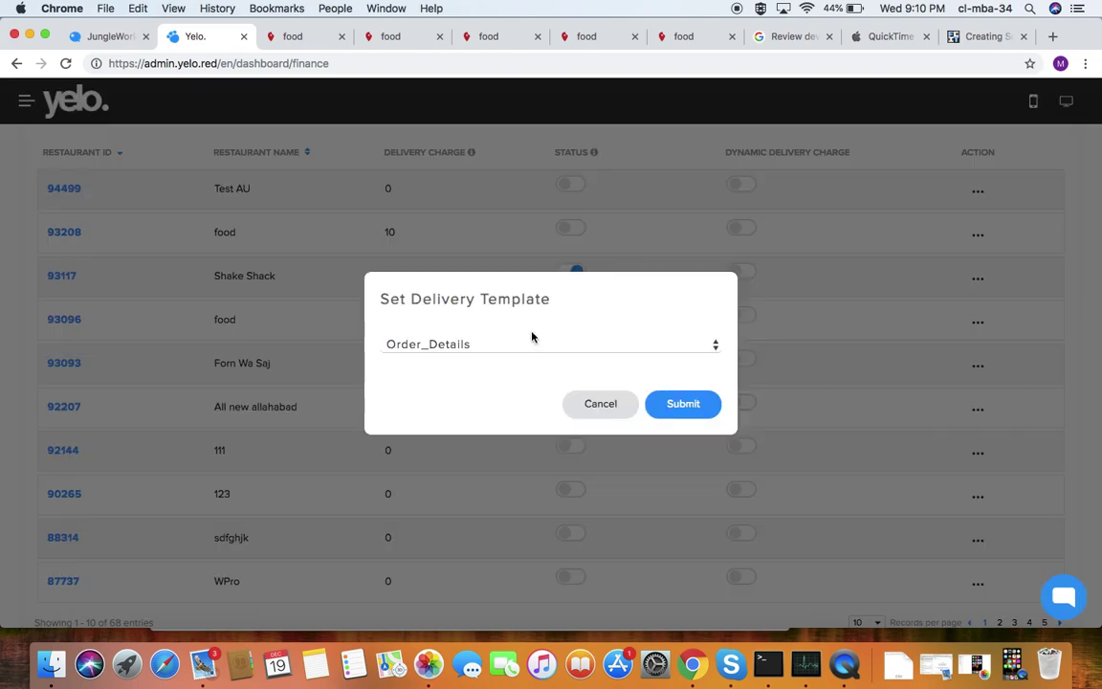
left_click(646, 350)
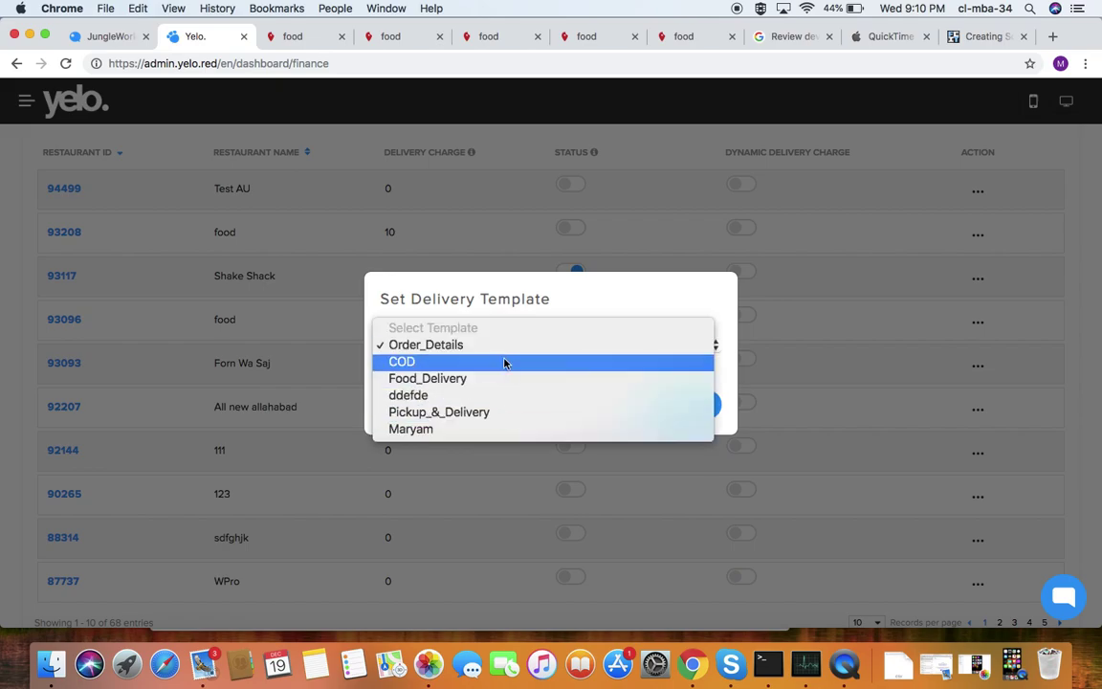
left_click(581, 298)
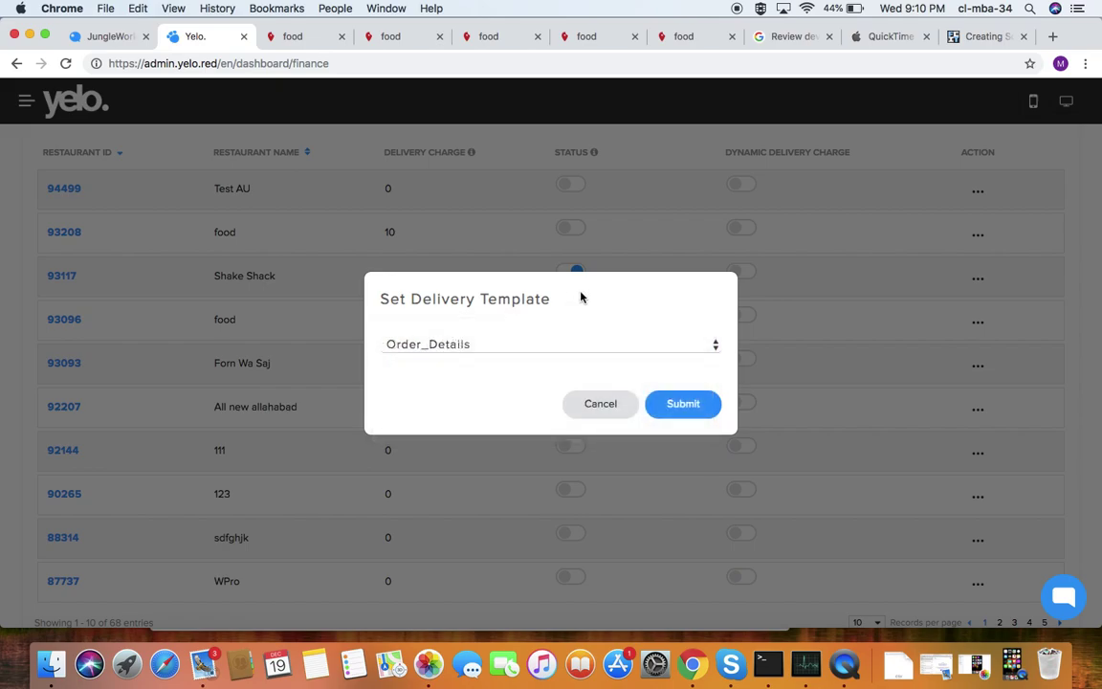
left_click(590, 402)
Step: Review the Taxes list and tax type options without selecting any
scroll(358, 409, "down", 8)
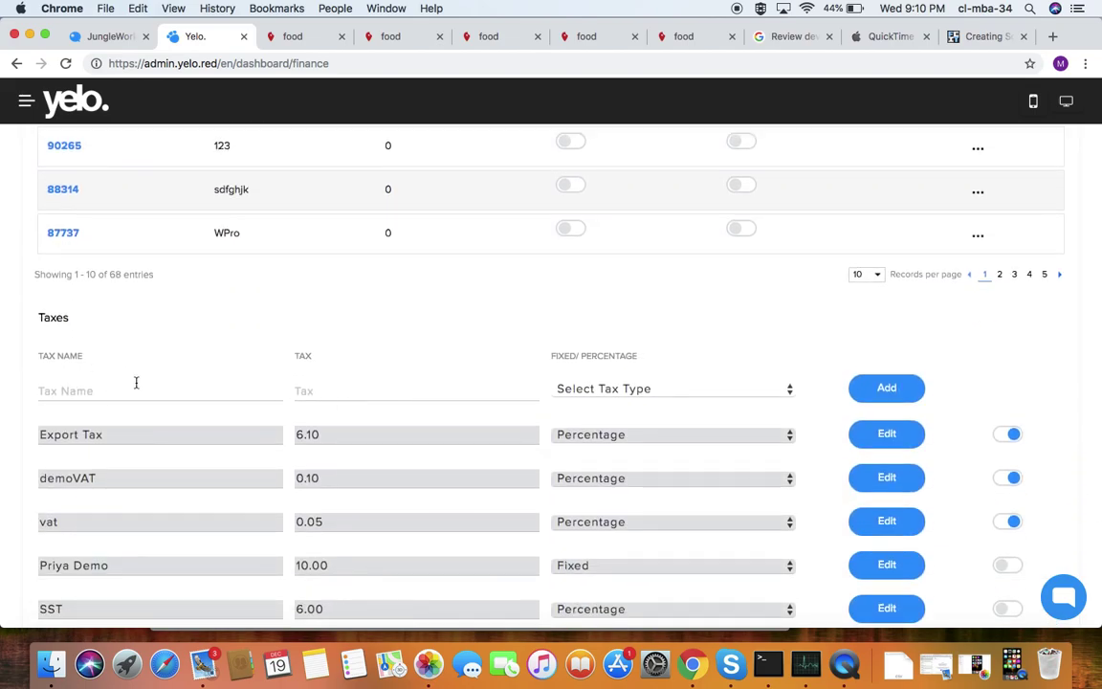
scroll(91, 386, "down", 5)
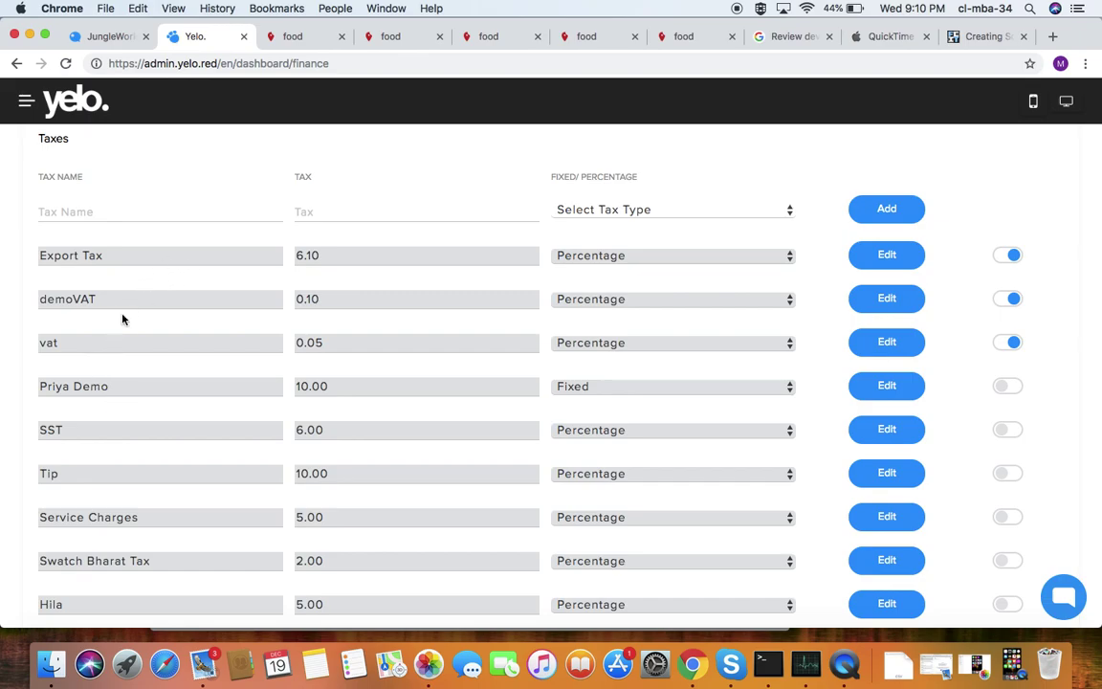
scroll(122, 319, "down", 5)
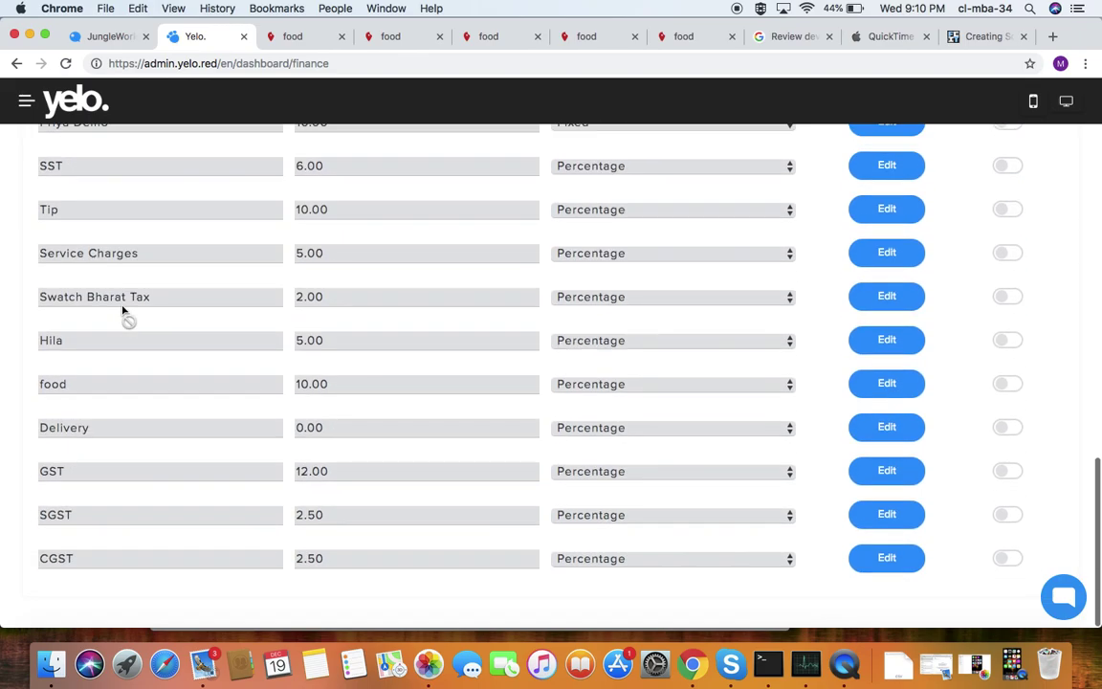
scroll(561, 271, "up", 5)
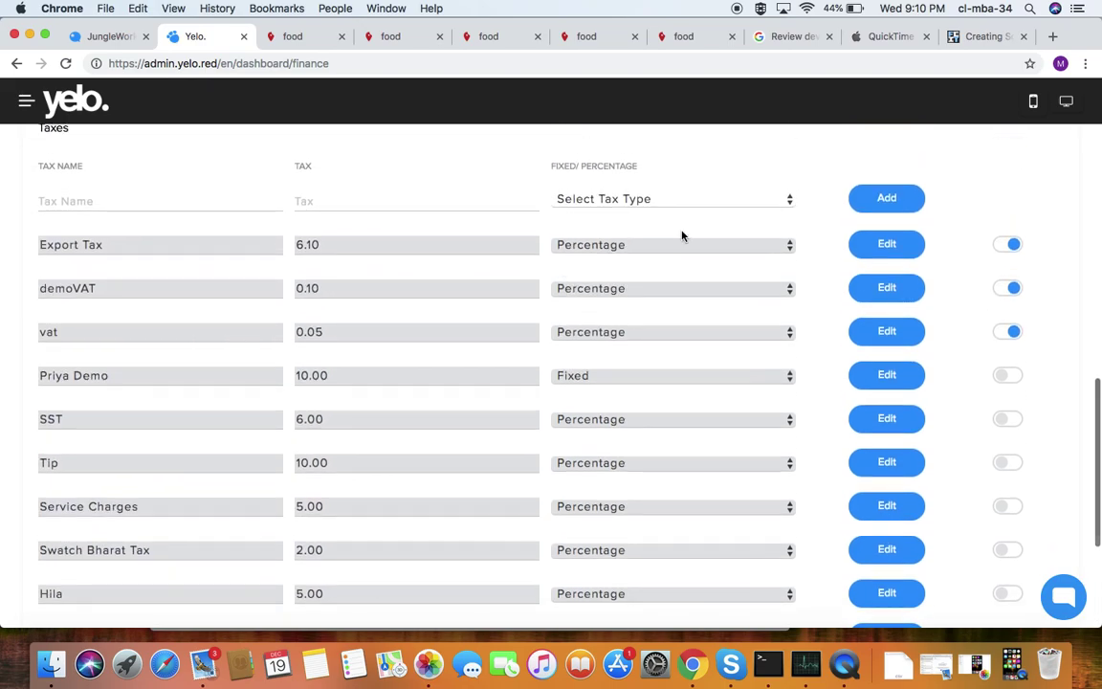
left_click(726, 198)
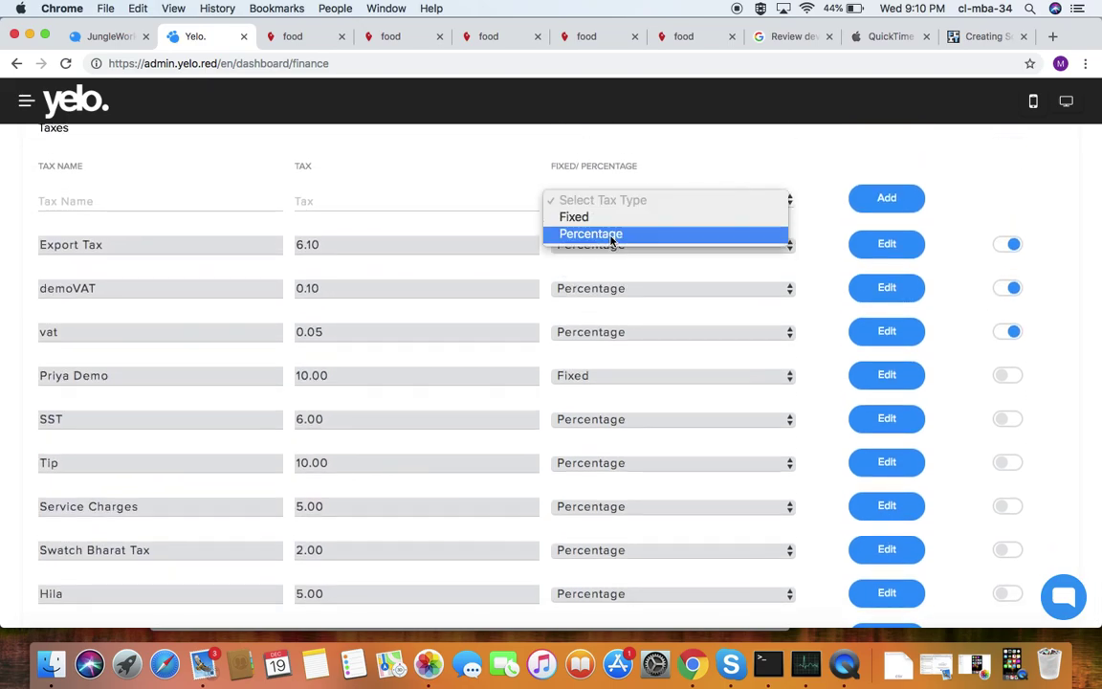
left_click(435, 189)
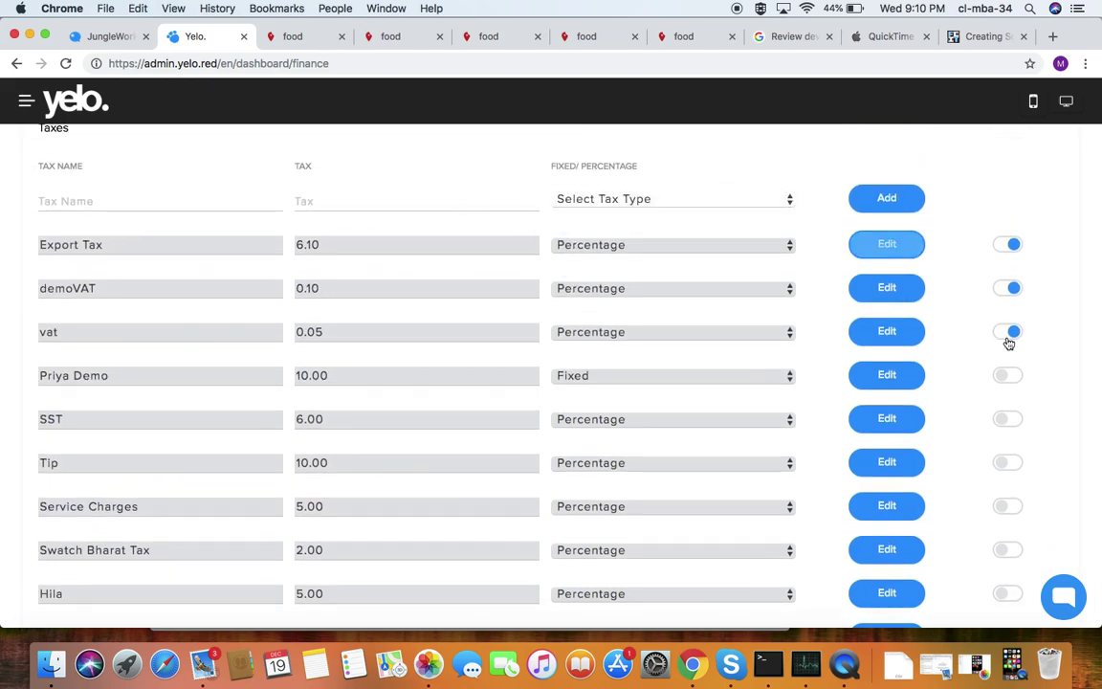
scroll(957, 421, "down", 5)
scroll(945, 433, "up", 12)
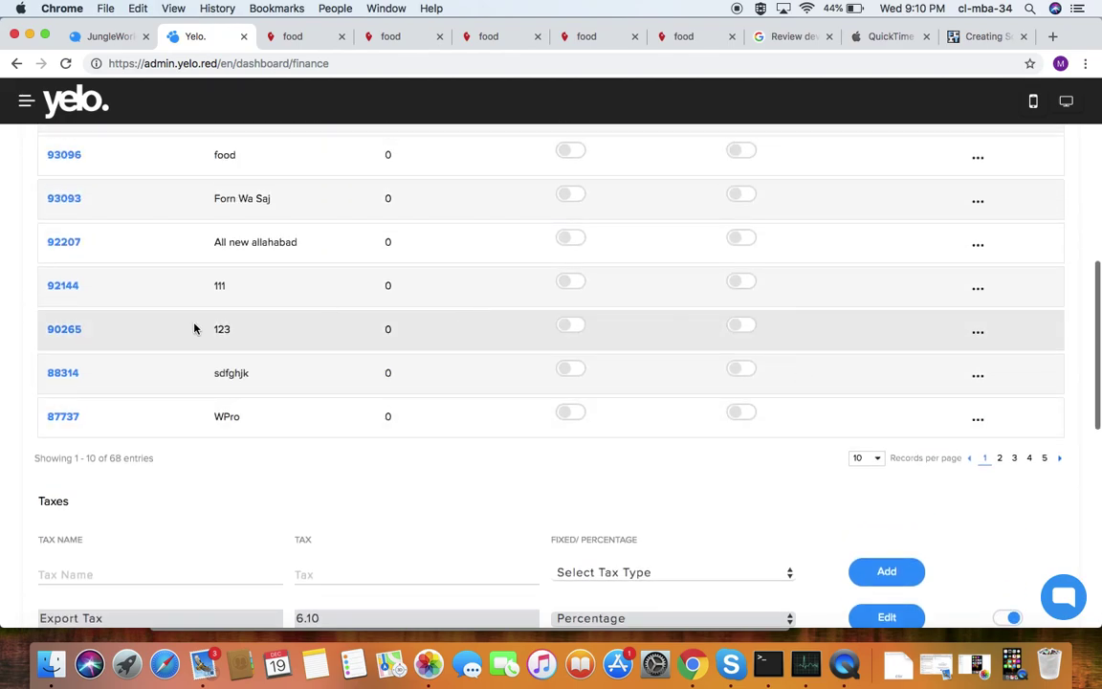
left_click(26, 101)
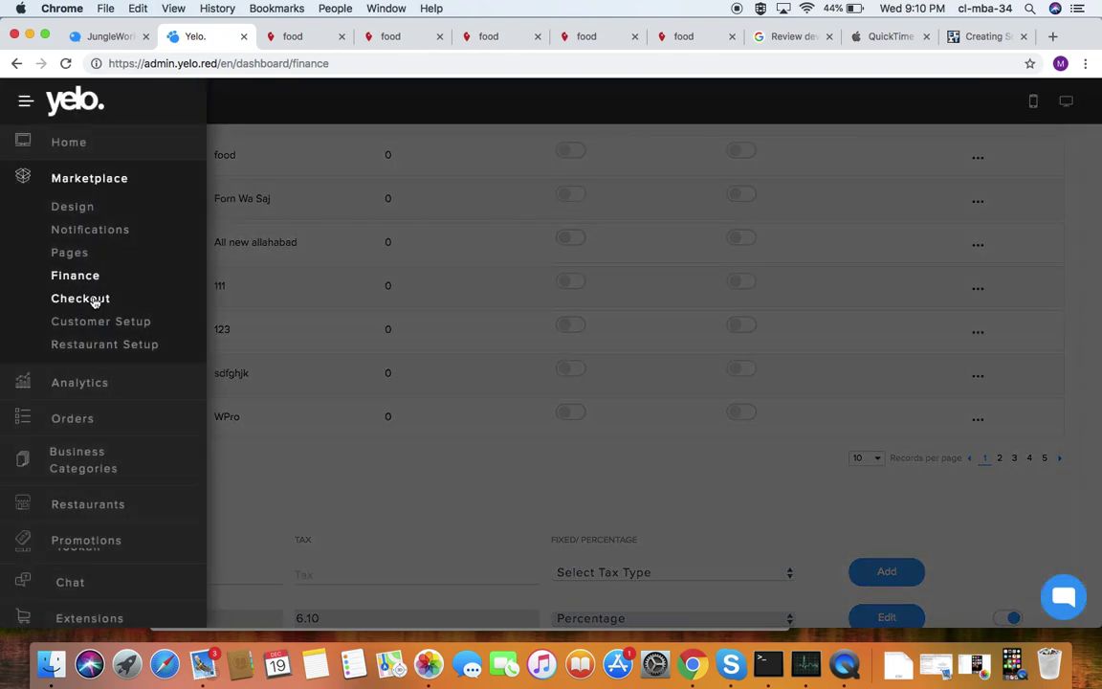
Step: On the Checkout settings, turn 'Deliver only to particular locations' on to see its addresses, then off again
left_click(80, 299)
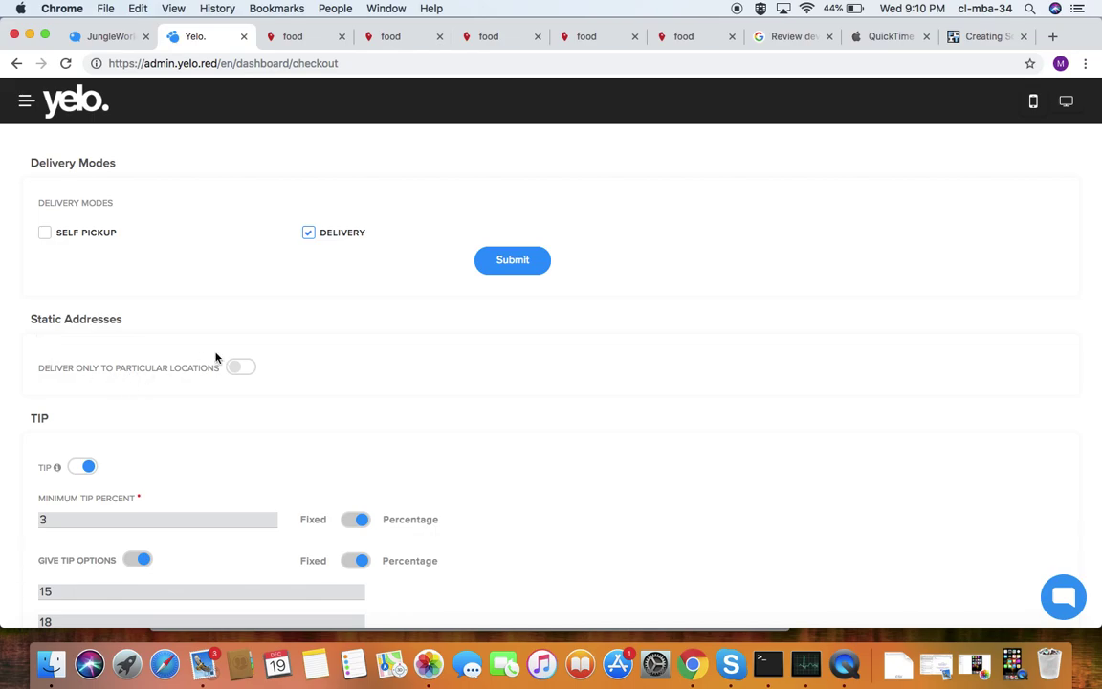
left_click(242, 368)
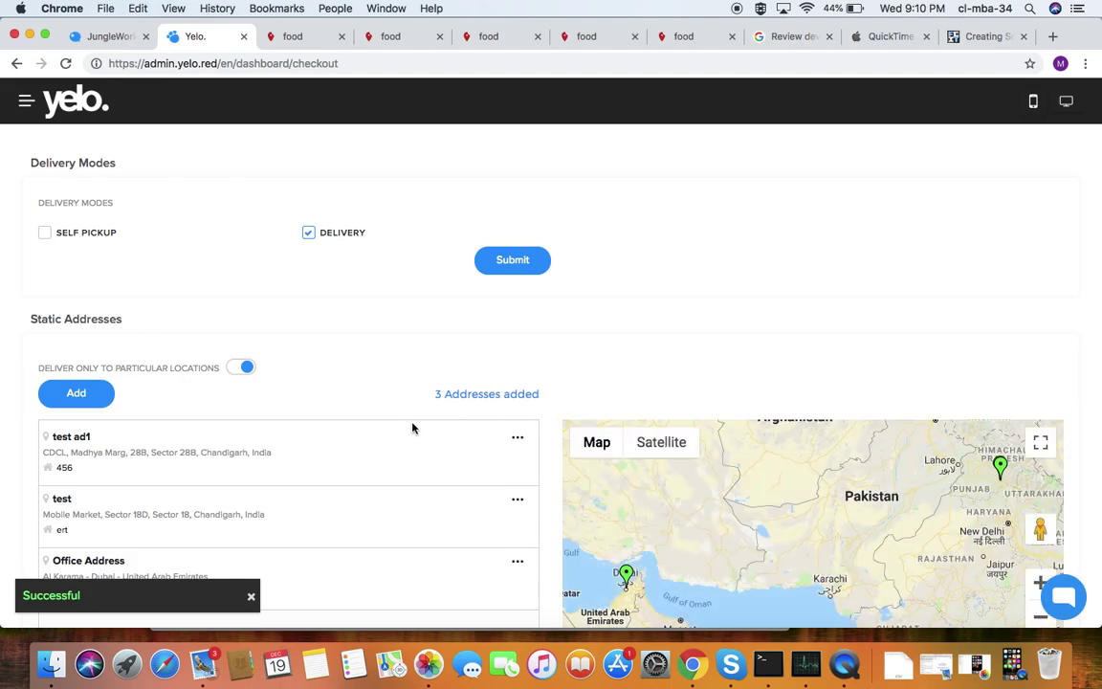
scroll(410, 426, "down", 3)
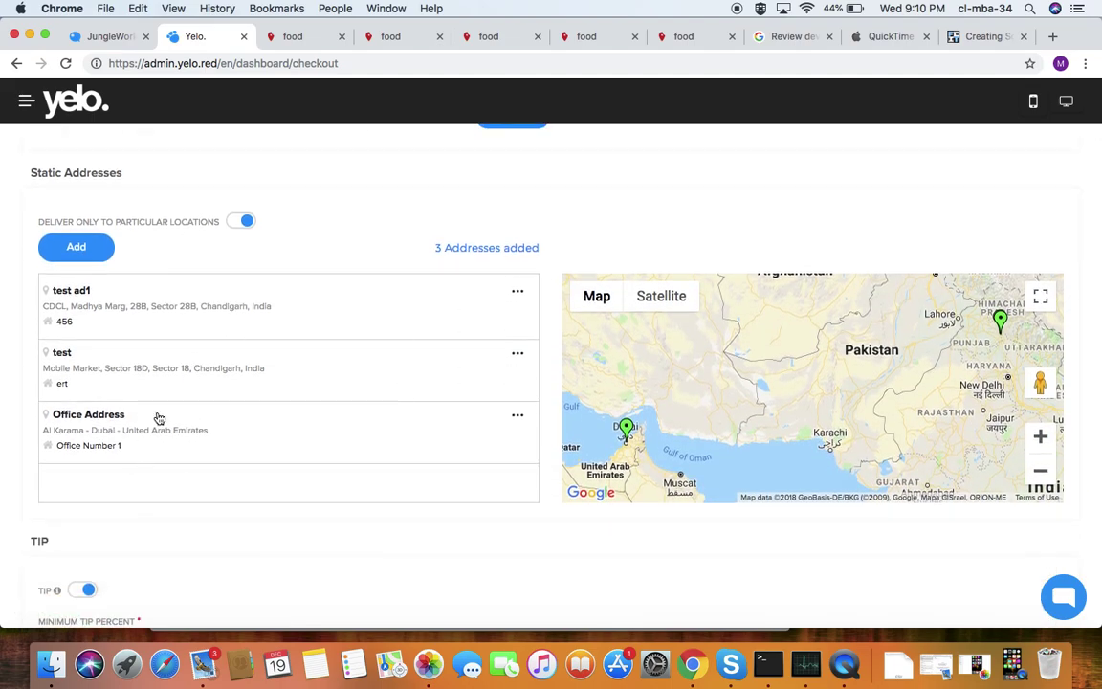
left_click(238, 221)
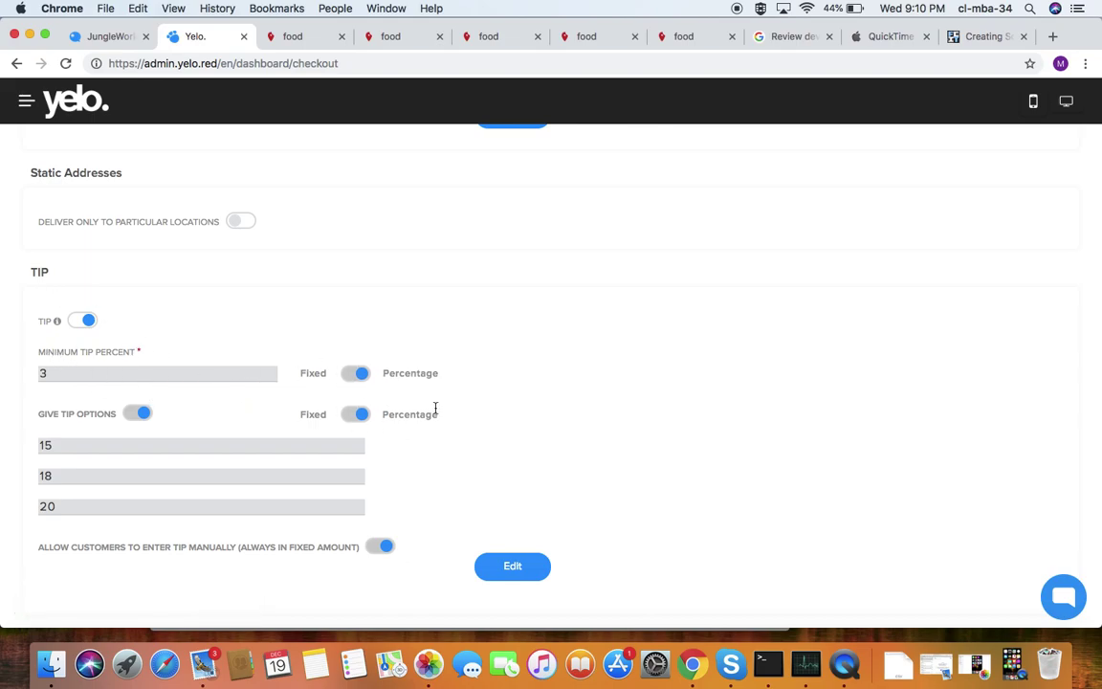
scroll(120, 445, "down", 3)
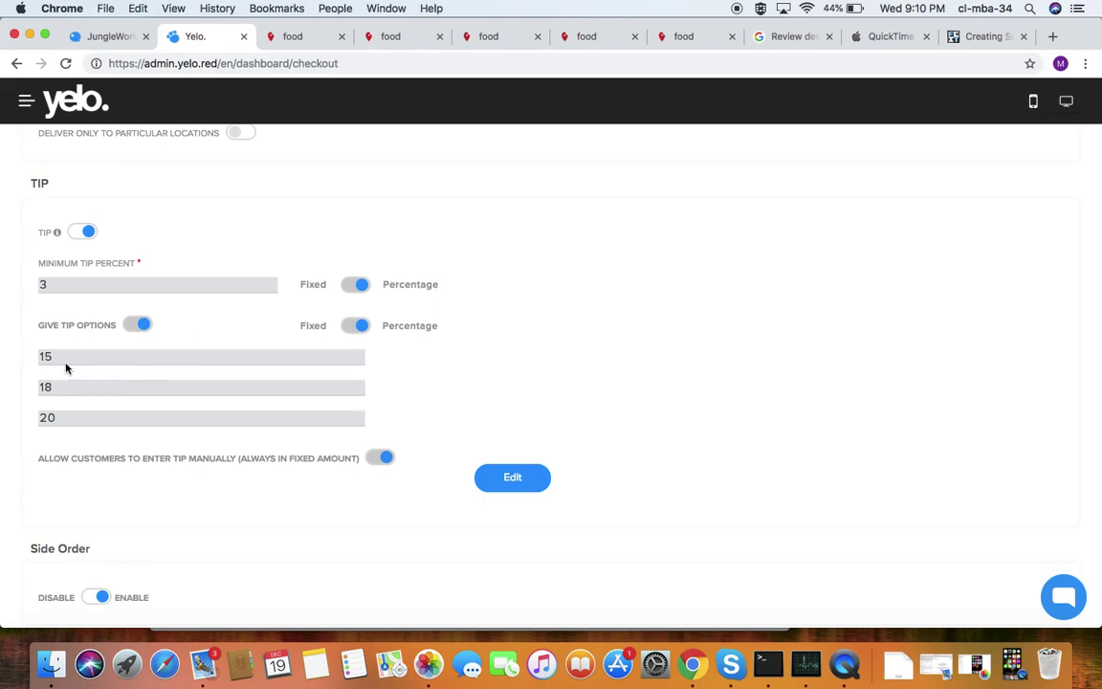
scroll(149, 398, "down", 5)
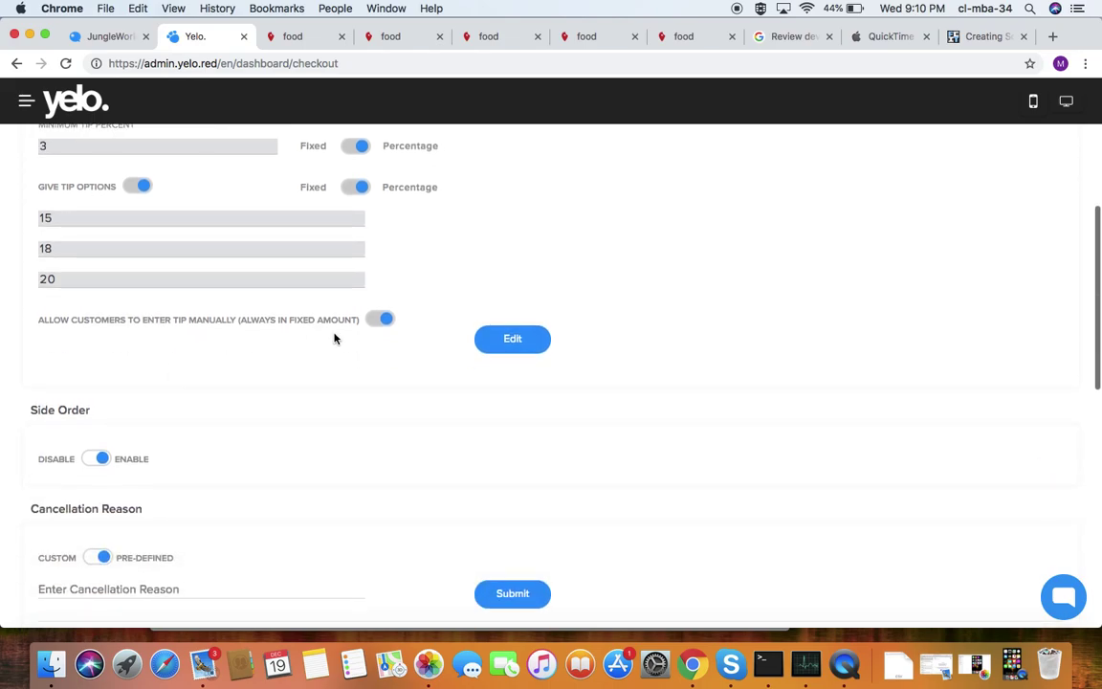
scroll(264, 432, "down", 4)
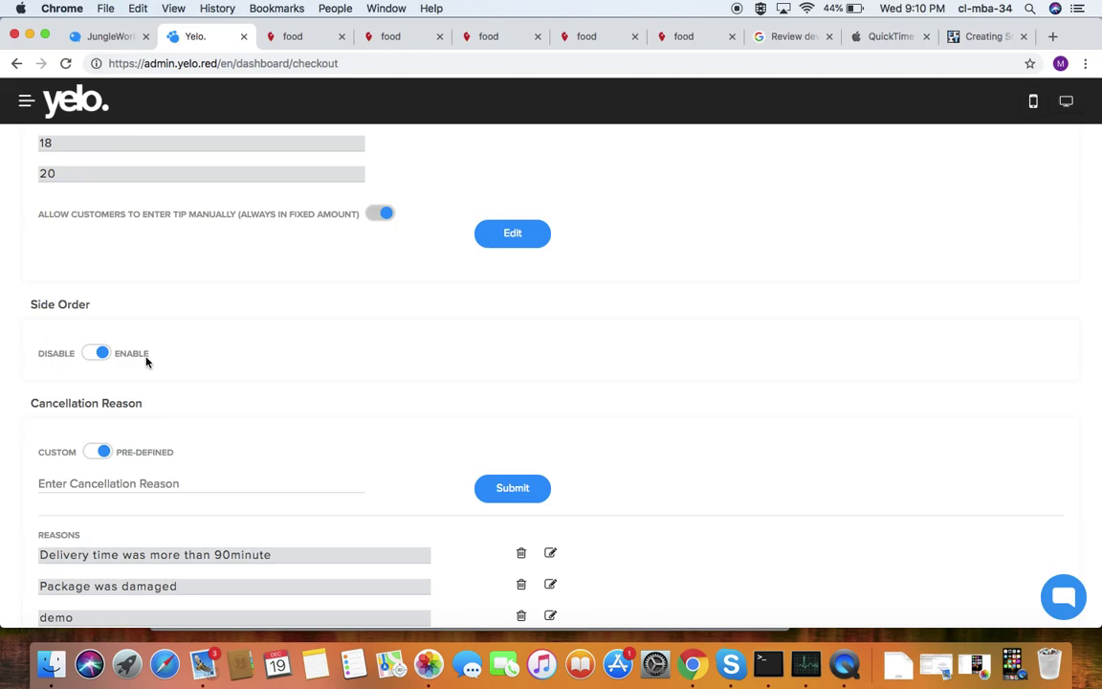
scroll(217, 426, "down", 4)
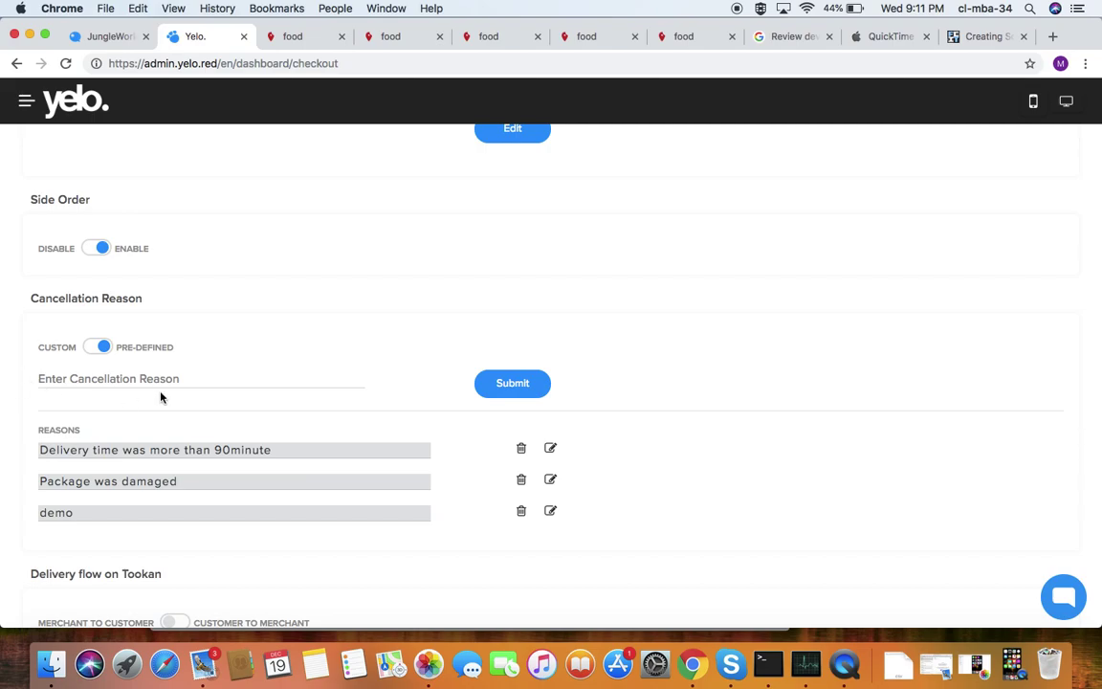
scroll(161, 397, "down", 8)
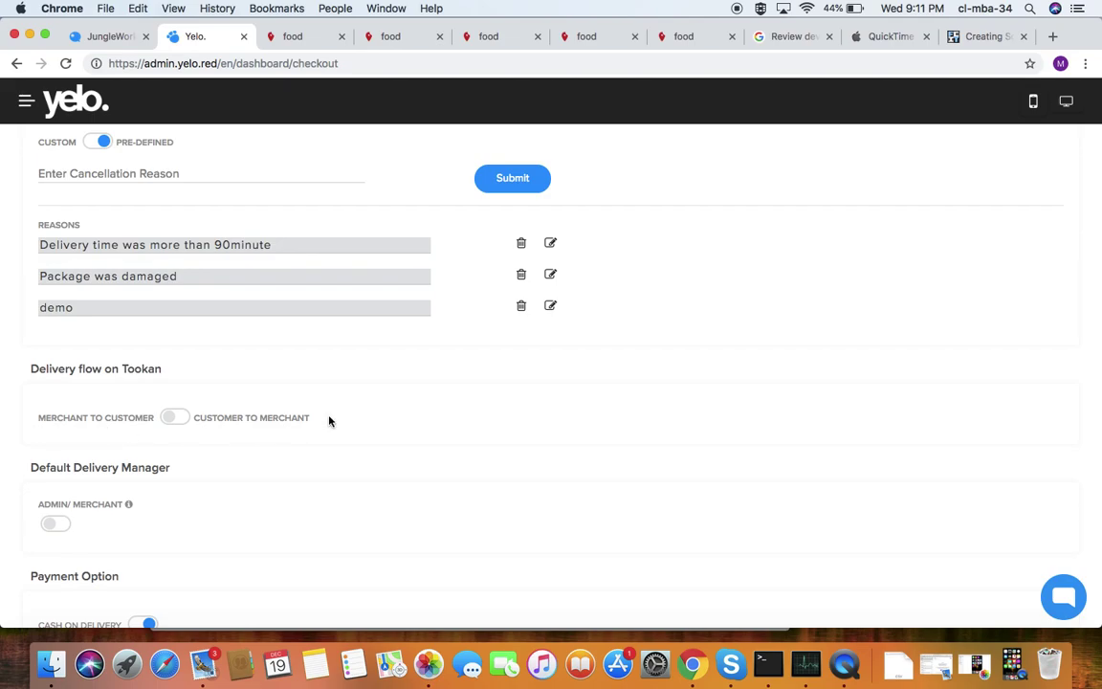
scroll(316, 457, "down", 4)
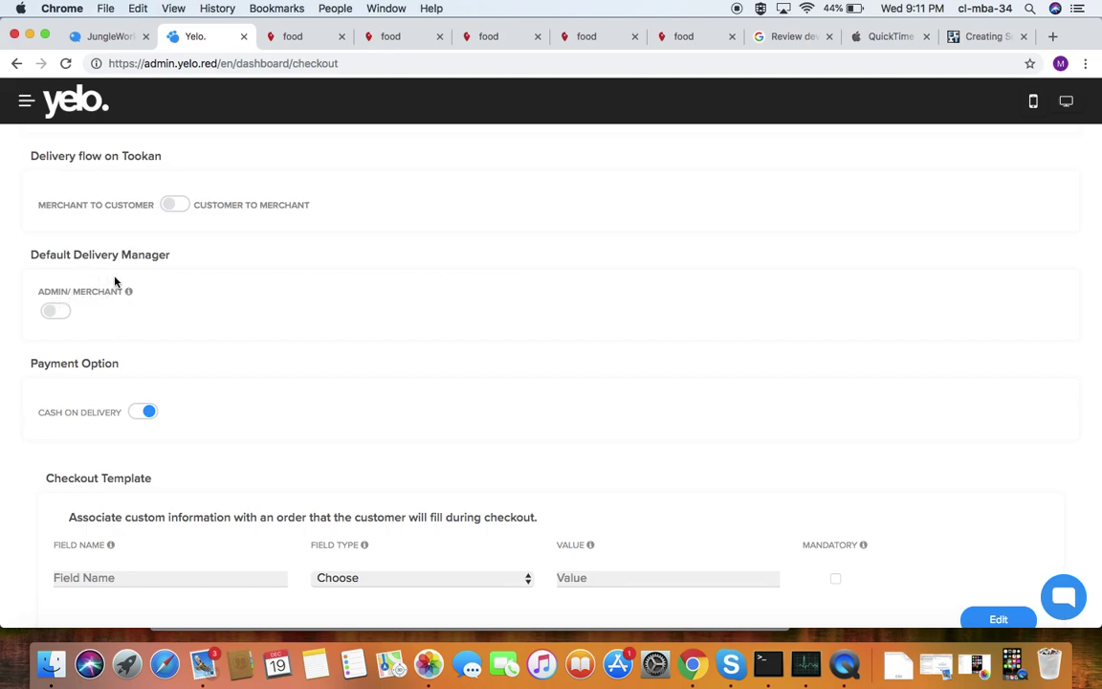
scroll(180, 315, "down", 2)
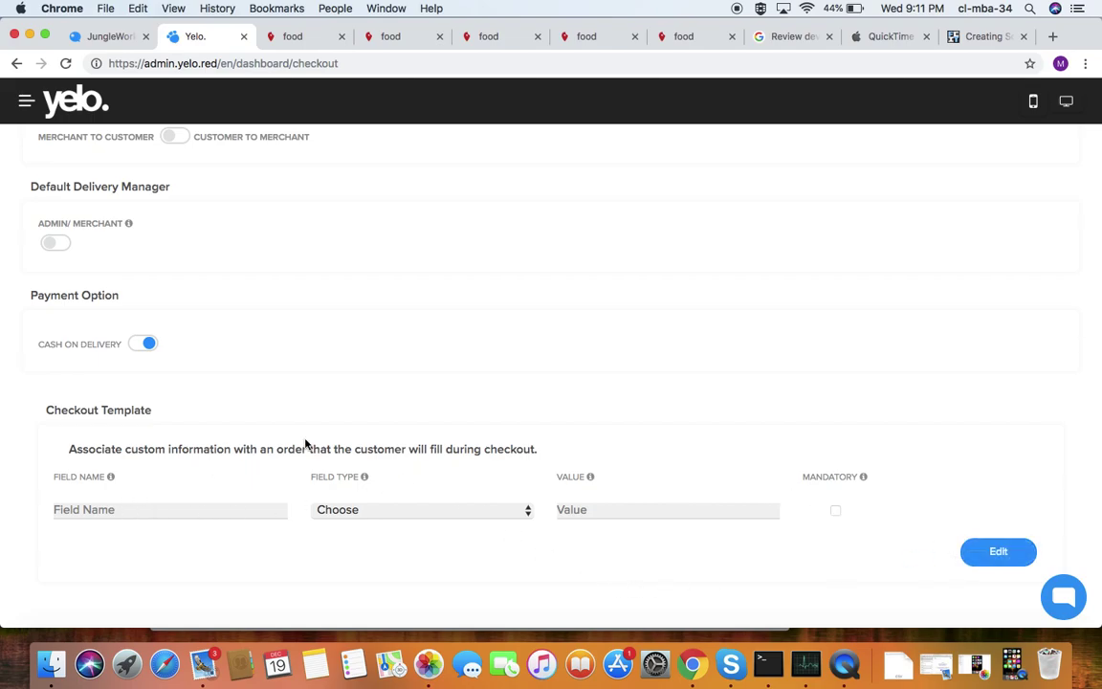
scroll(306, 445, "up", 5)
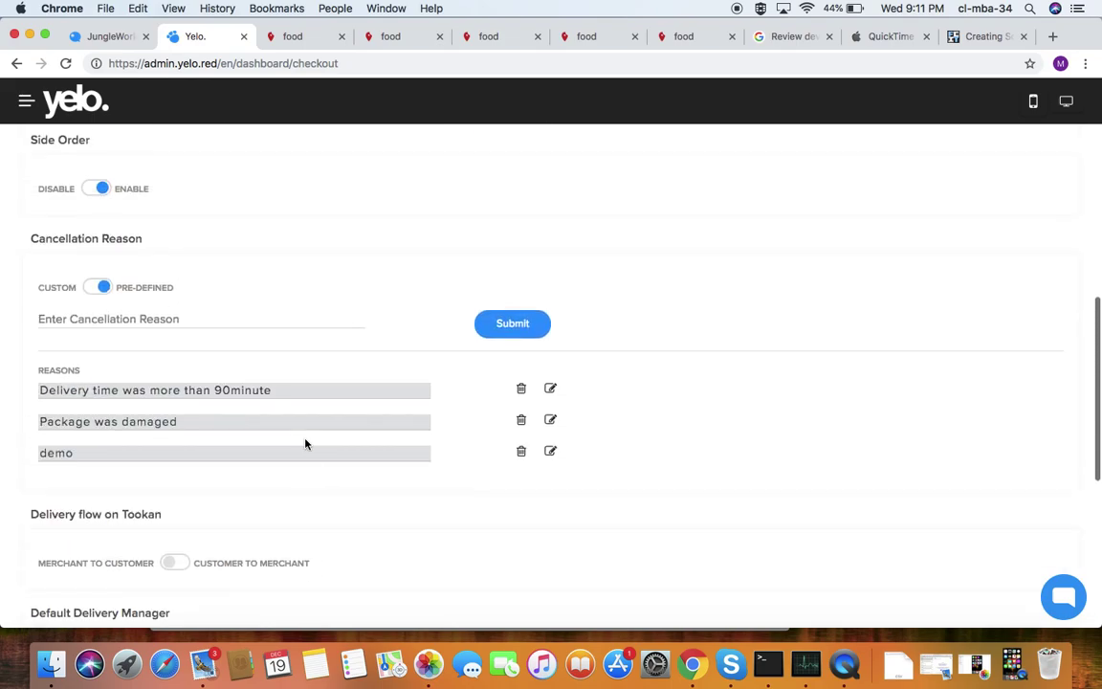
Step: Review the Customer Setup signup settings: Email and Phone No required, Facebook and Google login enabled
left_click(29, 102)
left_click(91, 325)
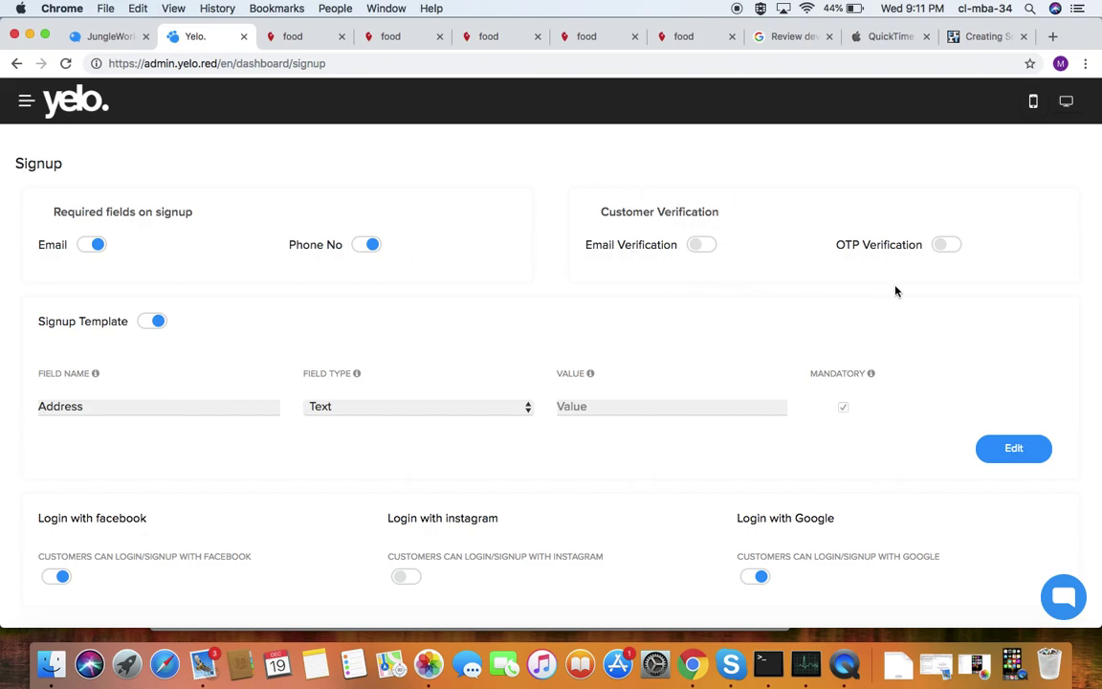
scroll(485, 322, "down", 2)
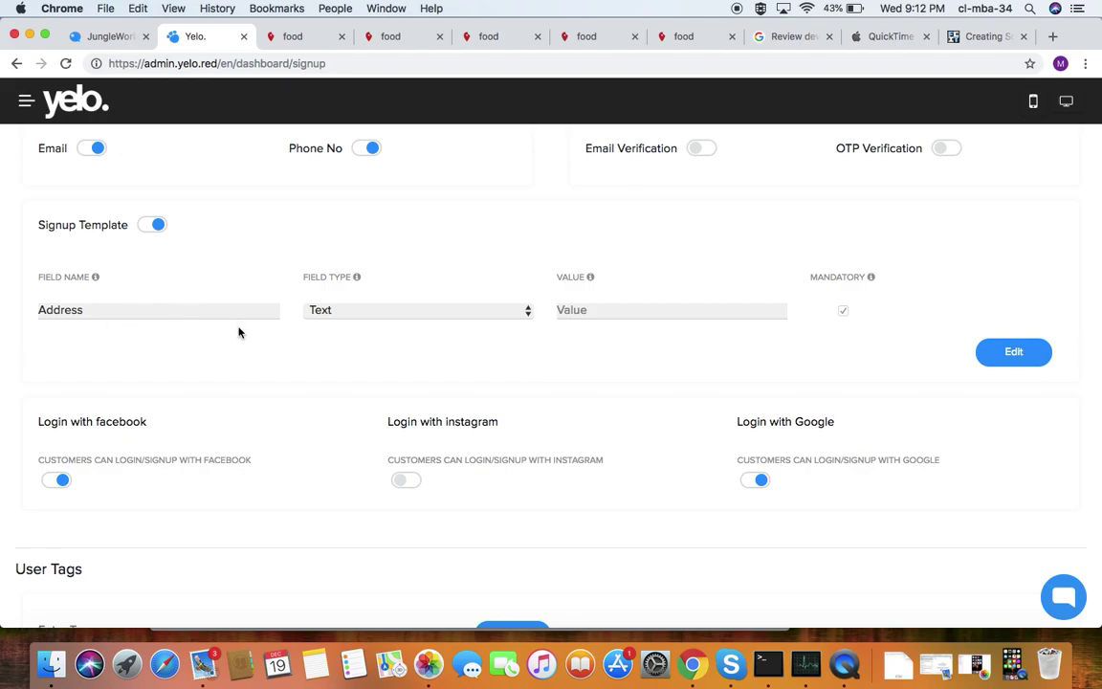
scroll(219, 359, "down", 2)
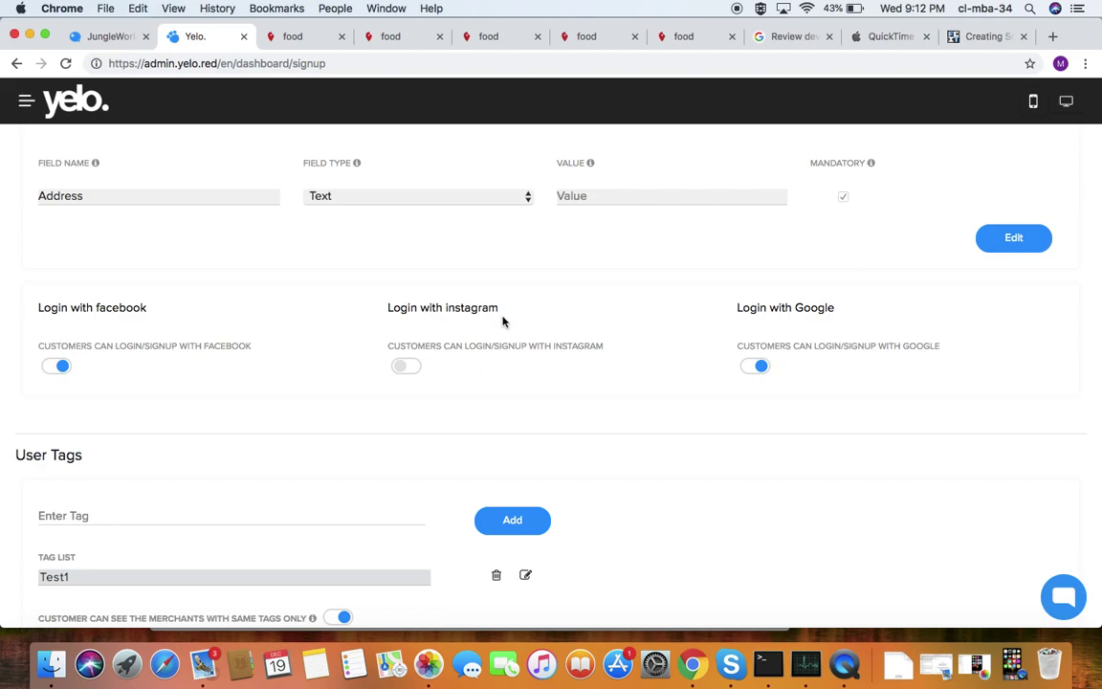
scroll(845, 314, "down", 2)
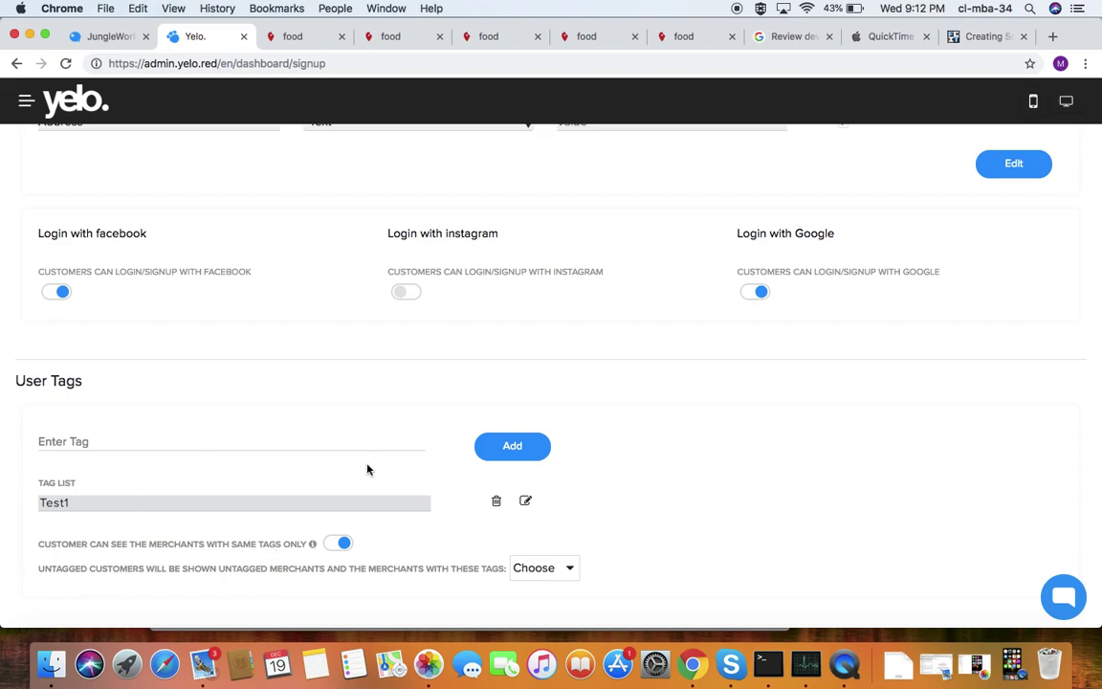
scroll(144, 481, "up", 5)
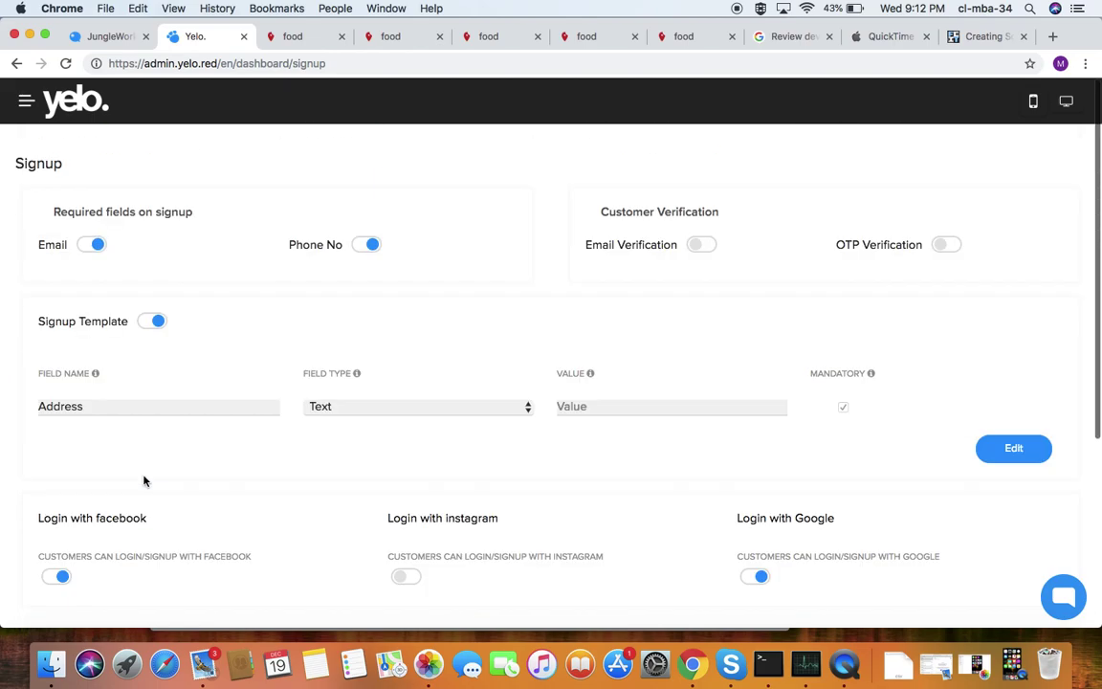
Step: Review the Restaurant Setup sign-up custom fields: Cost for two, Cuisine, and the Salads category field
left_click(26, 100)
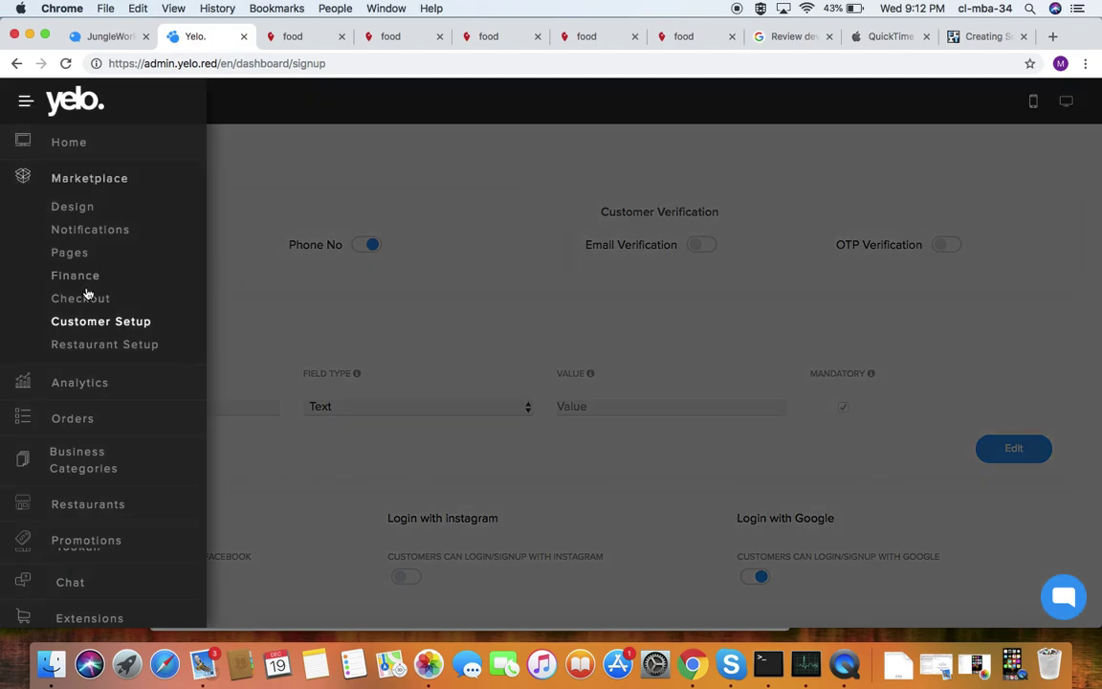
left_click(101, 347)
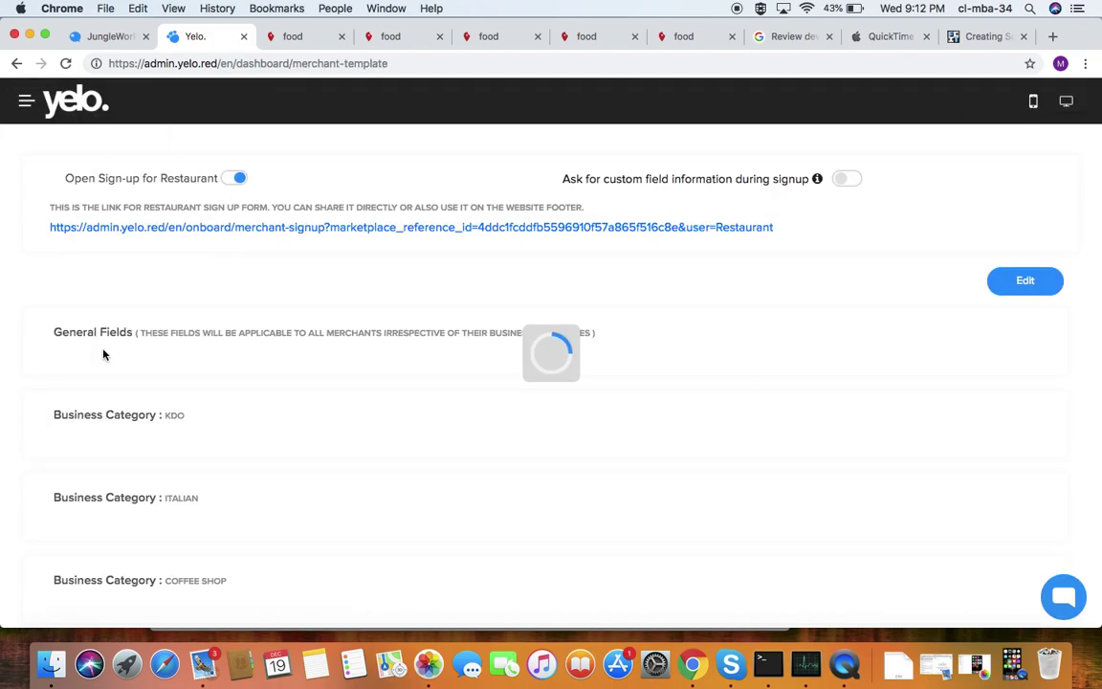
scroll(103, 352, "down", 1)
scroll(103, 350, "up", 1)
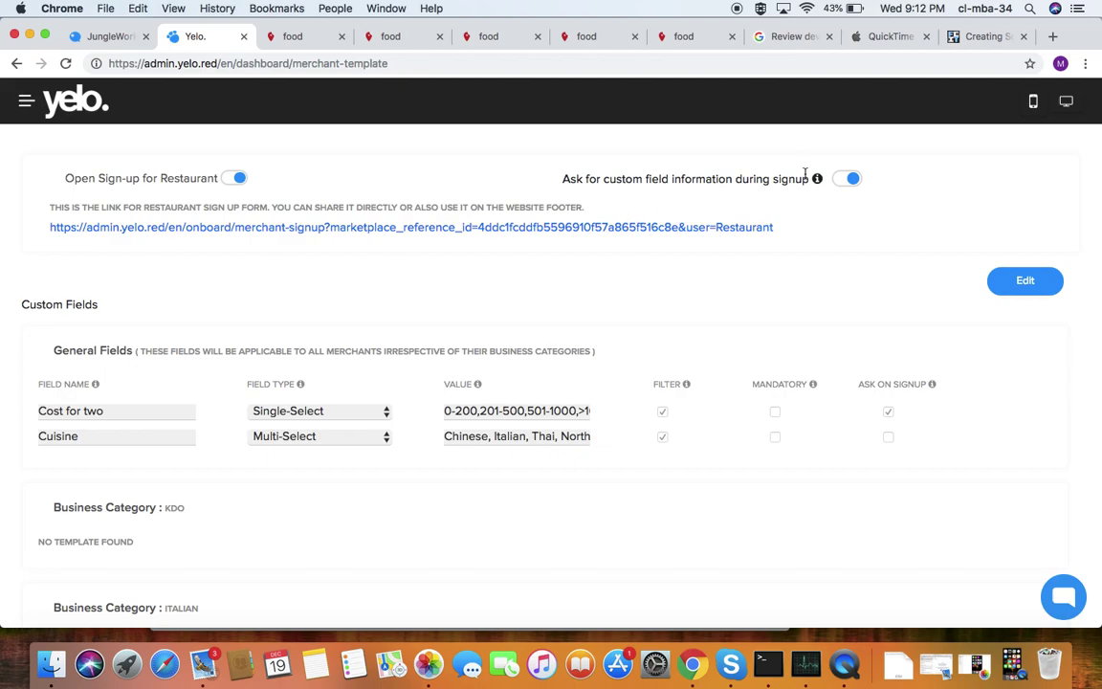
scroll(73, 356, "down", 5)
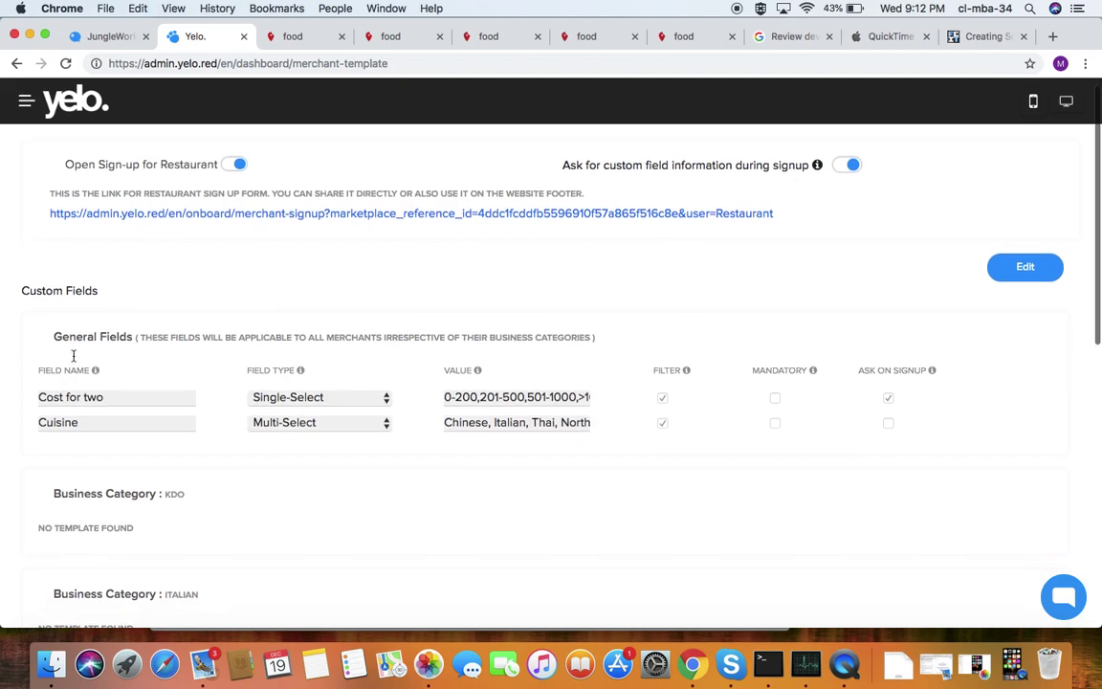
scroll(74, 359, "up", 3)
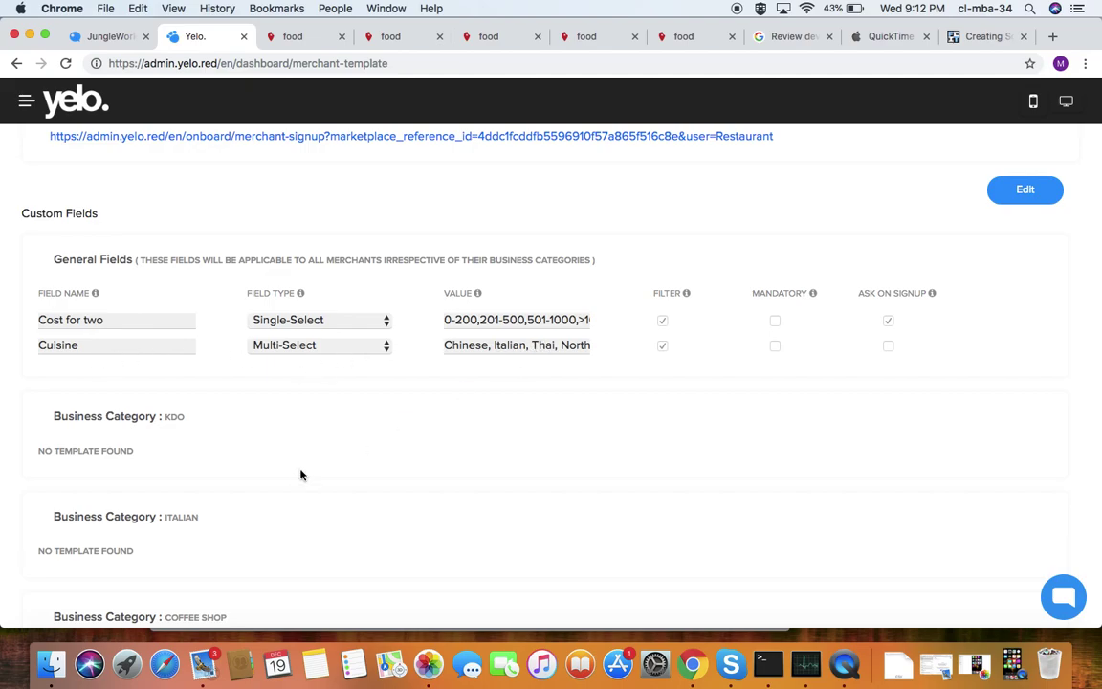
scroll(300, 474, "down", 4)
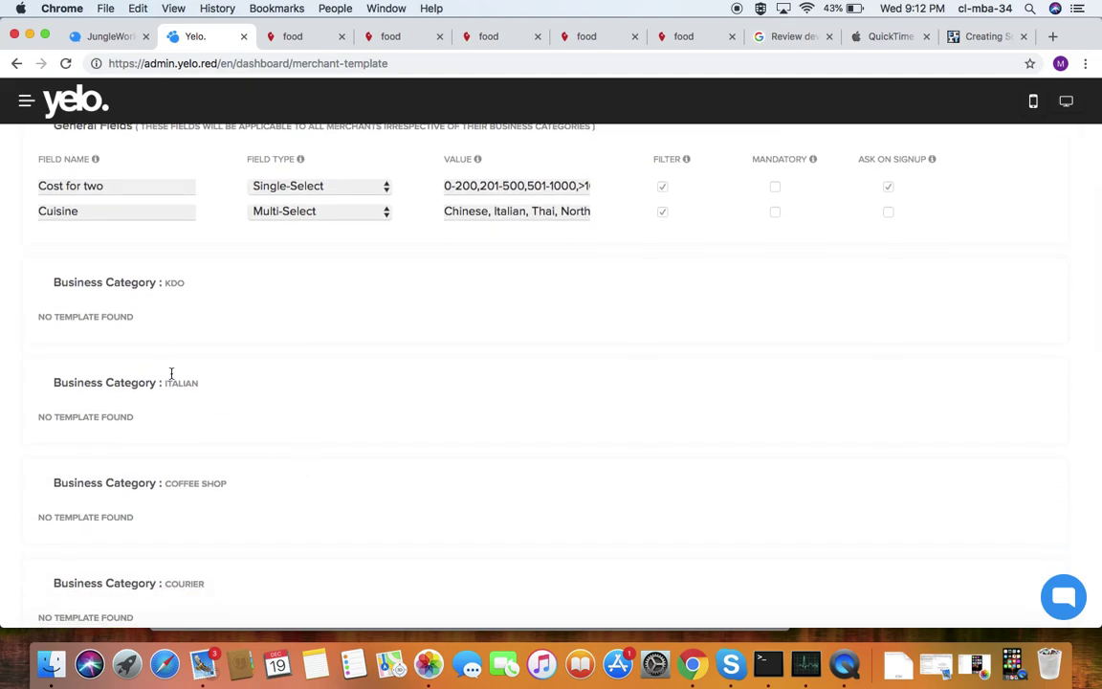
scroll(226, 409, "down", 6)
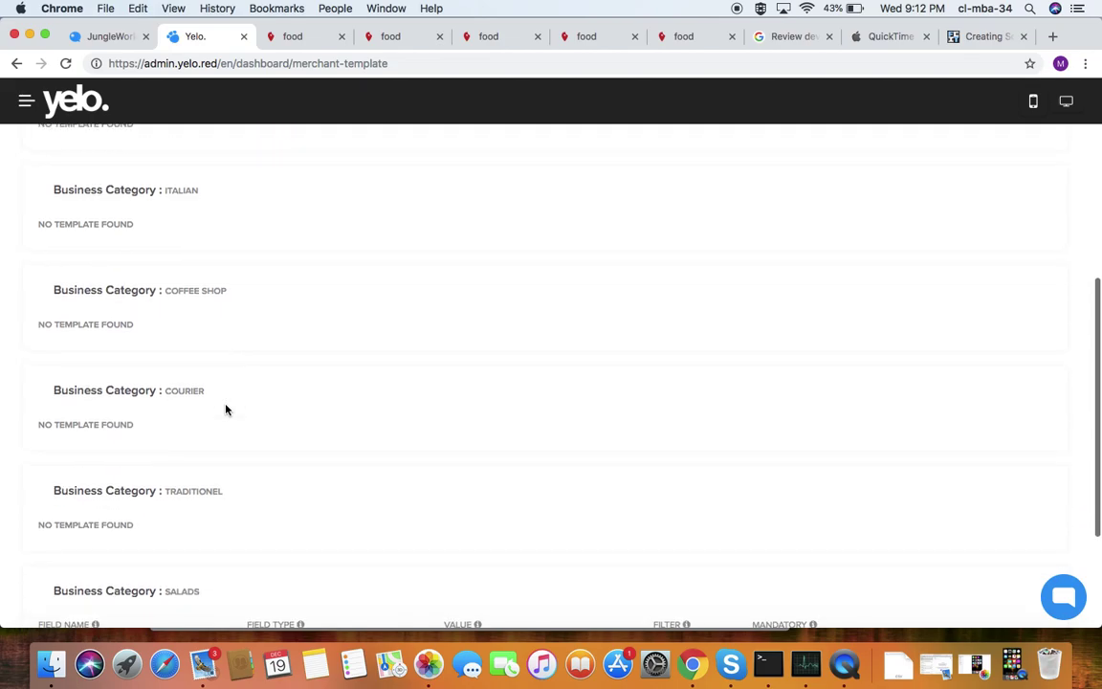
scroll(226, 409, "down", 3)
scroll(226, 409, "down", 2)
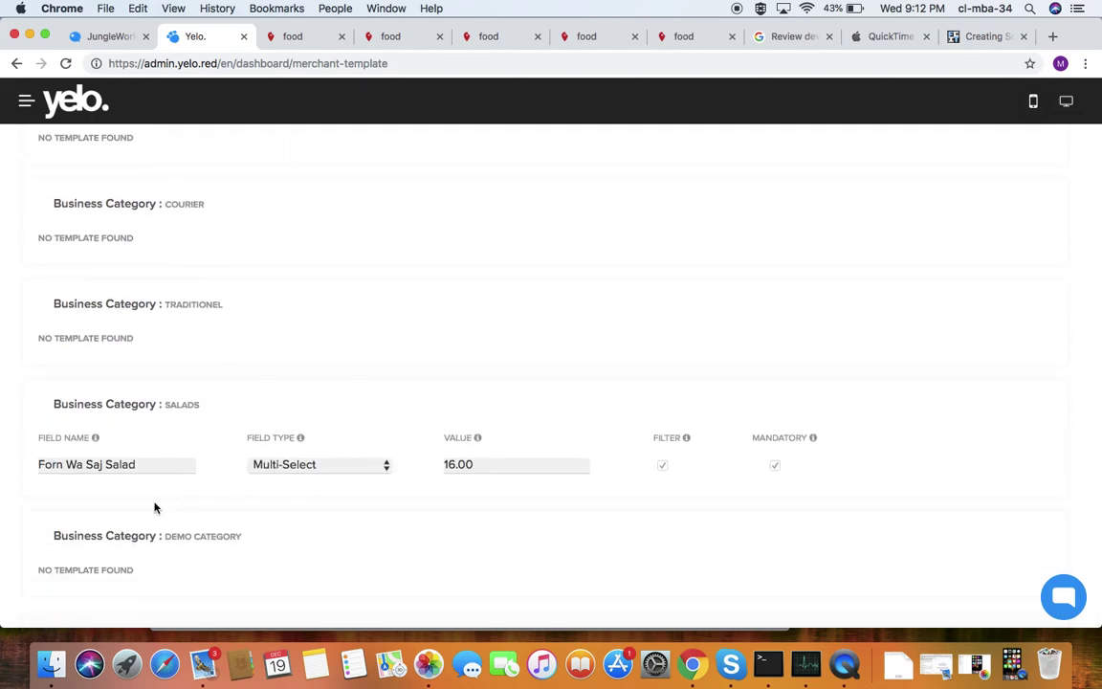
scroll(290, 496, "up", 15)
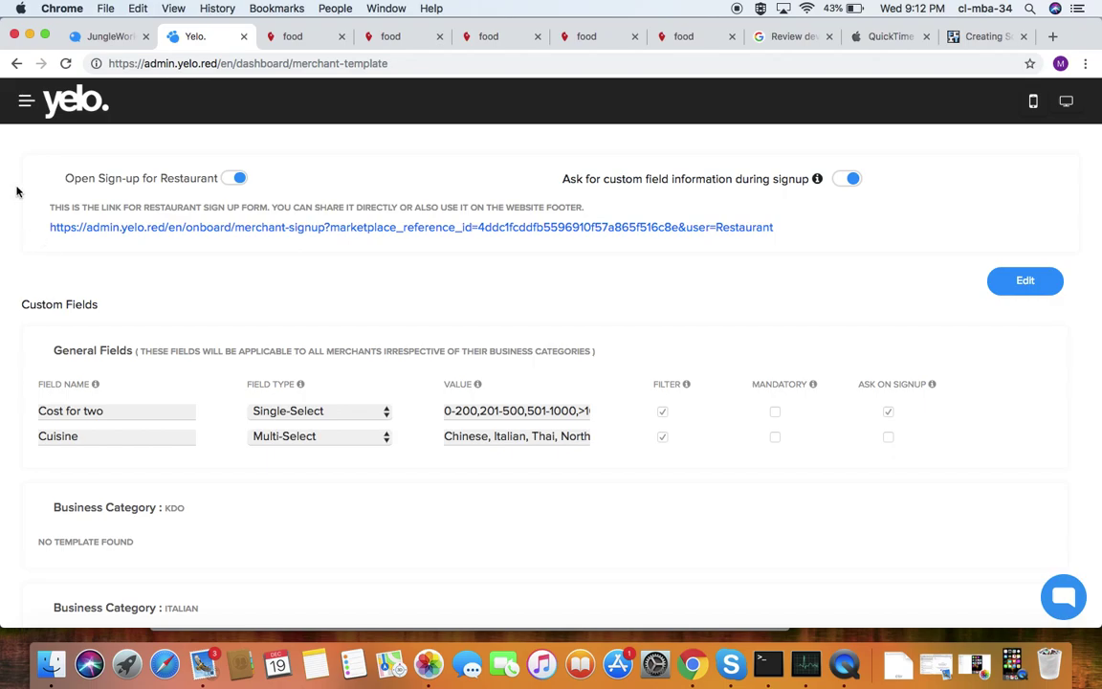
left_click(27, 102)
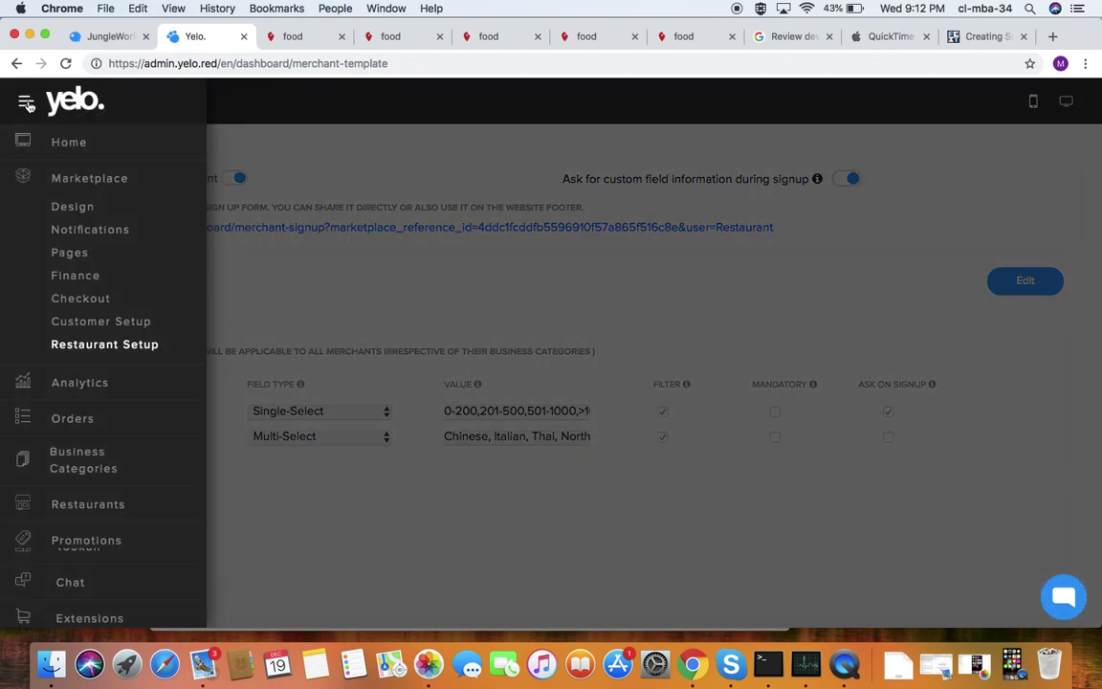
Step: View the Real Time analytics and the Orders and Revenue report, including the Monthly table options
left_click(89, 384)
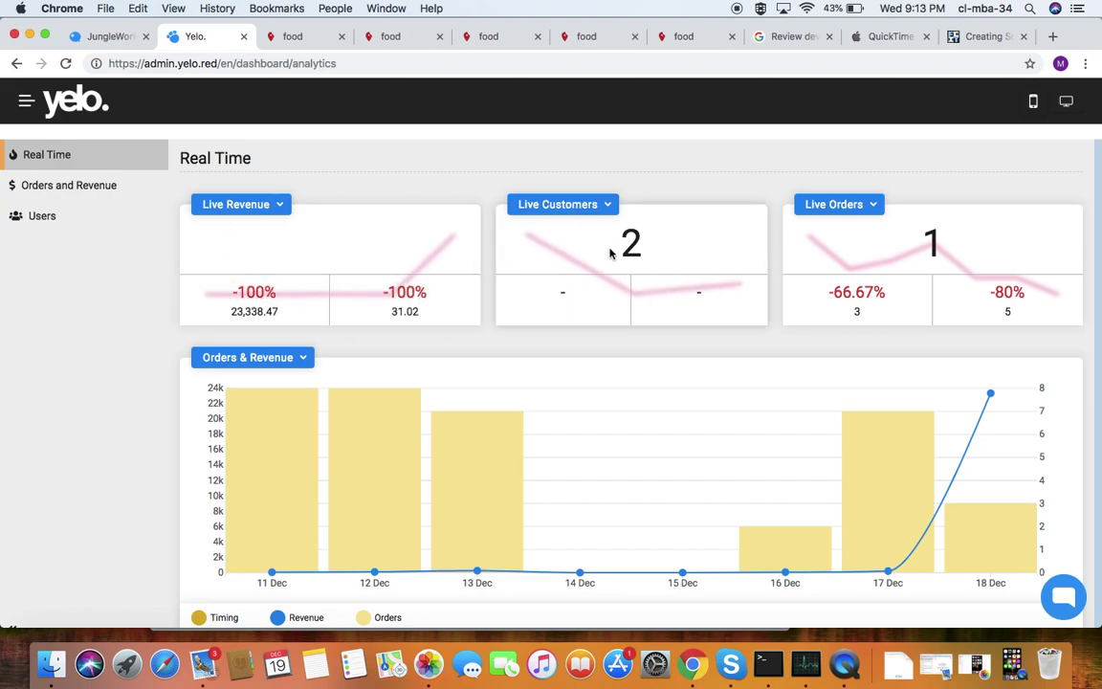
mouse_move(551, 428)
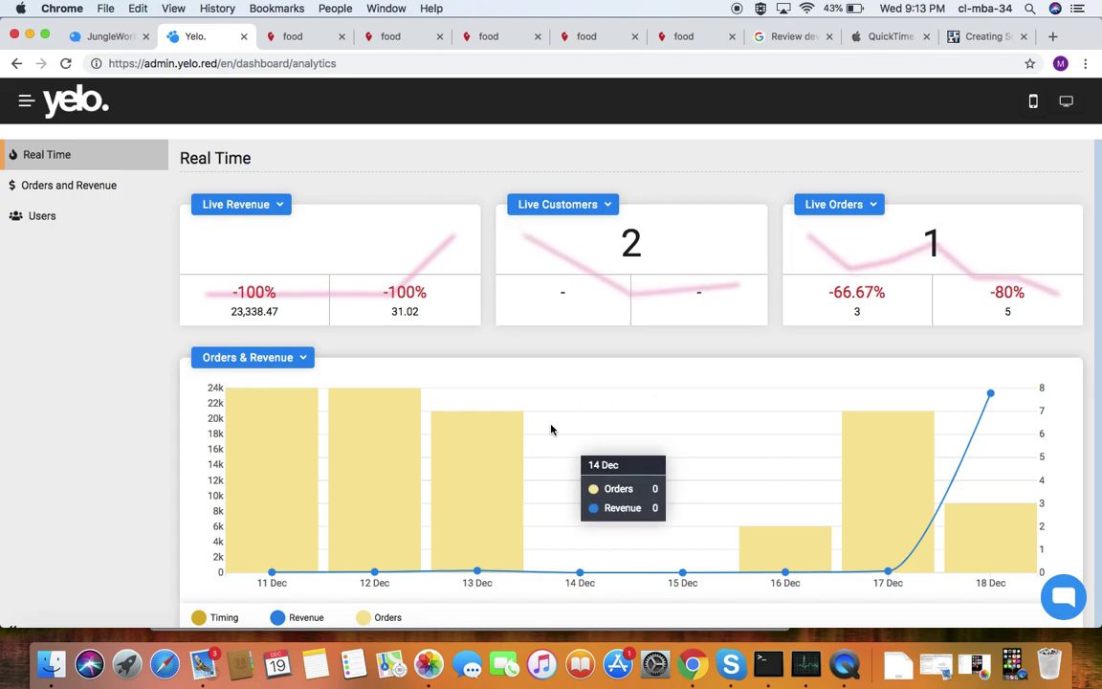
scroll(551, 428, "down", 1)
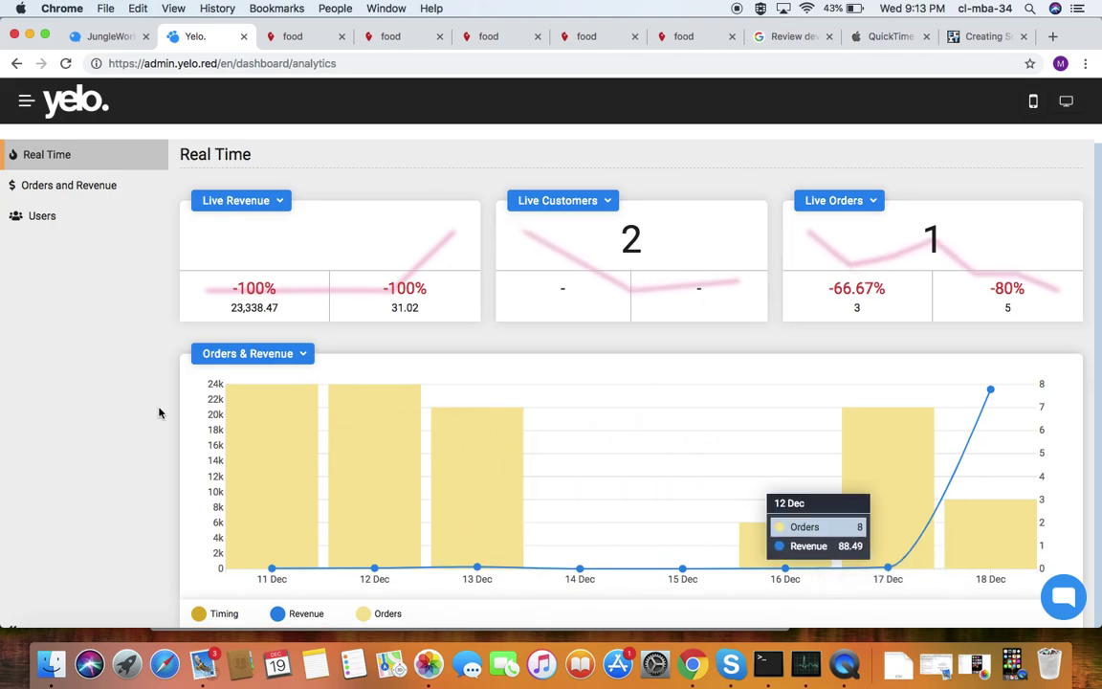
left_click(54, 185)
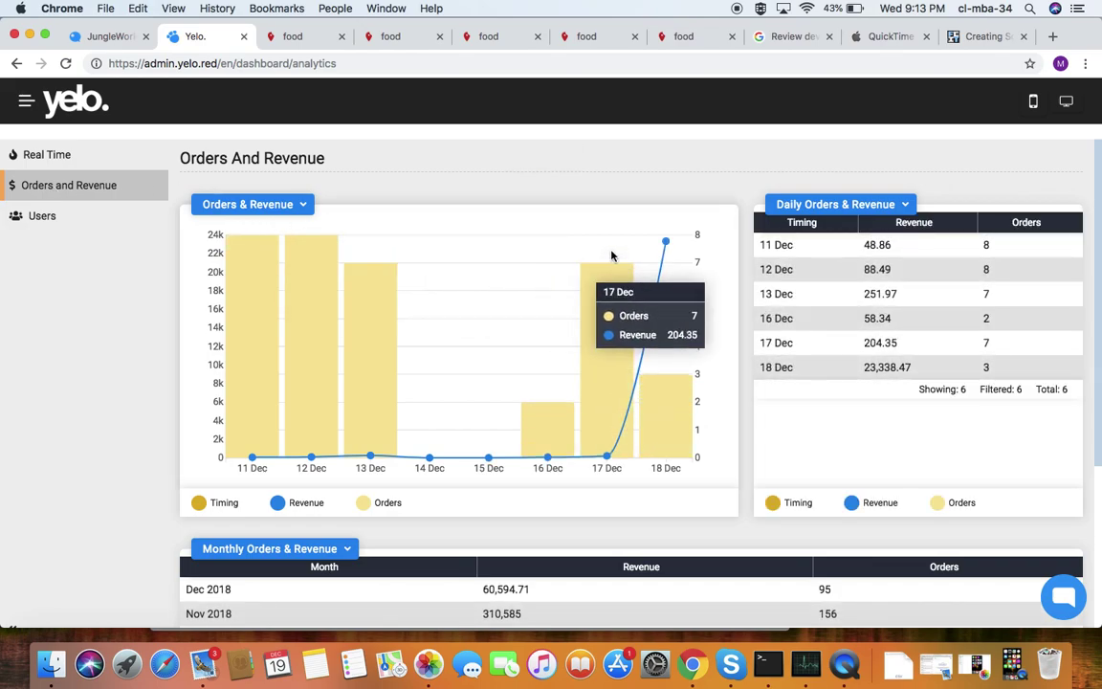
scroll(431, 442, "down", 5)
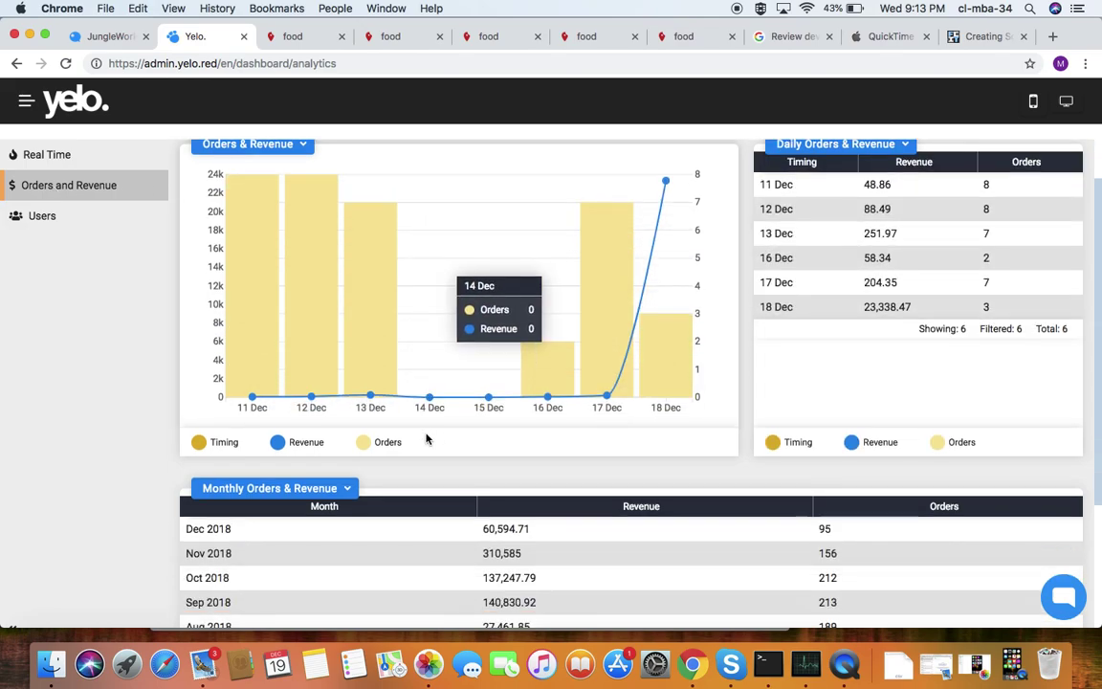
left_click(346, 278)
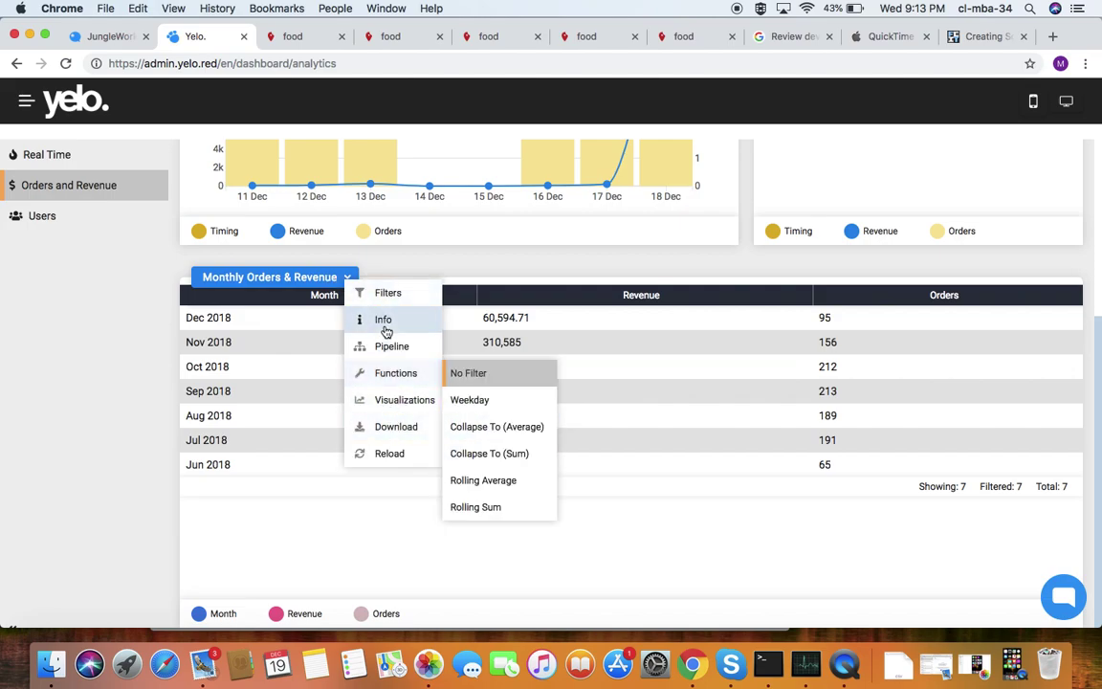
left_click(405, 541)
Step: Review the Users analytics: customer registrations since 20 Sep 2018 and merchant registrations
left_click(69, 218)
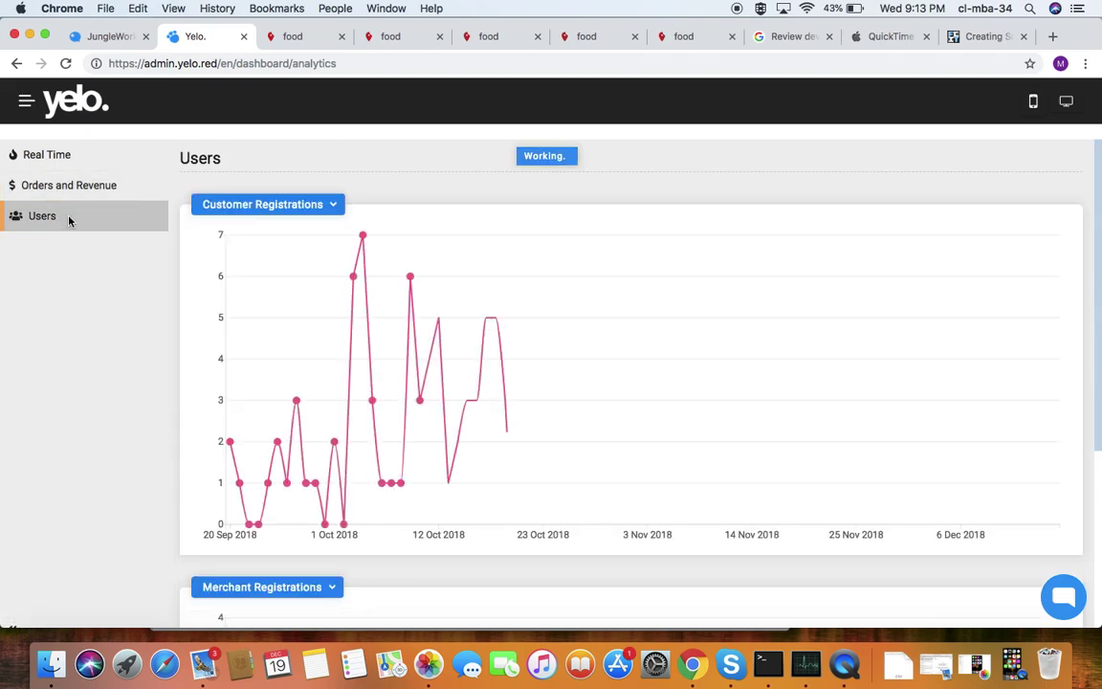
mouse_move(352, 279)
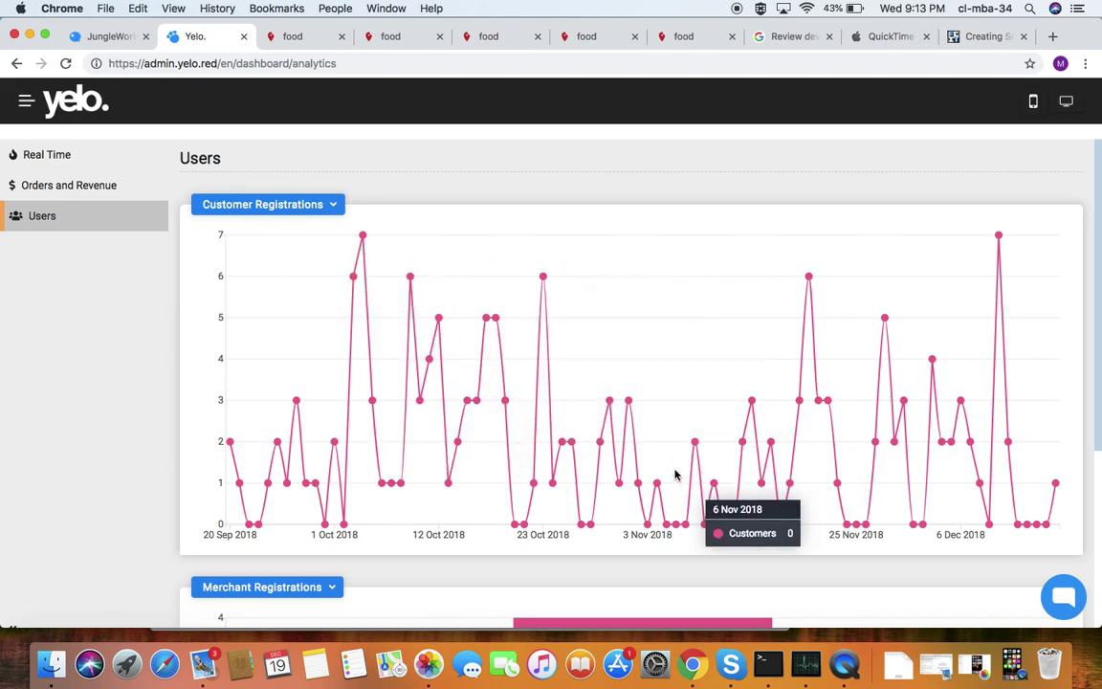
scroll(676, 474, "down", 5)
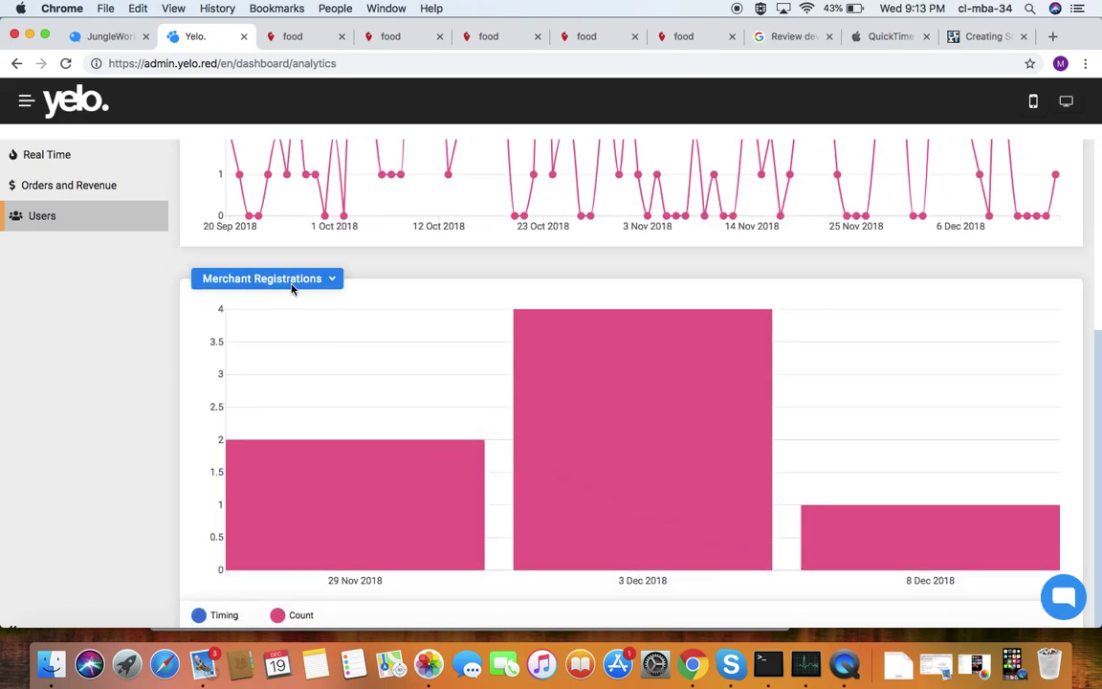
mouse_move(656, 534)
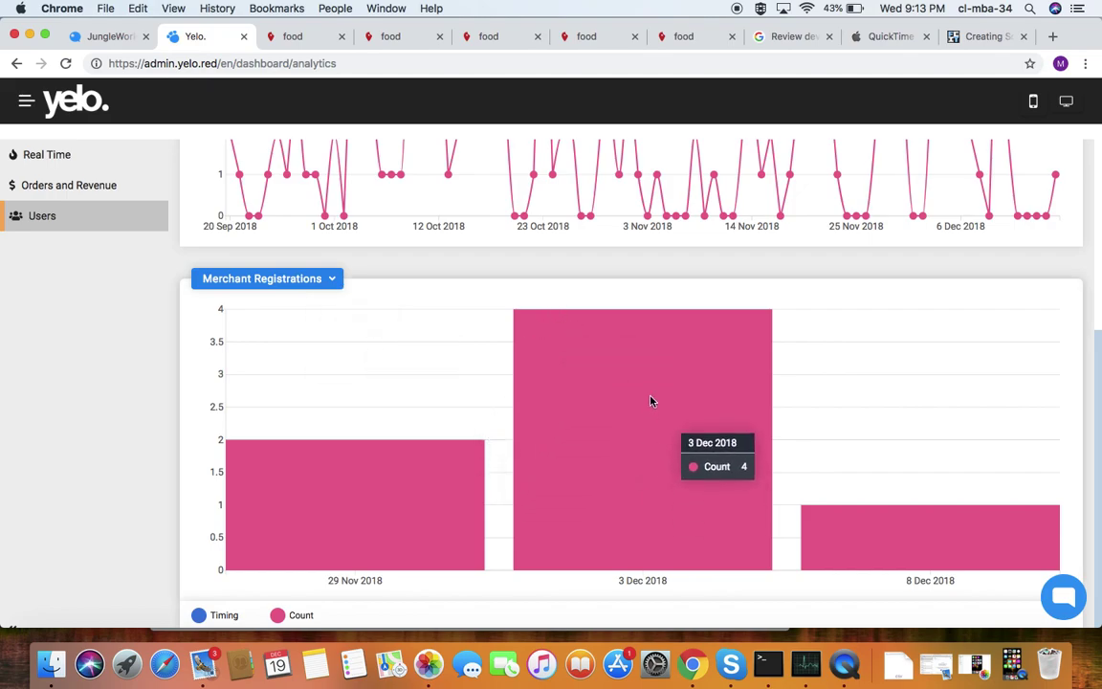
scroll(651, 401, "up", 5)
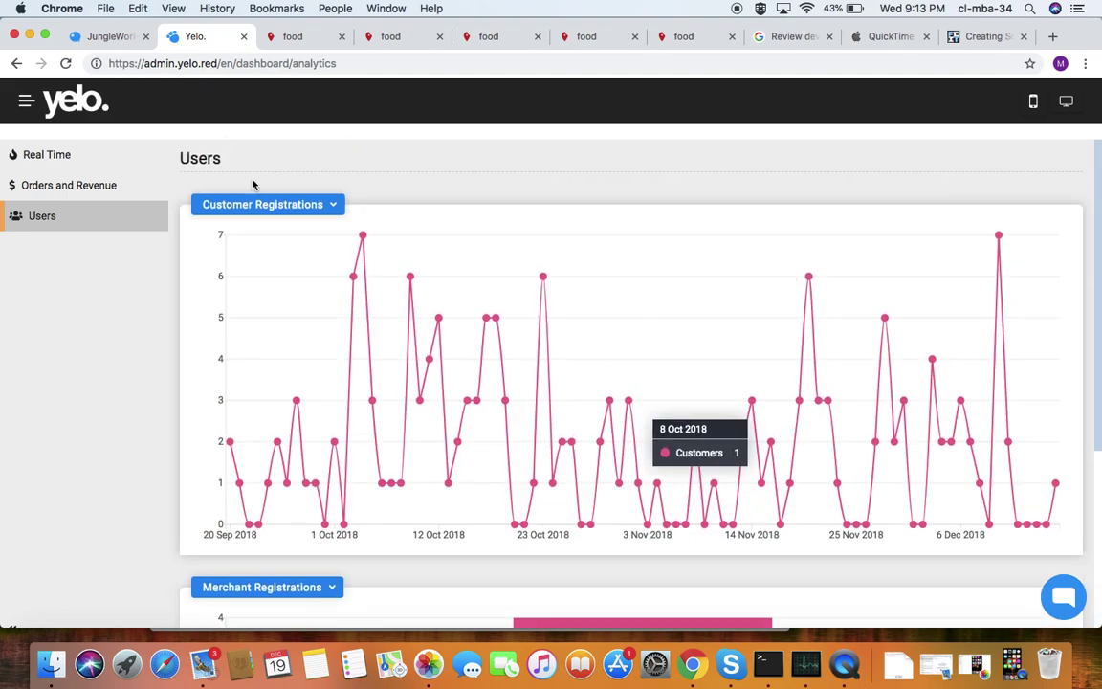
Step: Scroll through the Orders page's Pending (753), Dispatched and Completed tables, then back to the top
left_click(27, 102)
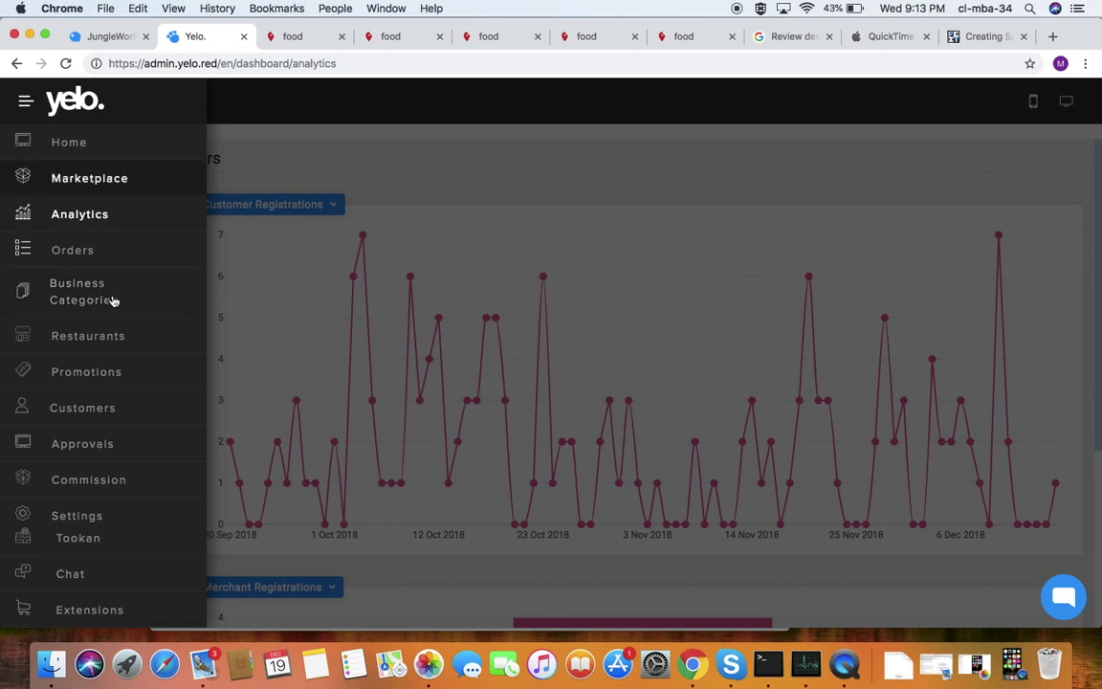
scroll(117, 342, "down", 1)
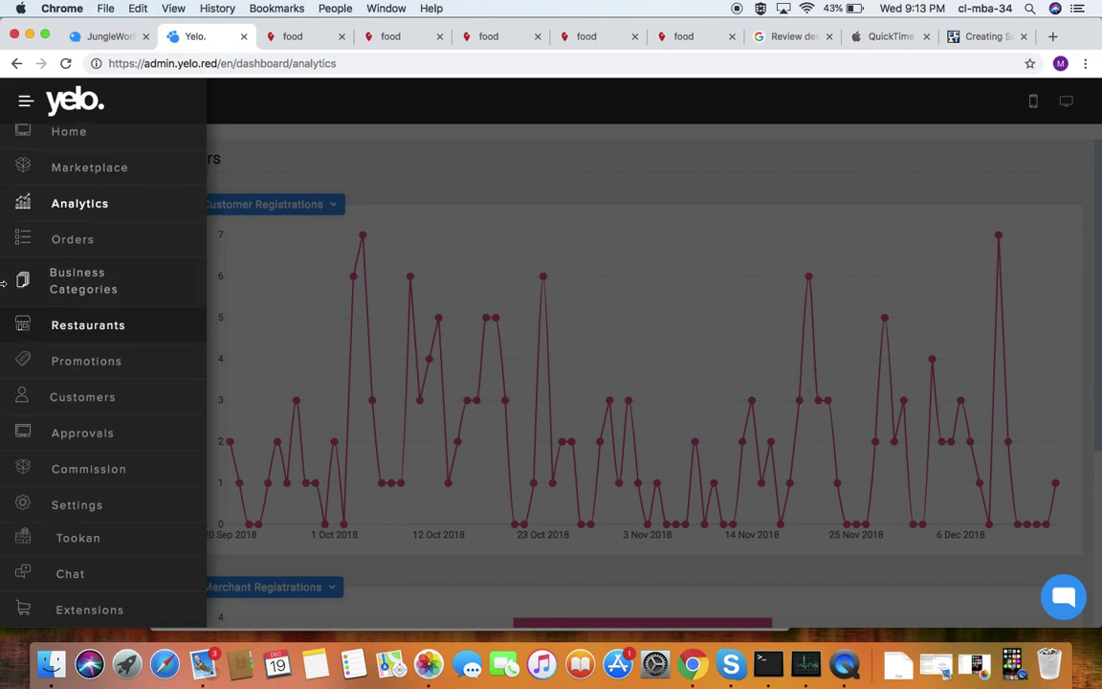
left_click(62, 249)
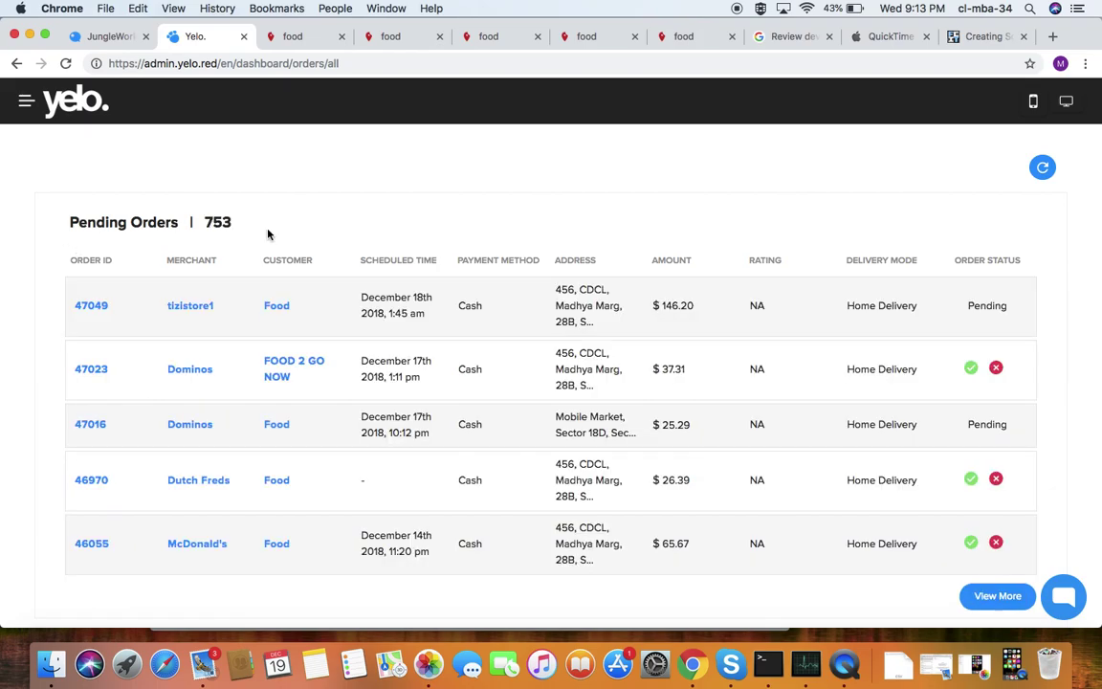
scroll(268, 234, "down", 10)
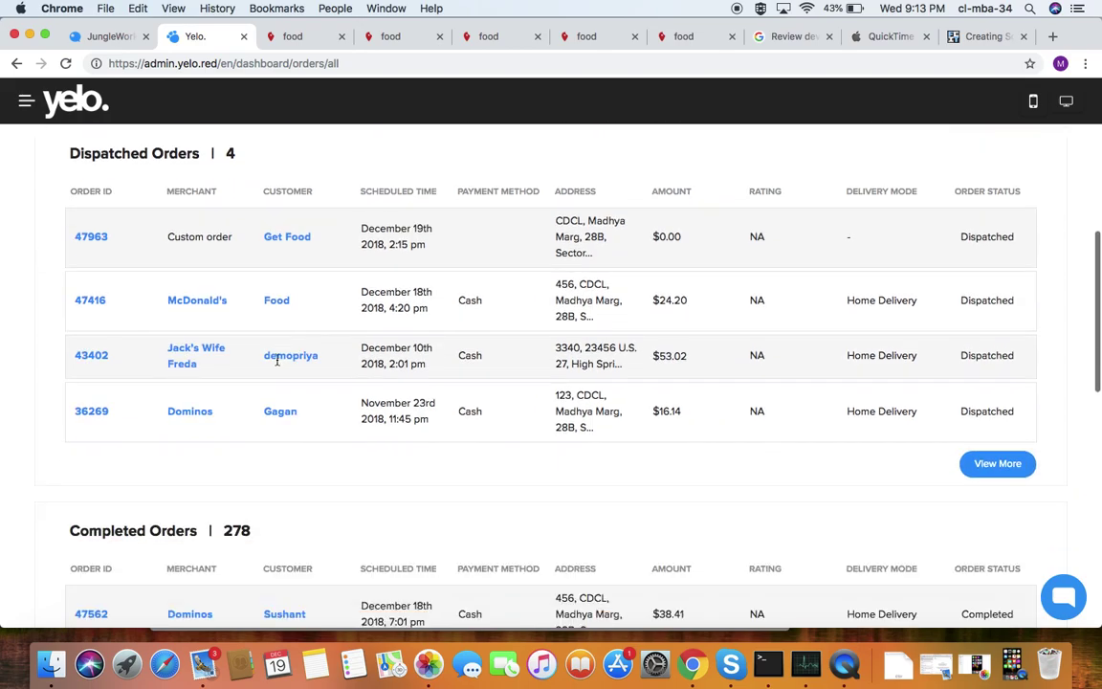
scroll(273, 368, "down", 1)
scroll(150, 498, "down", 4)
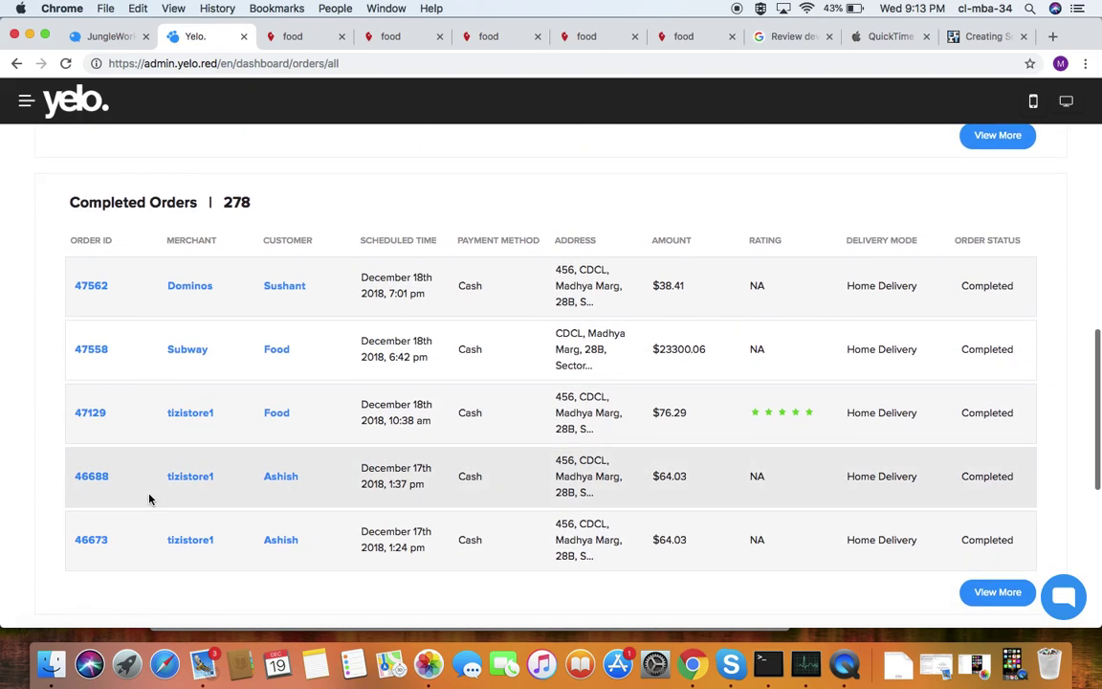
scroll(149, 496, "down", 2)
scroll(443, 463, "up", 15)
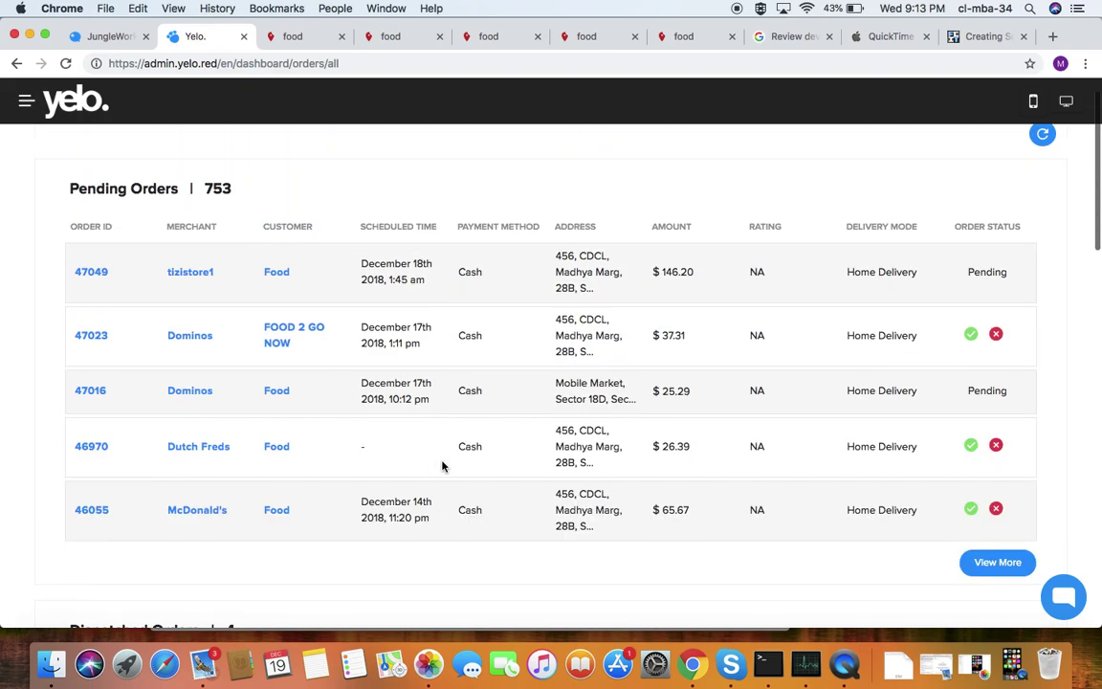
scroll(444, 466, "up", 2)
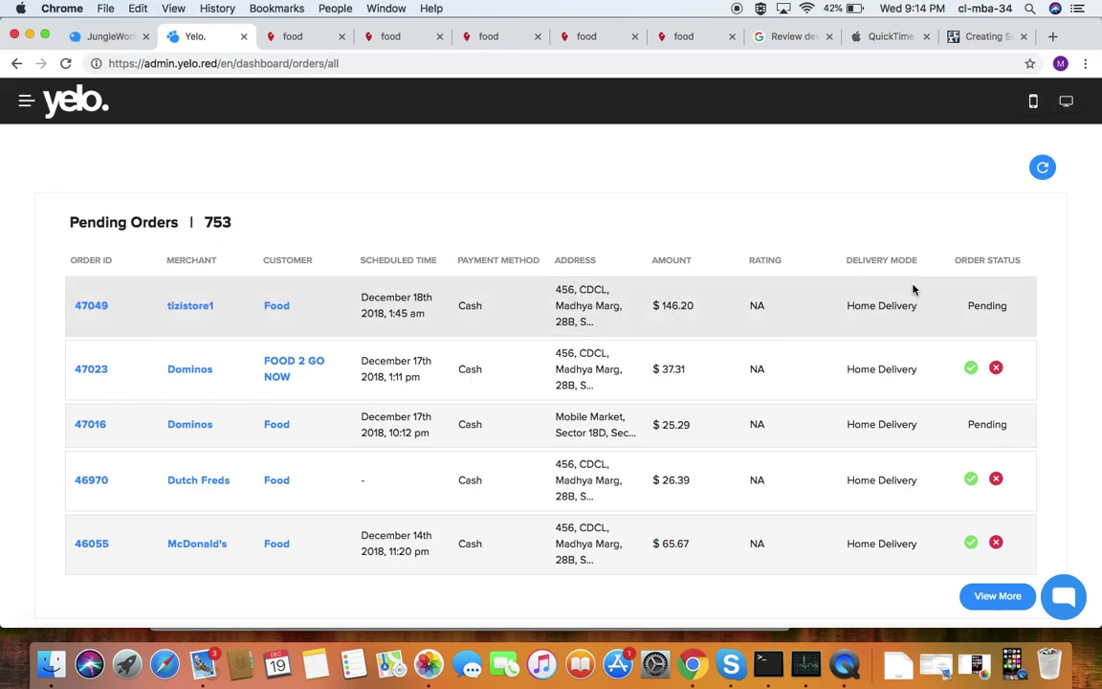
scroll(258, 363, "down", 8)
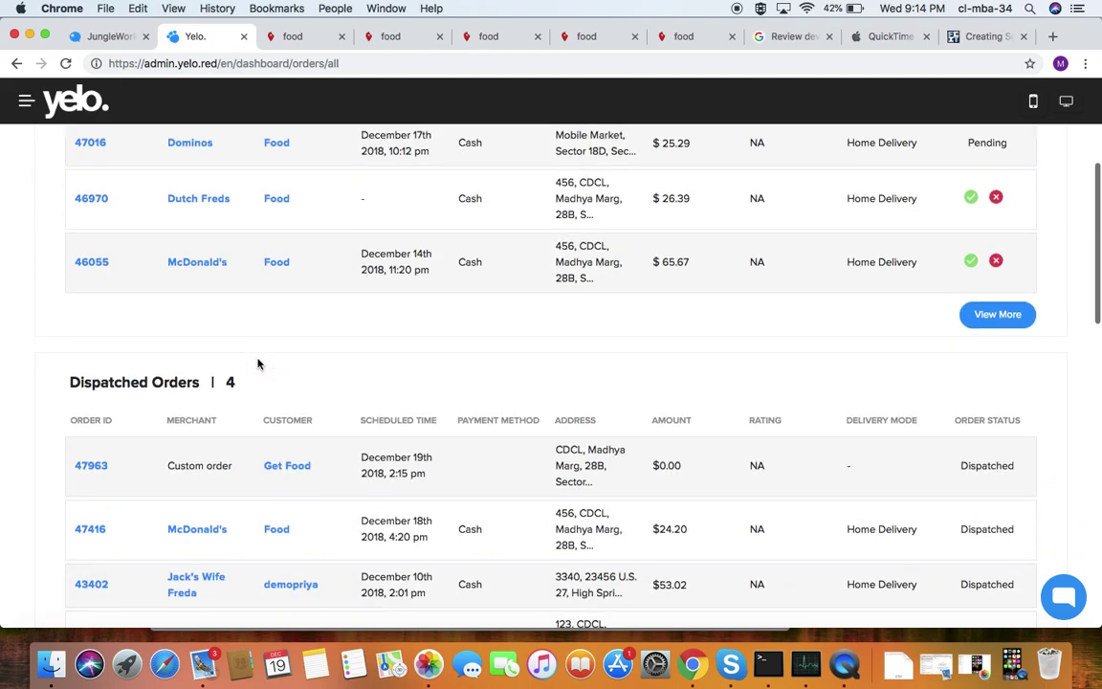
scroll(258, 364, "up", 8)
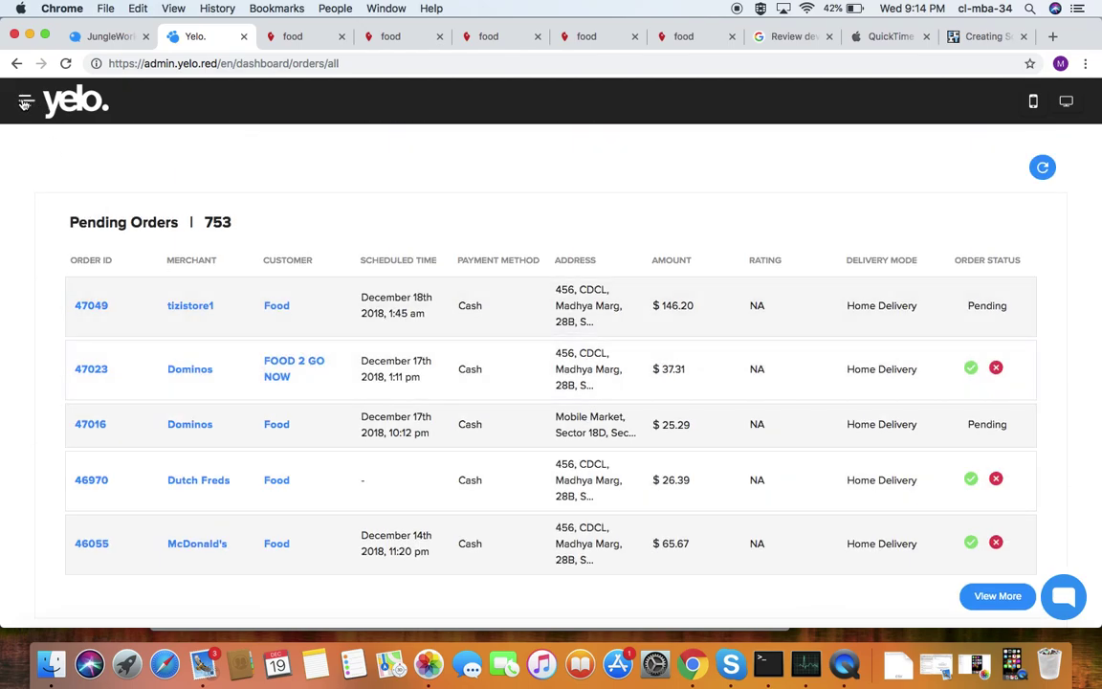
left_click(26, 100)
Step: In Business Categories, start adding a new category and cancel without saving
left_click(77, 277)
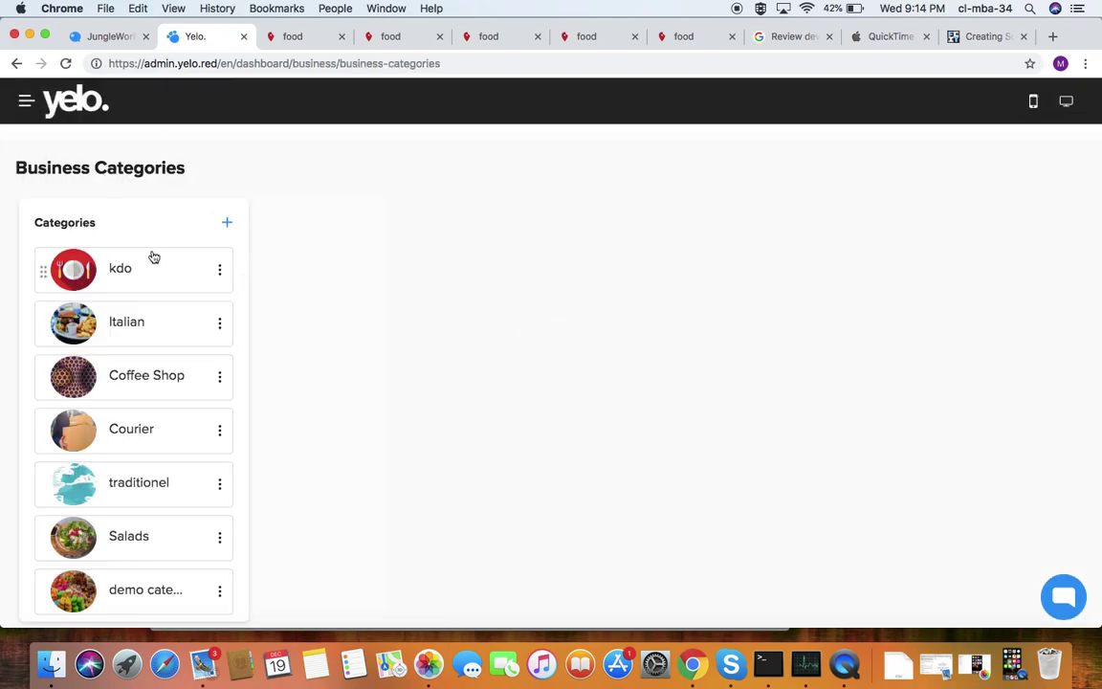
left_click(215, 275)
left_click(227, 223)
left_click(227, 223)
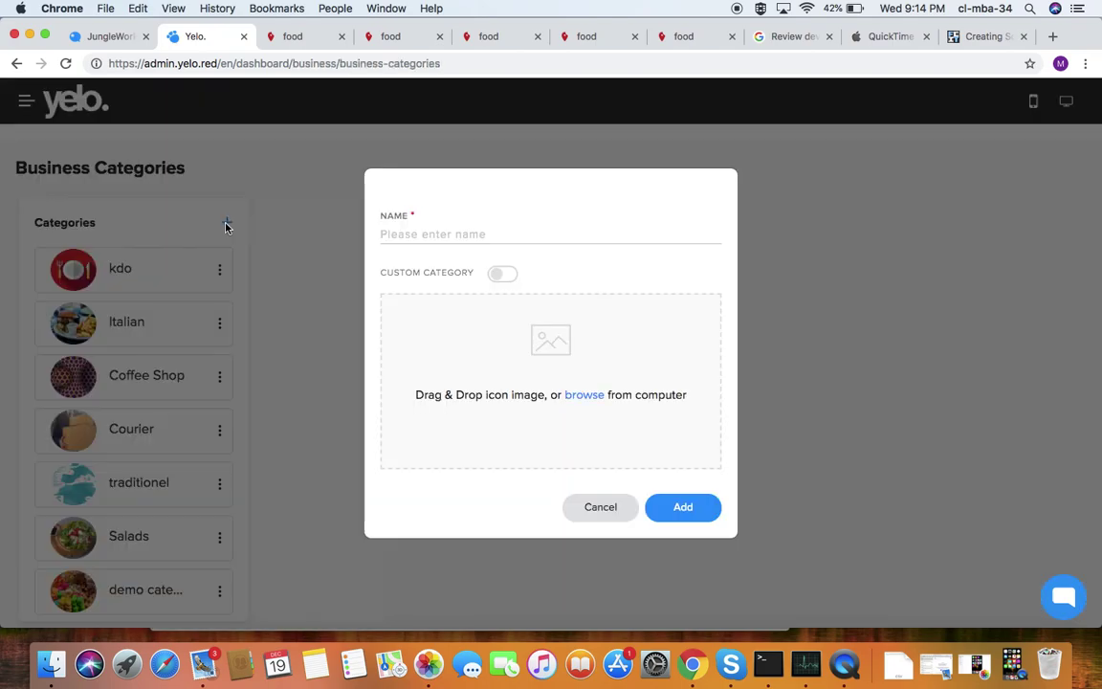
left_click(599, 507)
left_click(220, 272)
left_click(147, 364)
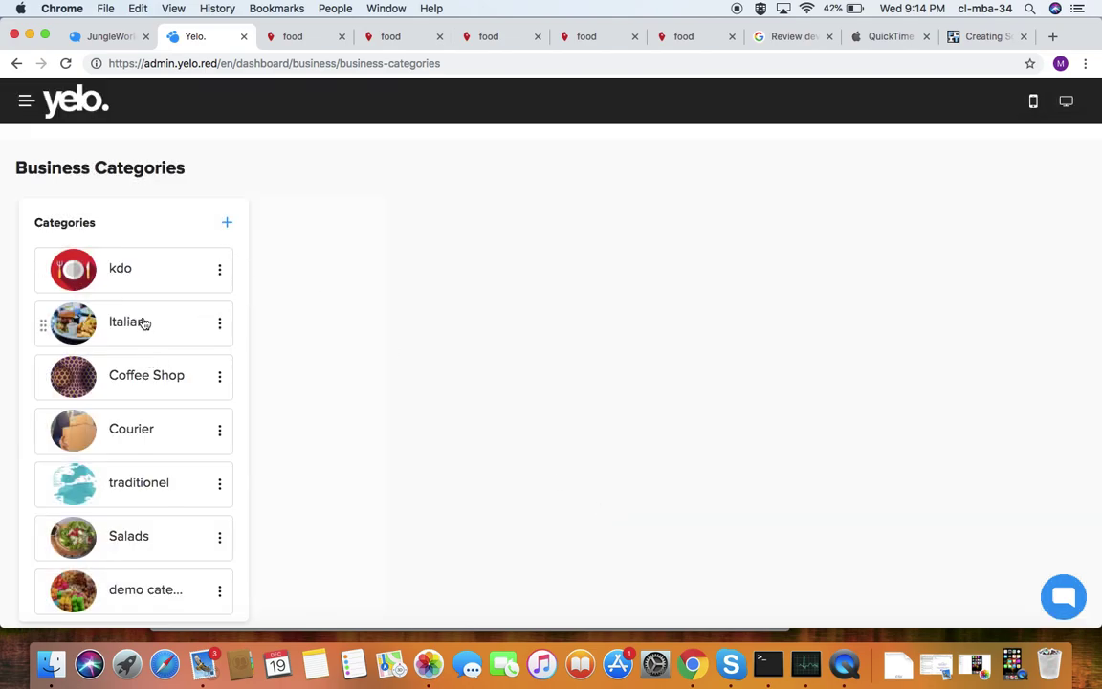
Step: Open the Italian category's edit form, close it unchanged, and go to the Restaurants list
left_click(219, 322)
left_click(205, 358)
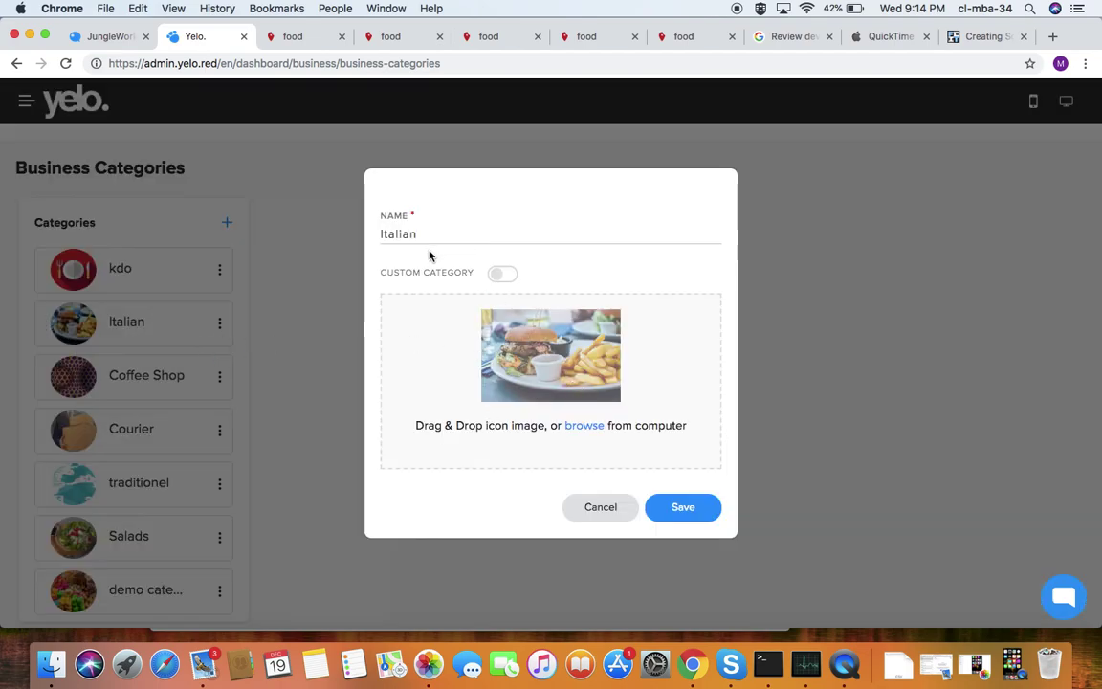
left_click(582, 505)
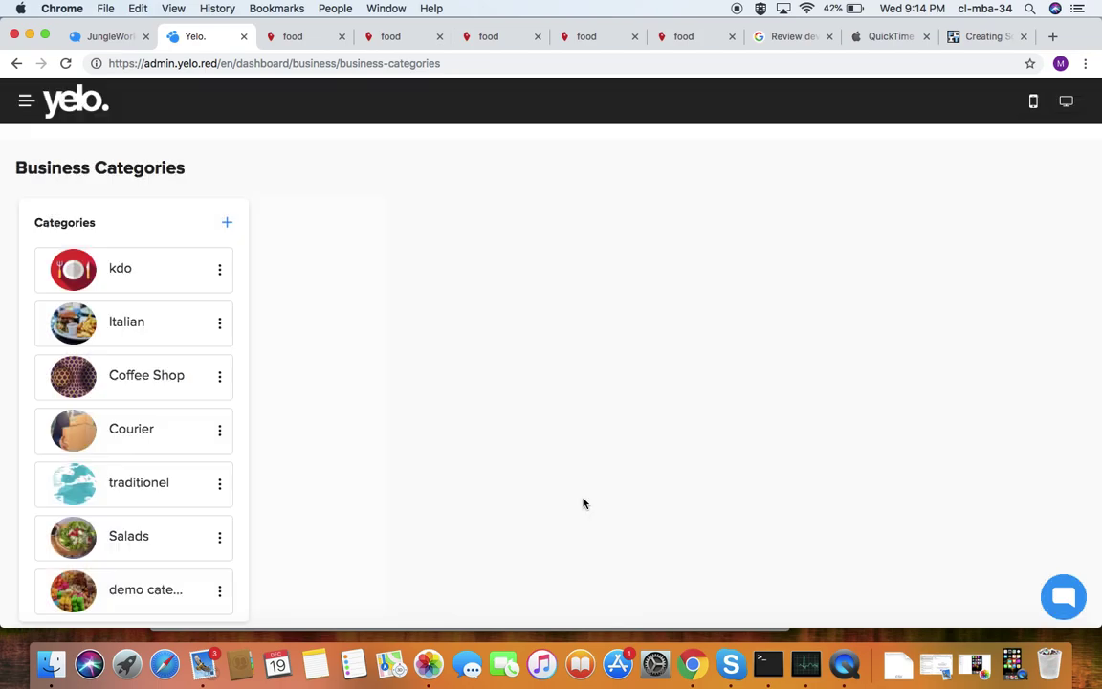
left_click(26, 100)
left_click(105, 326)
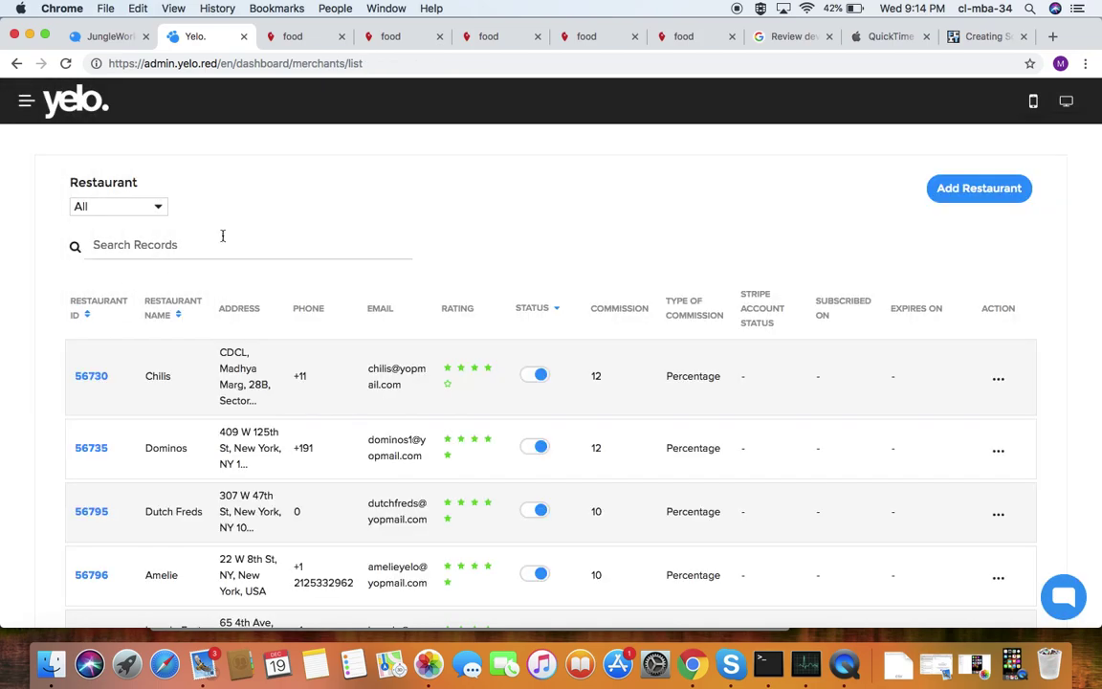
Step: Switch off the Chilis restaurant's status
scroll(342, 295, "down", 3)
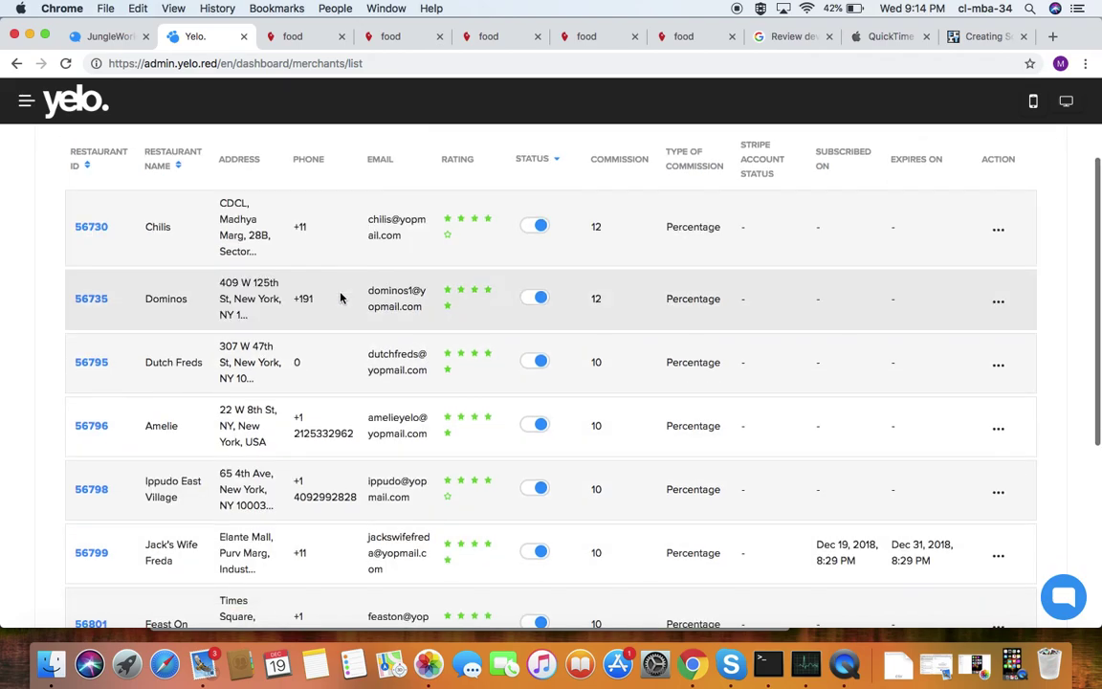
scroll(341, 297, "up", 3)
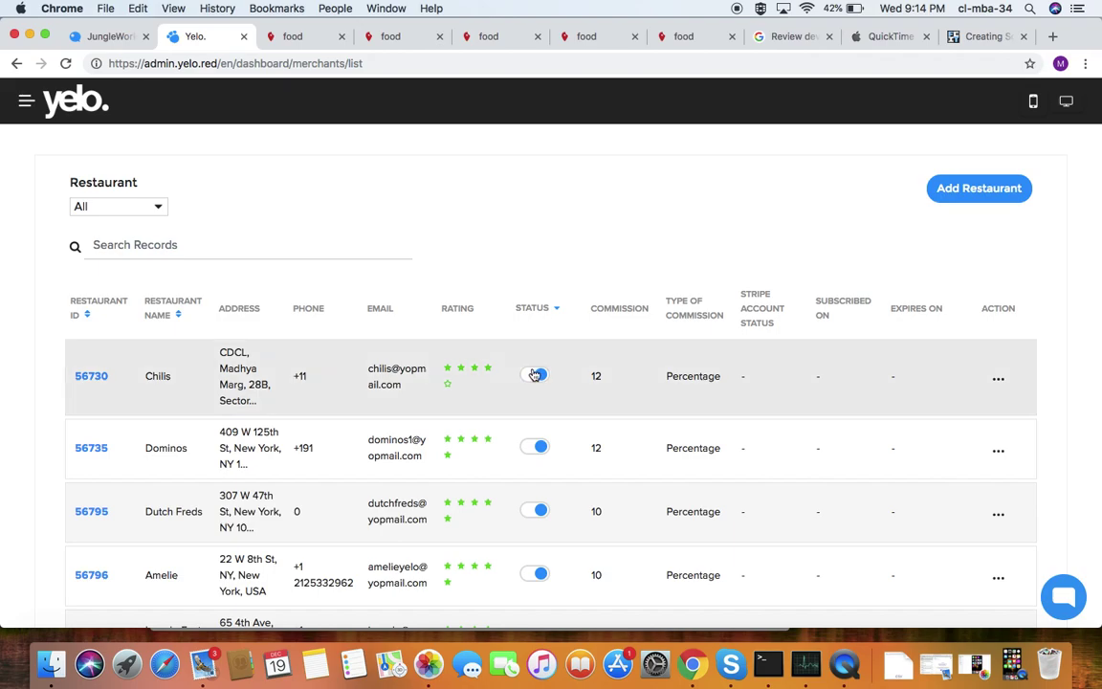
left_click(535, 375)
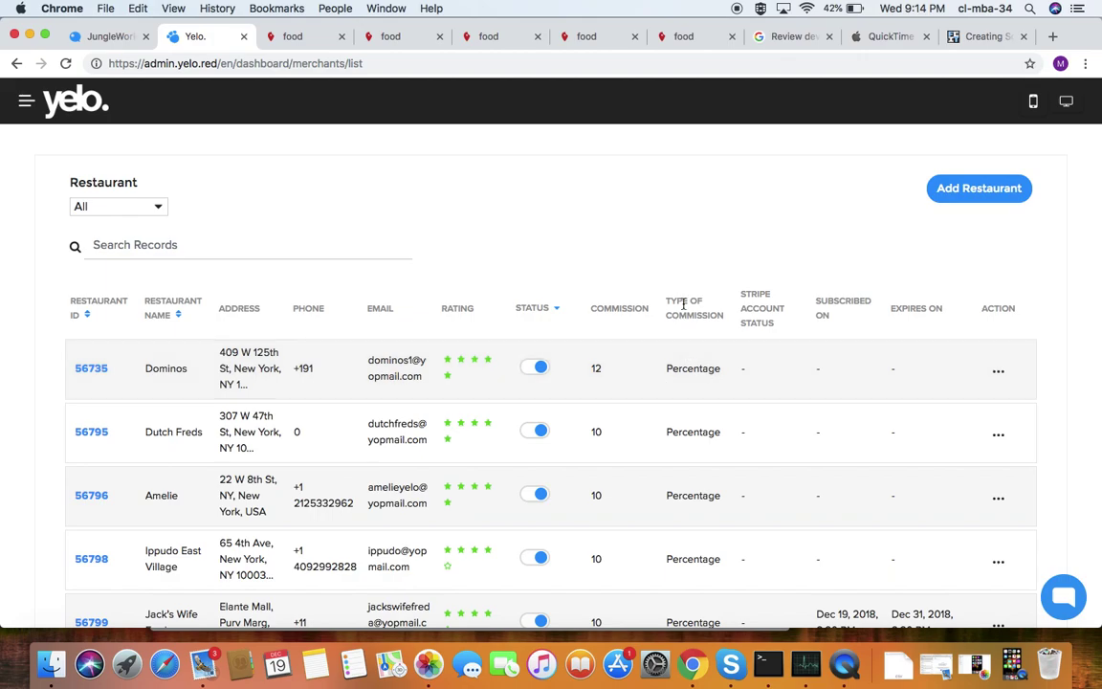
Step: Look at the Dominos actions menu and the Add Restaurant form, then return to the list without adding
left_click(999, 370)
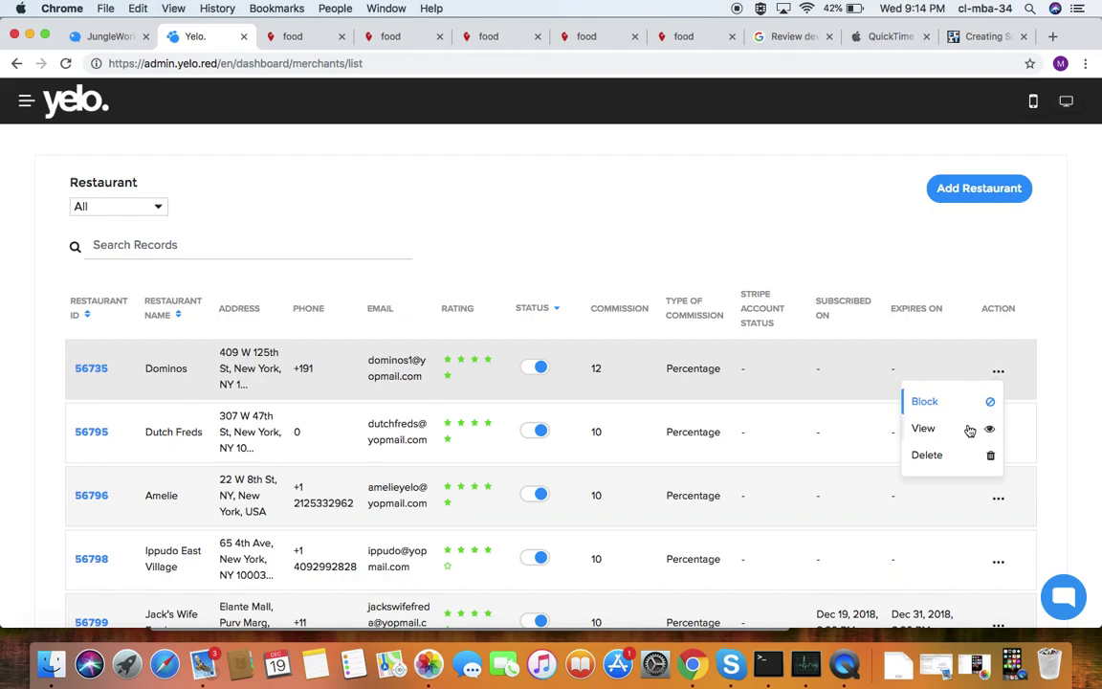
left_click(969, 279)
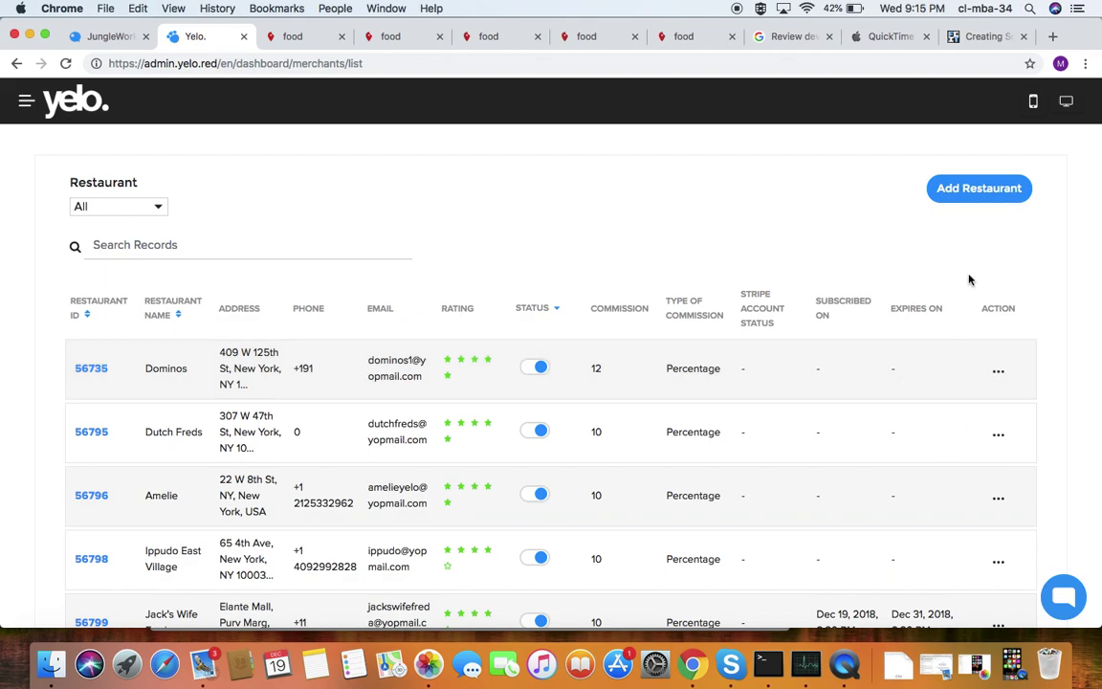
left_click(966, 191)
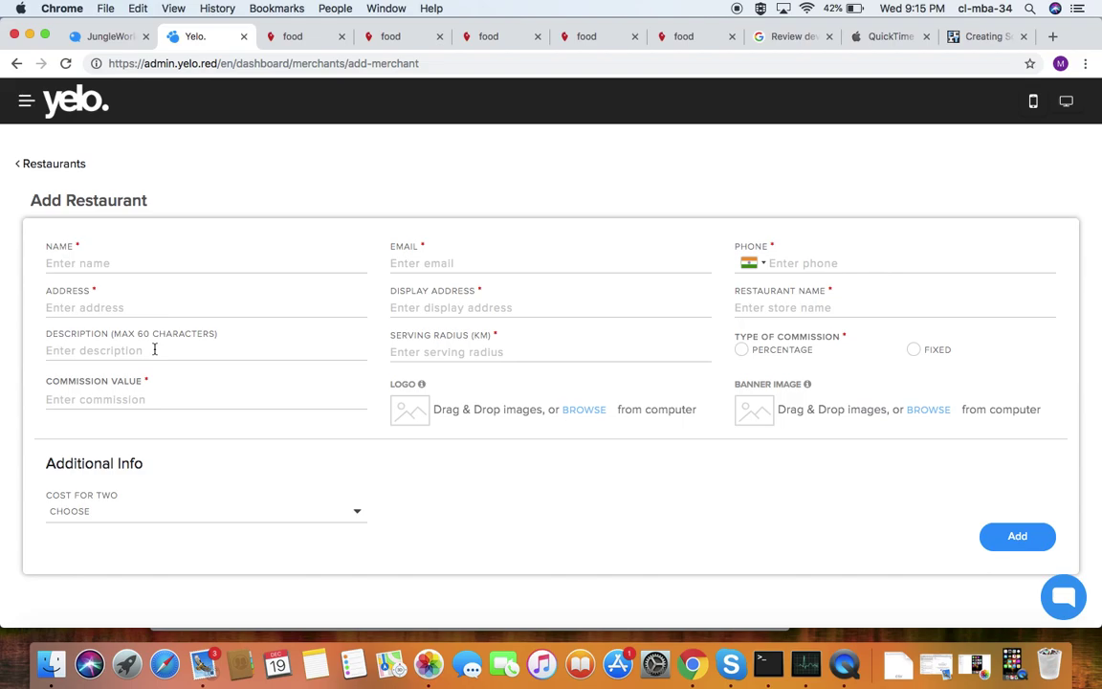
left_click(29, 165)
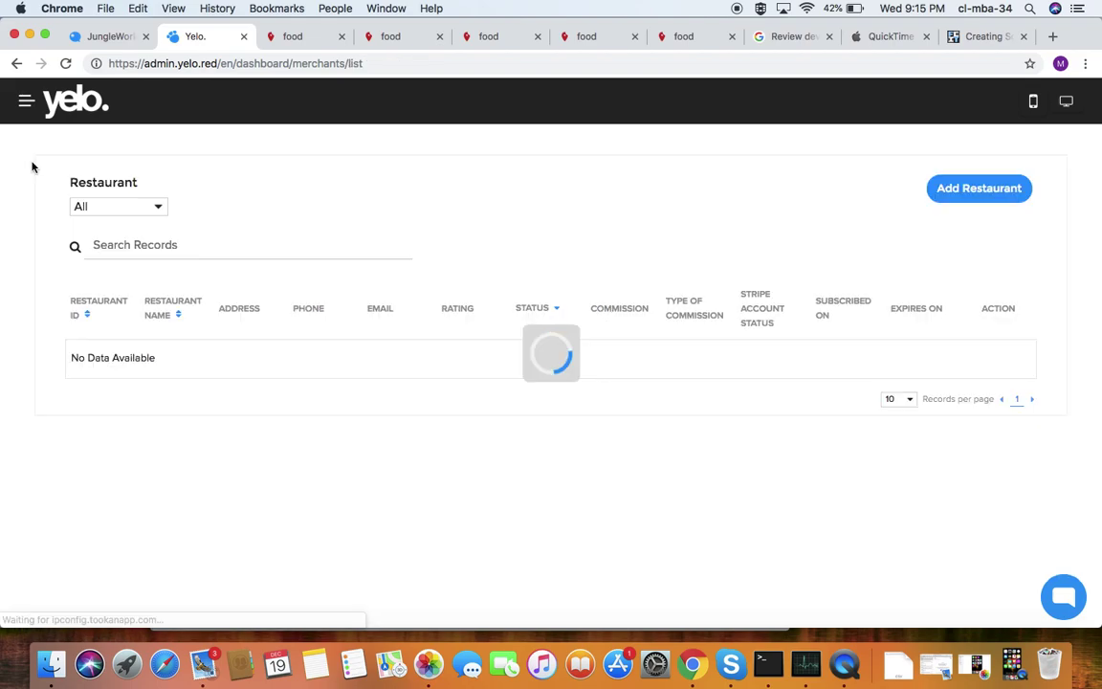
Step: Browse Promotions: 10% referrer and referee discounts, codes like blackfriday and CyberMonday, and promotion 1715's actions
left_click(27, 103)
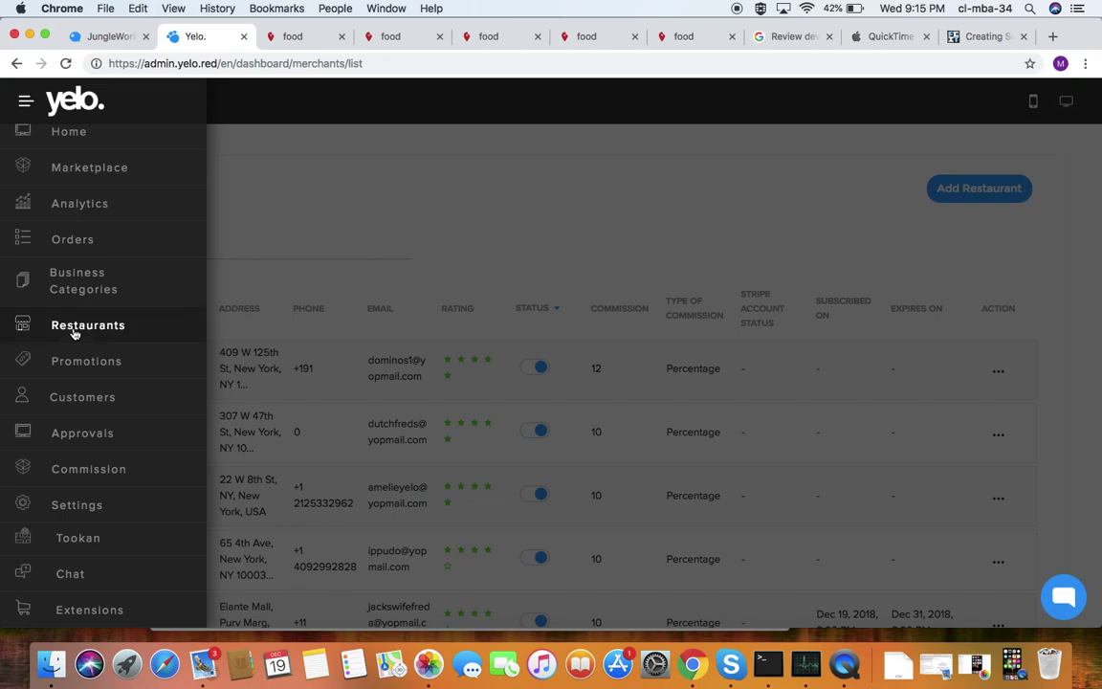
left_click(76, 358)
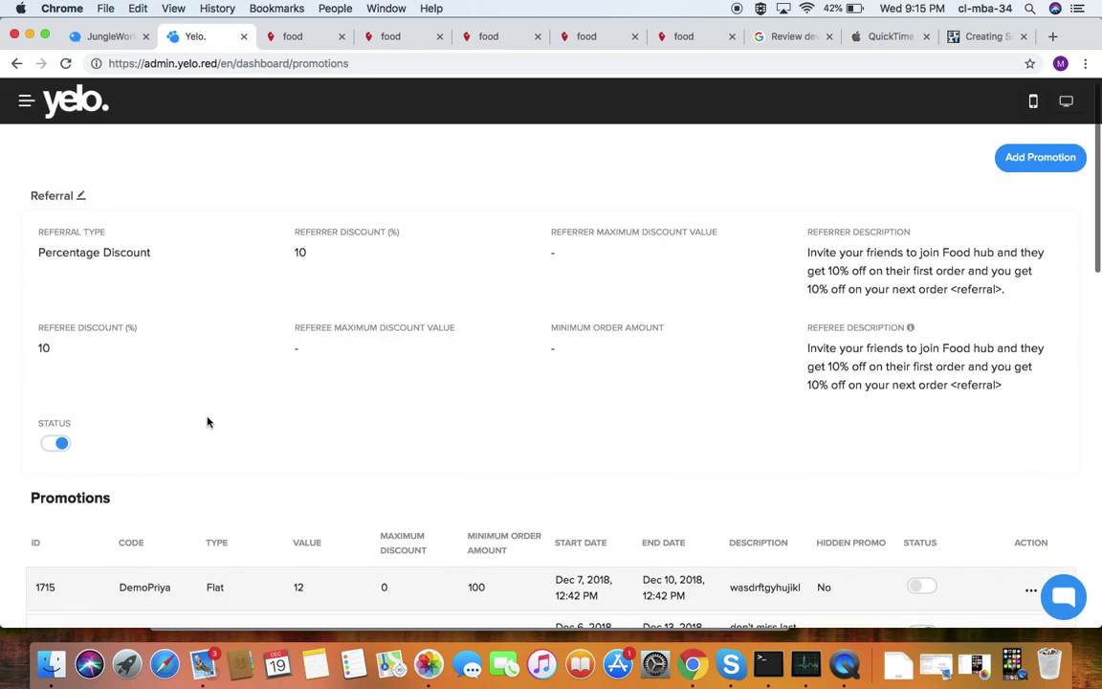
scroll(208, 421, "down", 3)
scroll(207, 421, "down", 2)
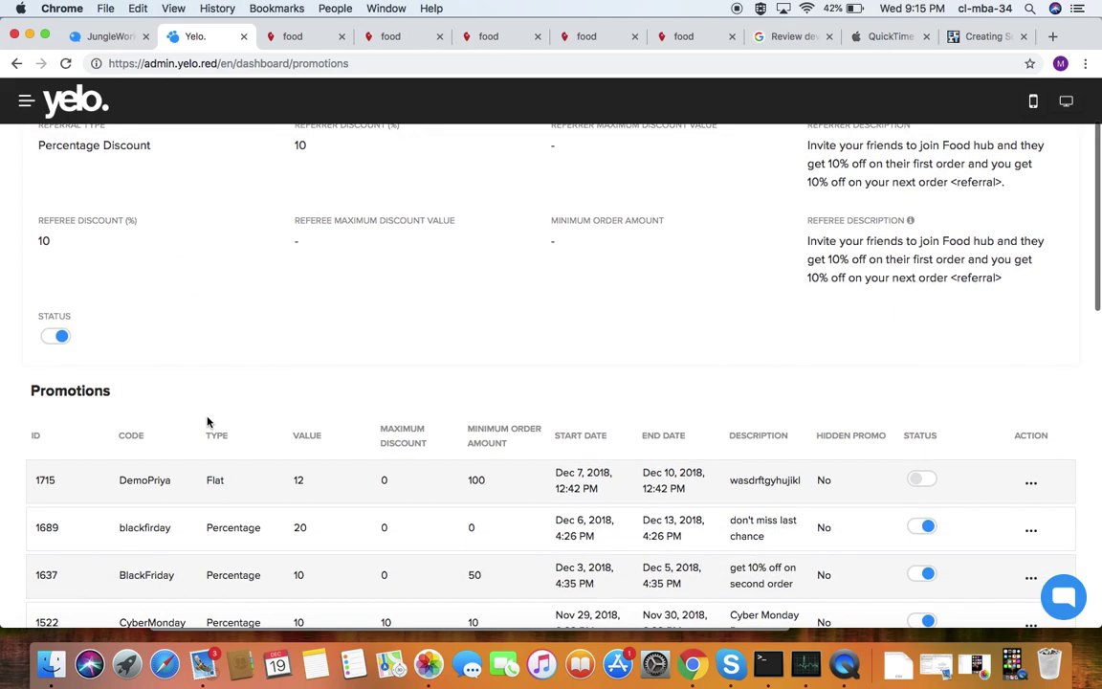
scroll(207, 422, "down", 2)
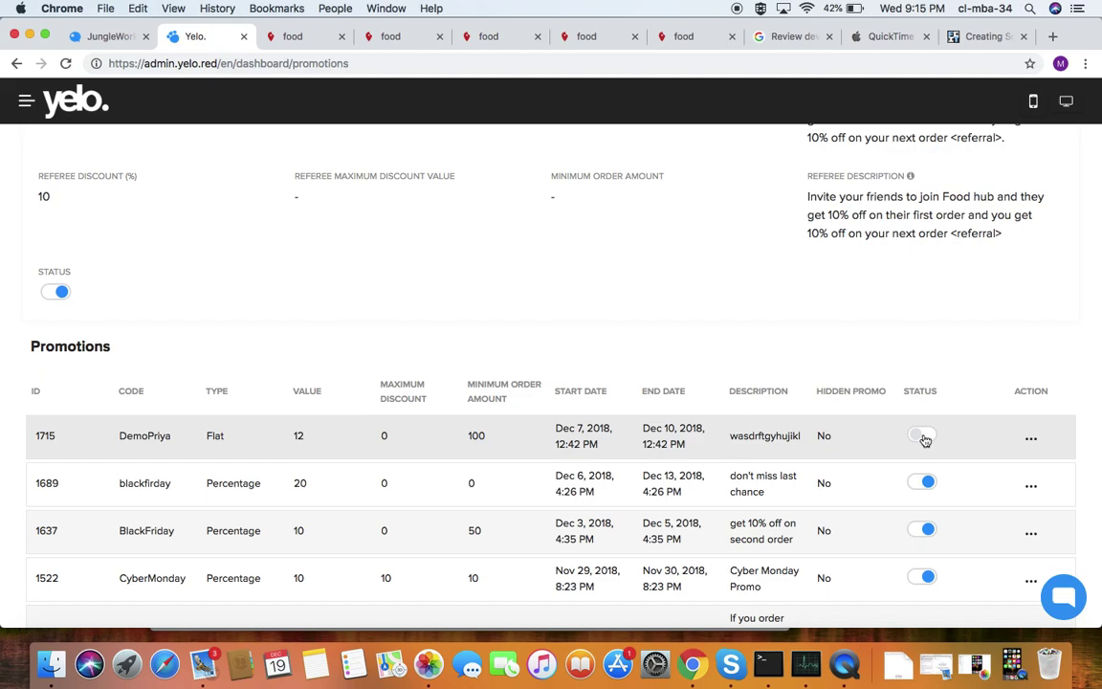
left_click(1031, 439)
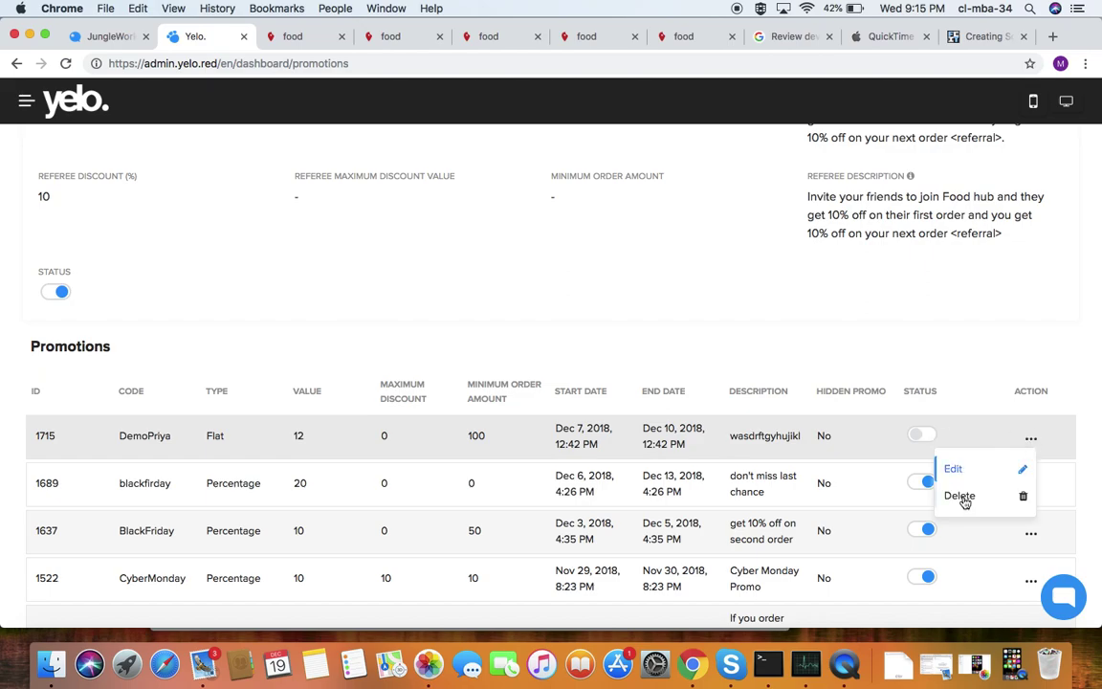
left_click(926, 370)
scroll(925, 368, "up", 3)
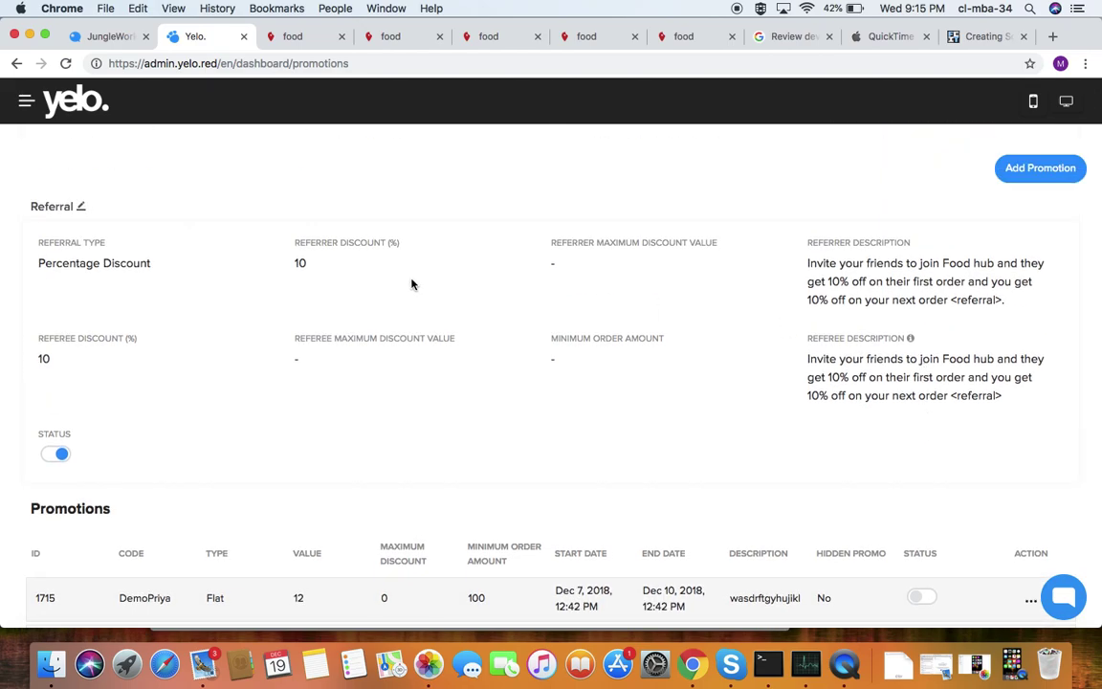
left_click(1008, 171)
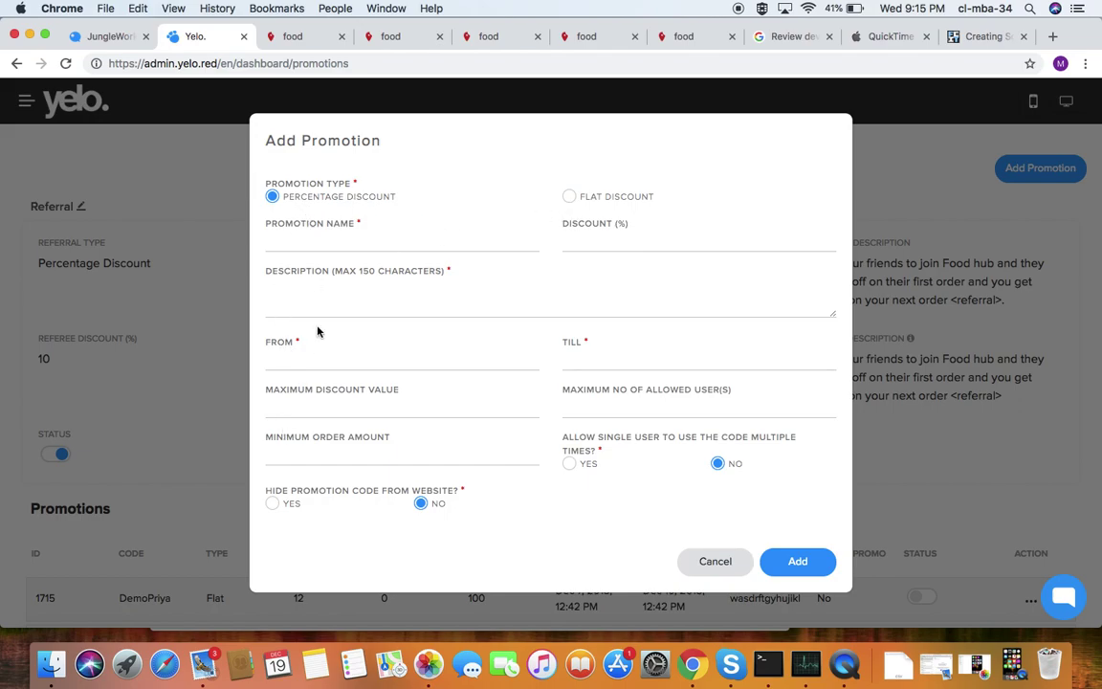
left_click(715, 563)
Step: View the first customer's details (0 loyalty points) from the Customers list, then return to the list
left_click(26, 100)
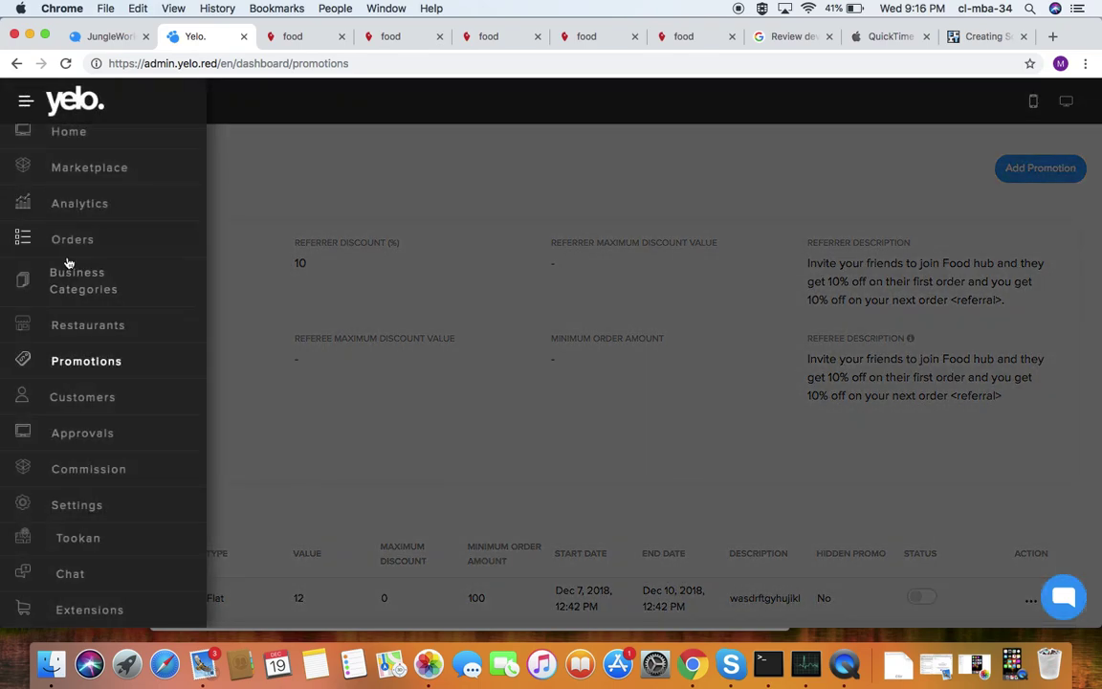
left_click(91, 396)
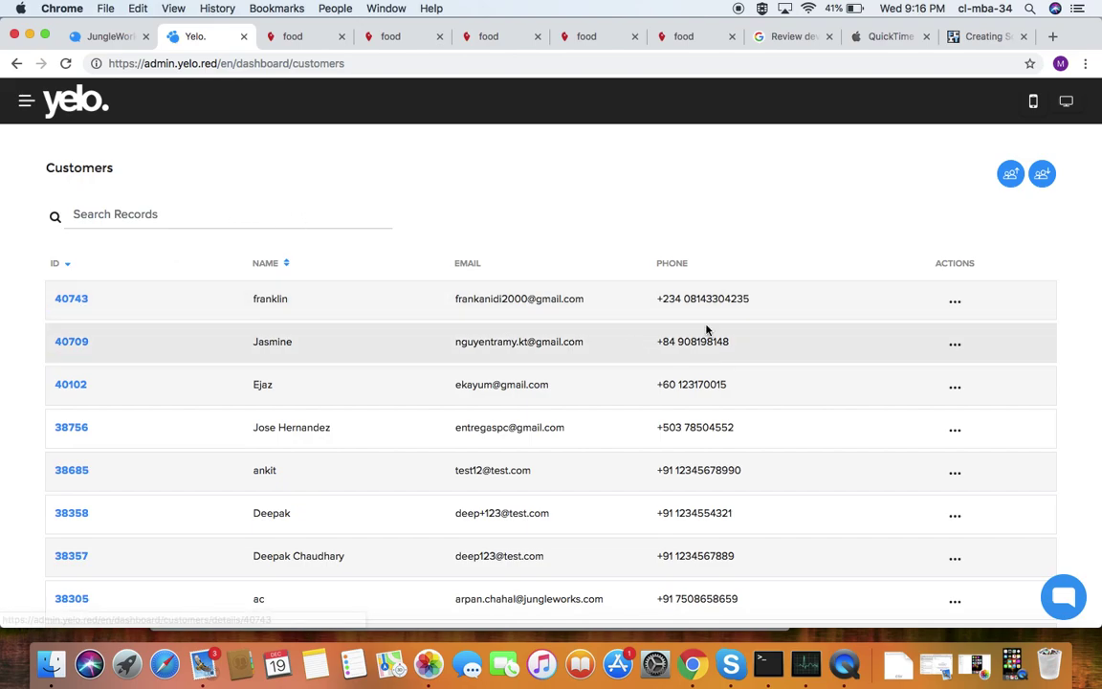
left_click(955, 302)
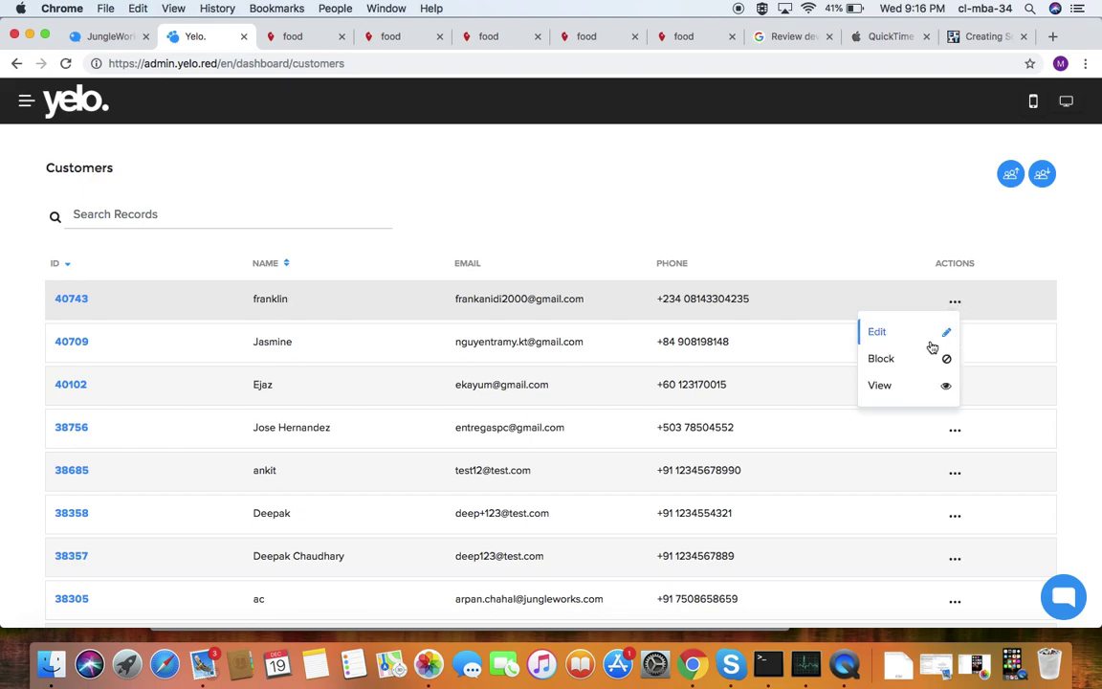
left_click(348, 366)
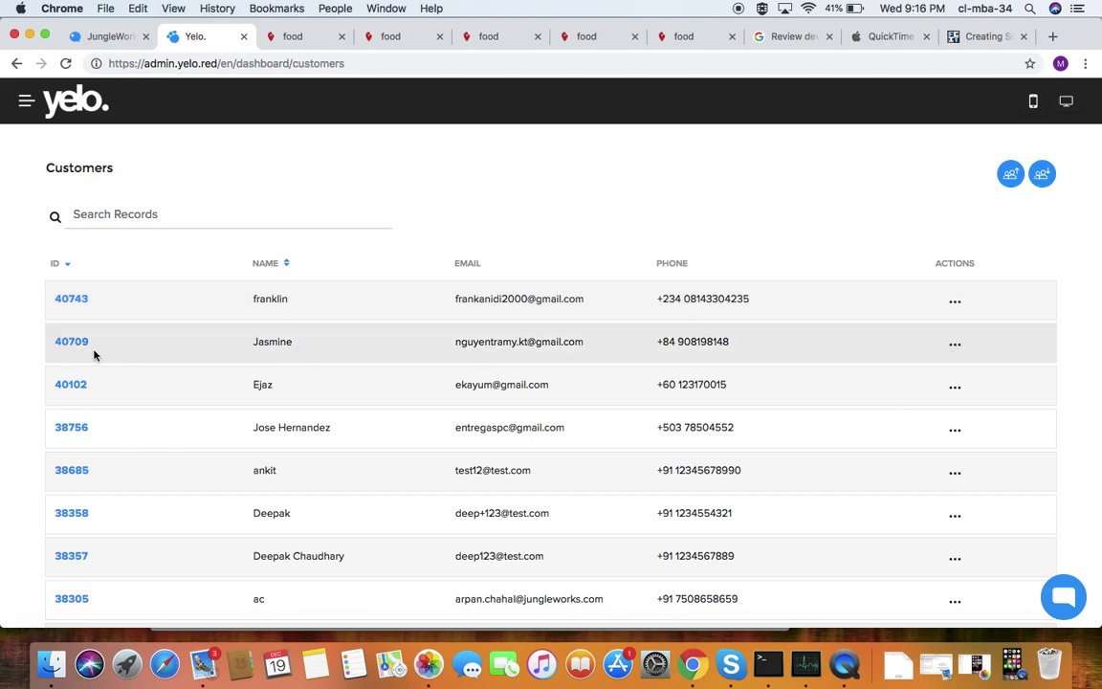
left_click(68, 300)
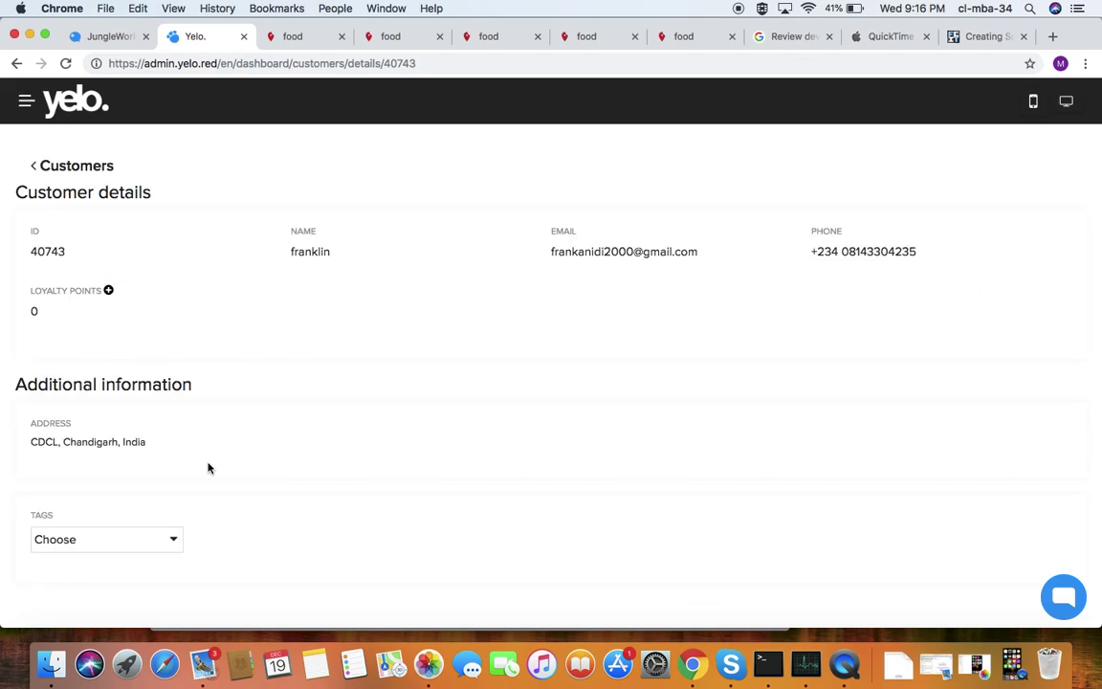
left_click(48, 166)
left_click(26, 100)
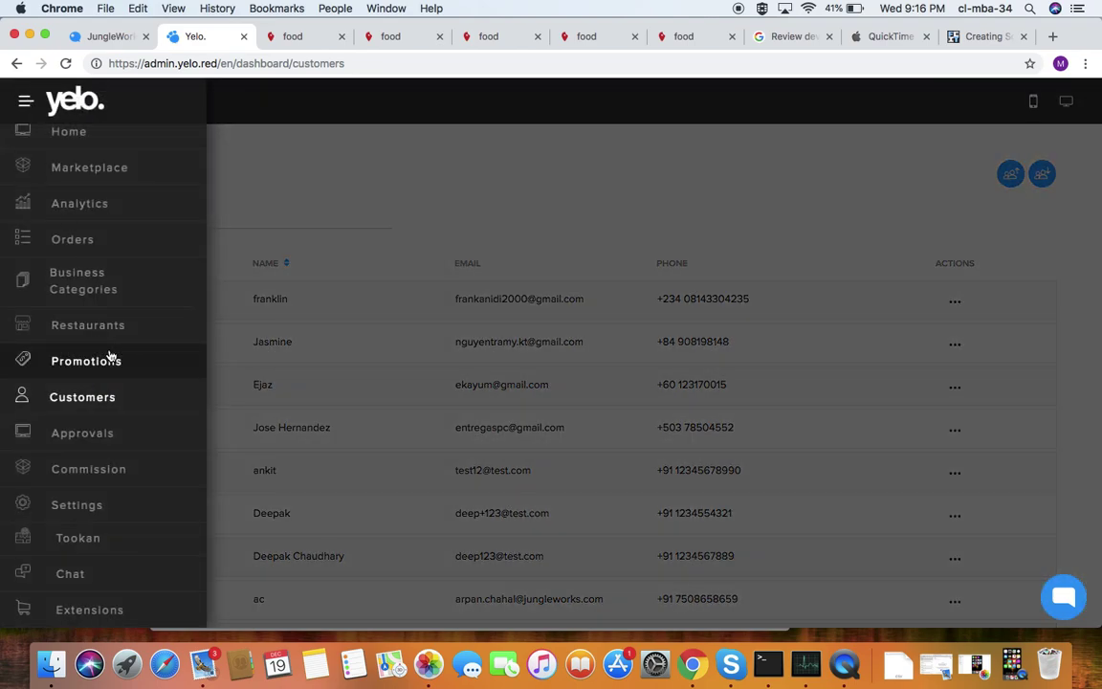
Step: Filter the Approvals product list by Approved, then Rejected, then back to All
left_click(113, 436)
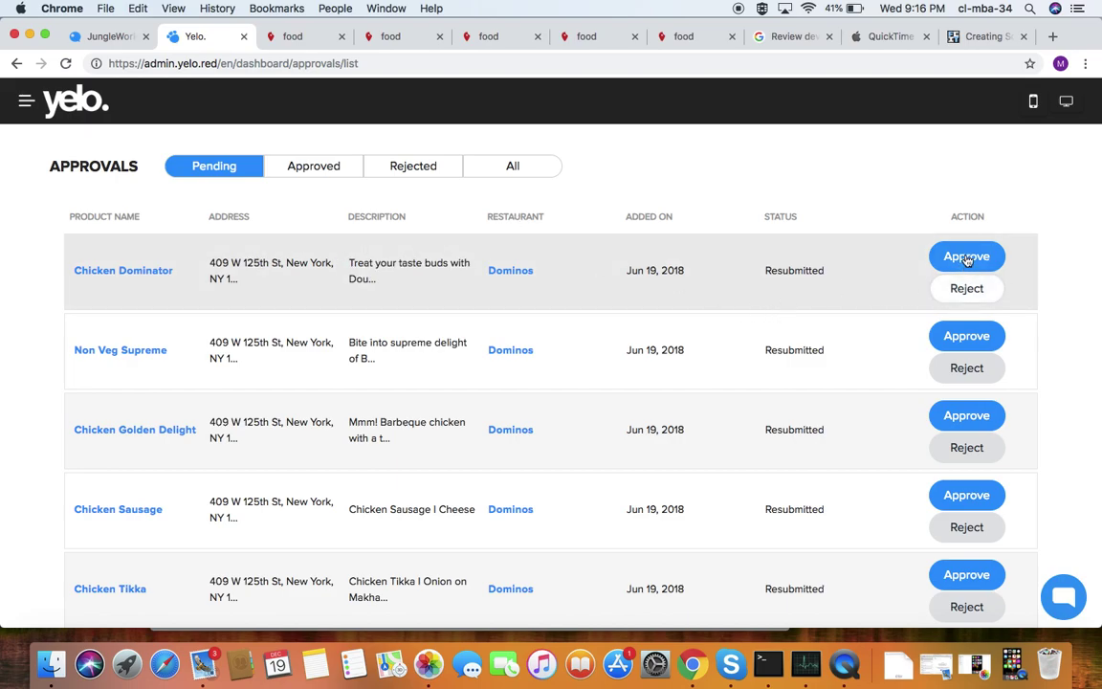
scroll(672, 324, "down", 1)
scroll(672, 323, "down", 10)
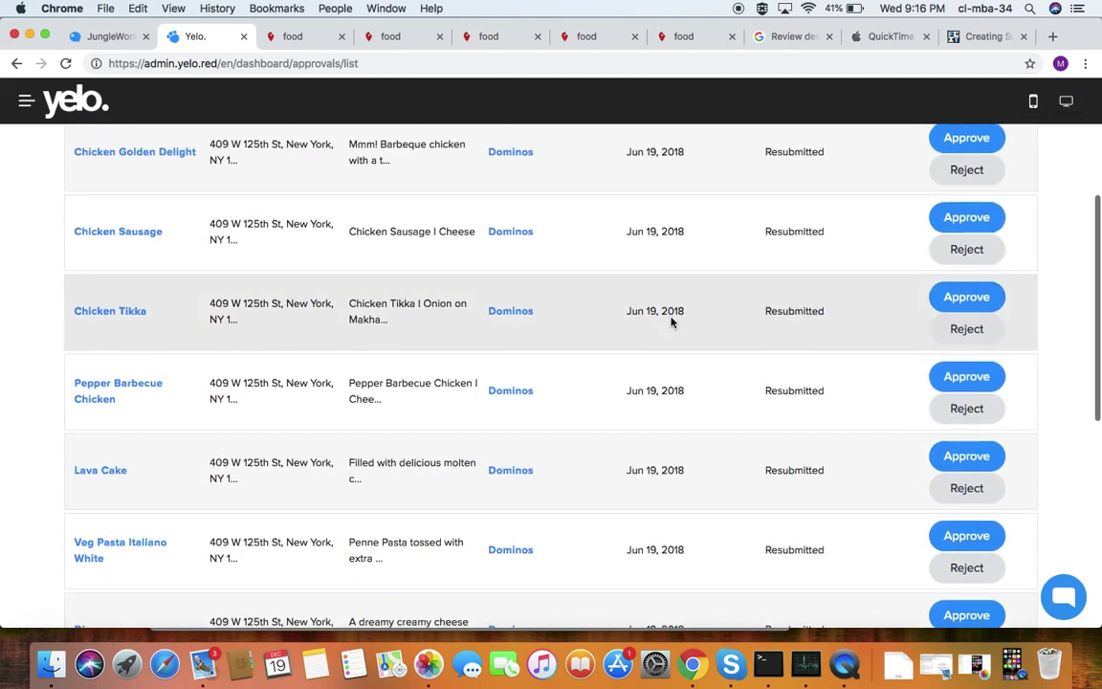
scroll(672, 324, "down", 3)
scroll(671, 320, "up", 15)
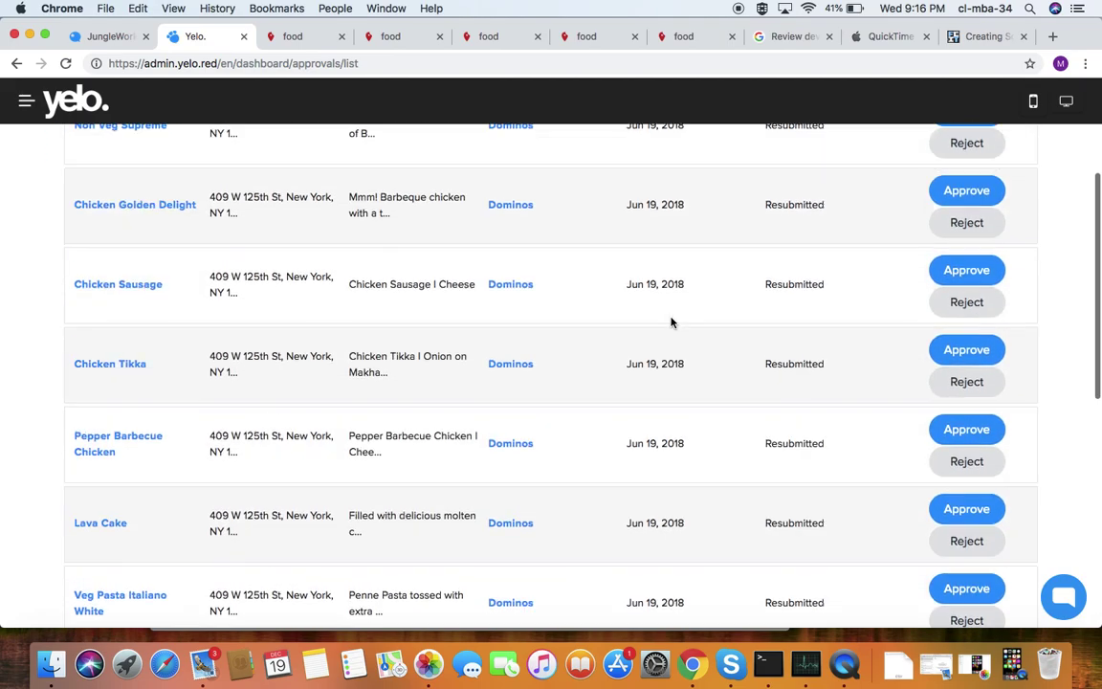
left_click(301, 140)
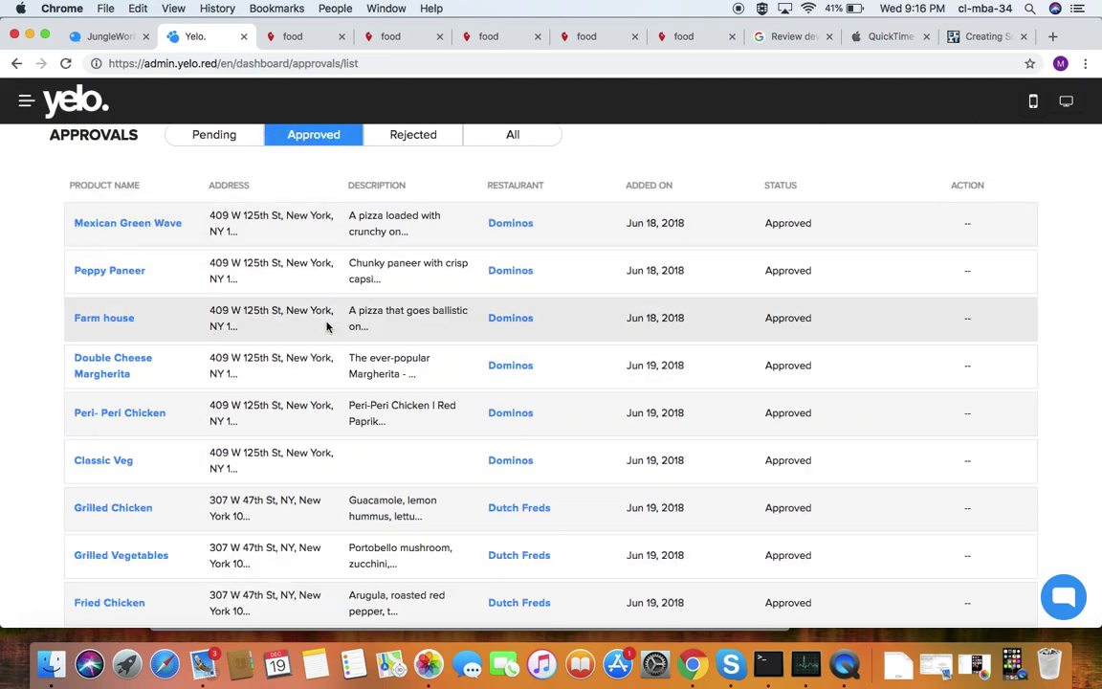
scroll(328, 323, "up", 2)
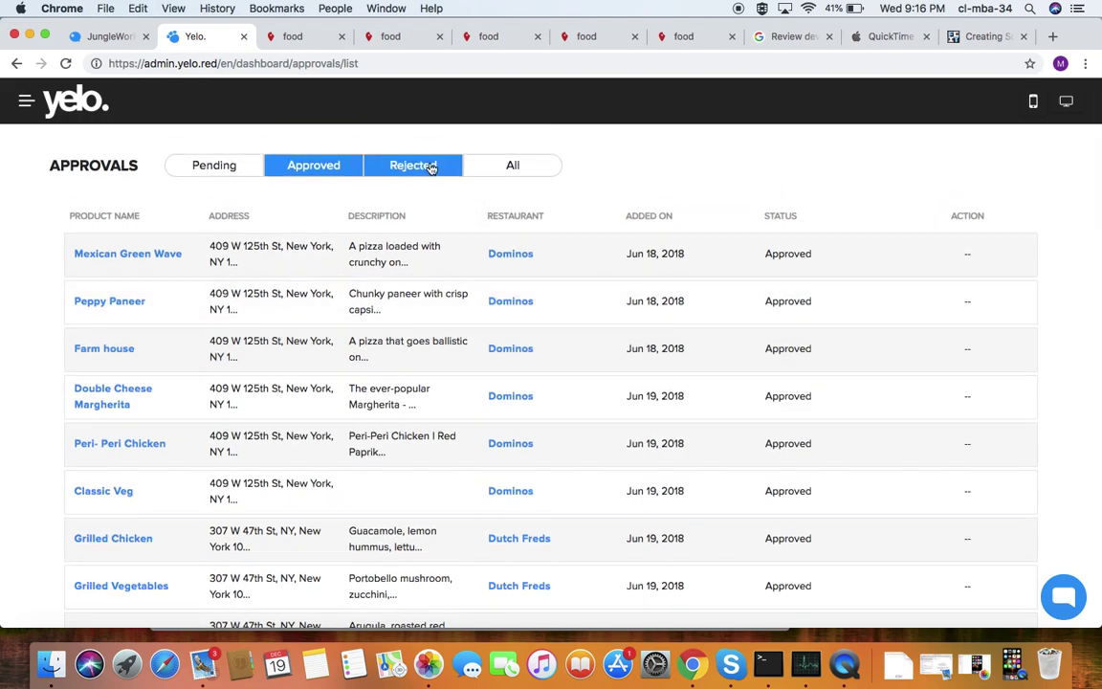
left_click(430, 167)
left_click(494, 166)
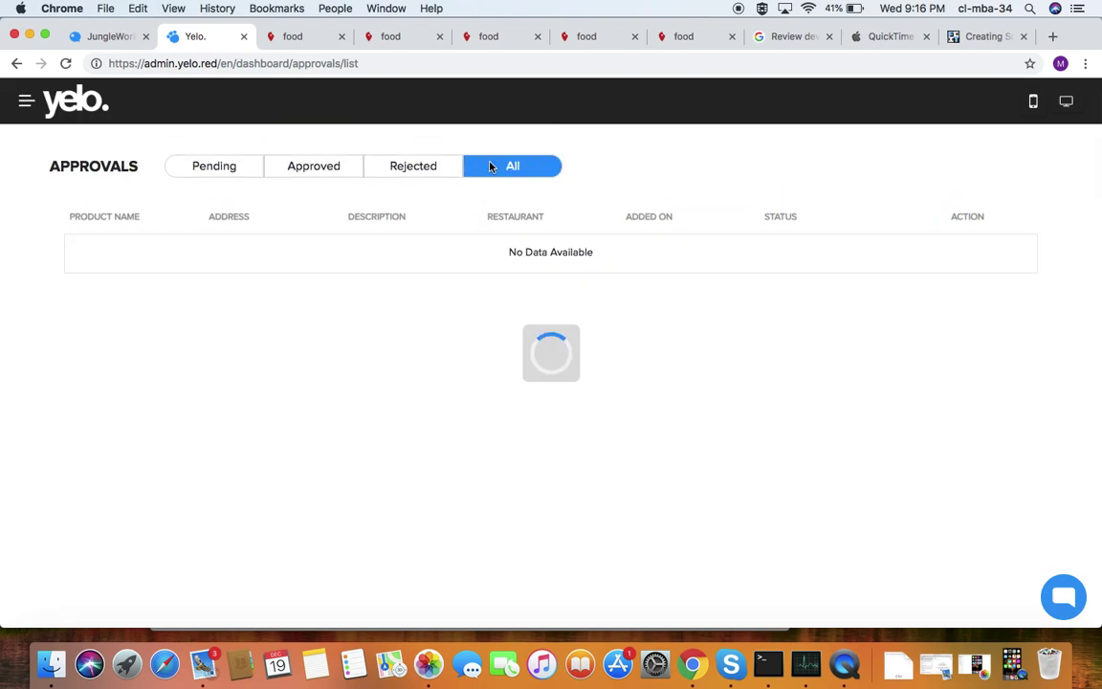
Step: Expand Commission in the navigation menu to reveal its Setup and Details pages
left_click(26, 102)
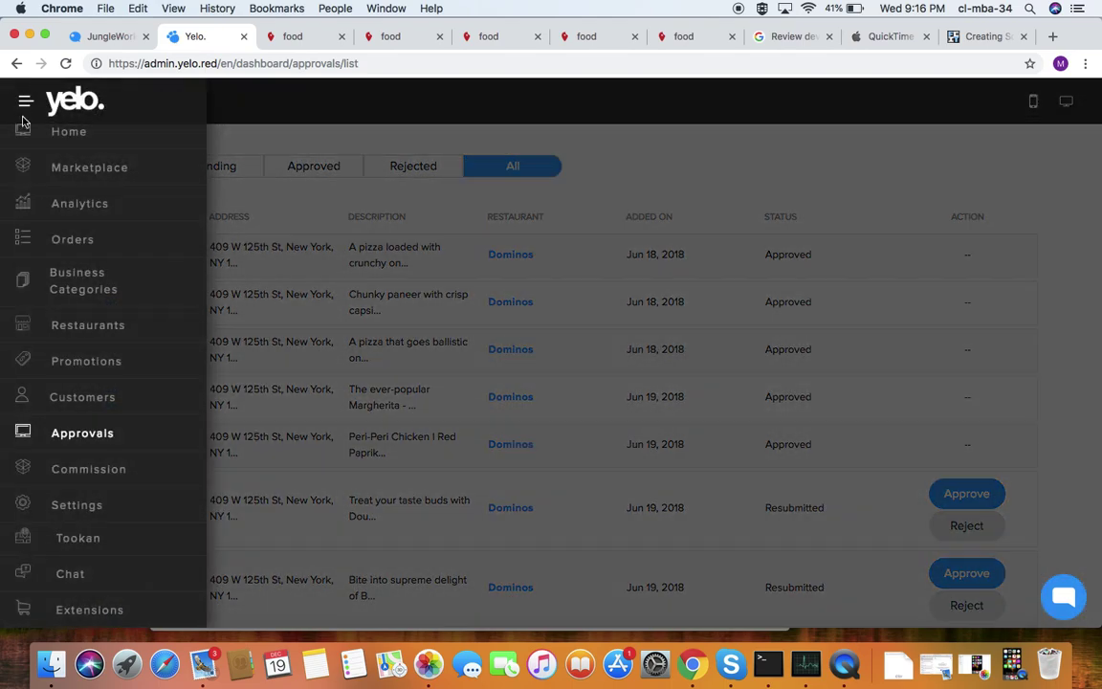
left_click(91, 469)
scroll(81, 507, "down", 2)
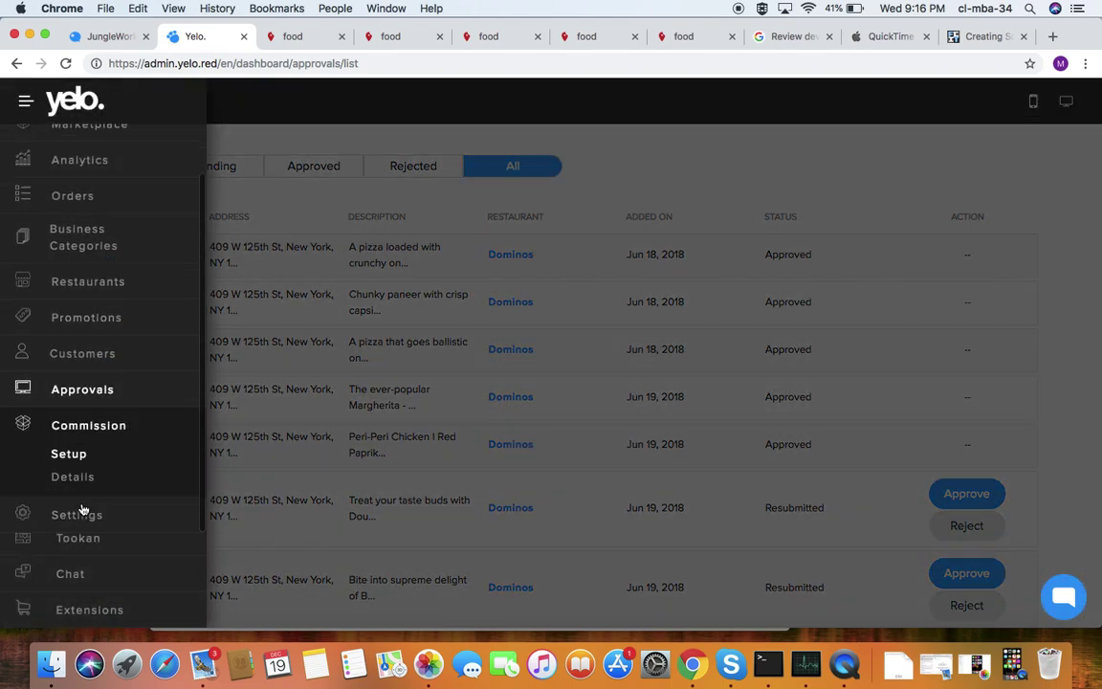
Step: Review Commission Setup, then open Commission Details and check the first order's actions menu
left_click(69, 455)
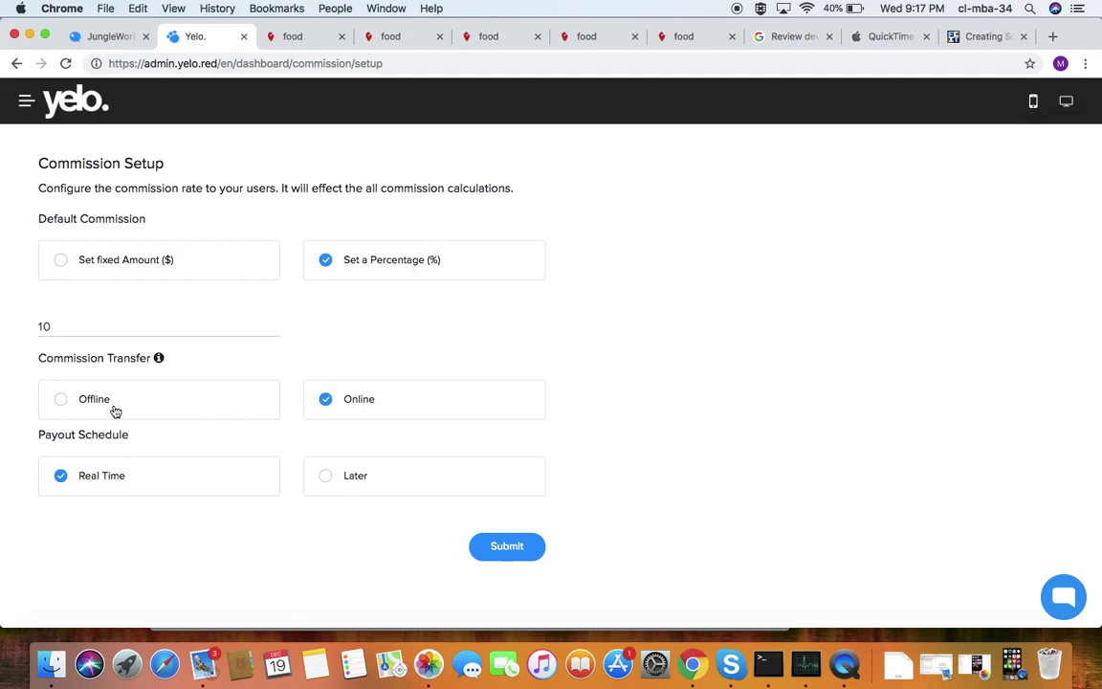
left_click(26, 100)
left_click(89, 477)
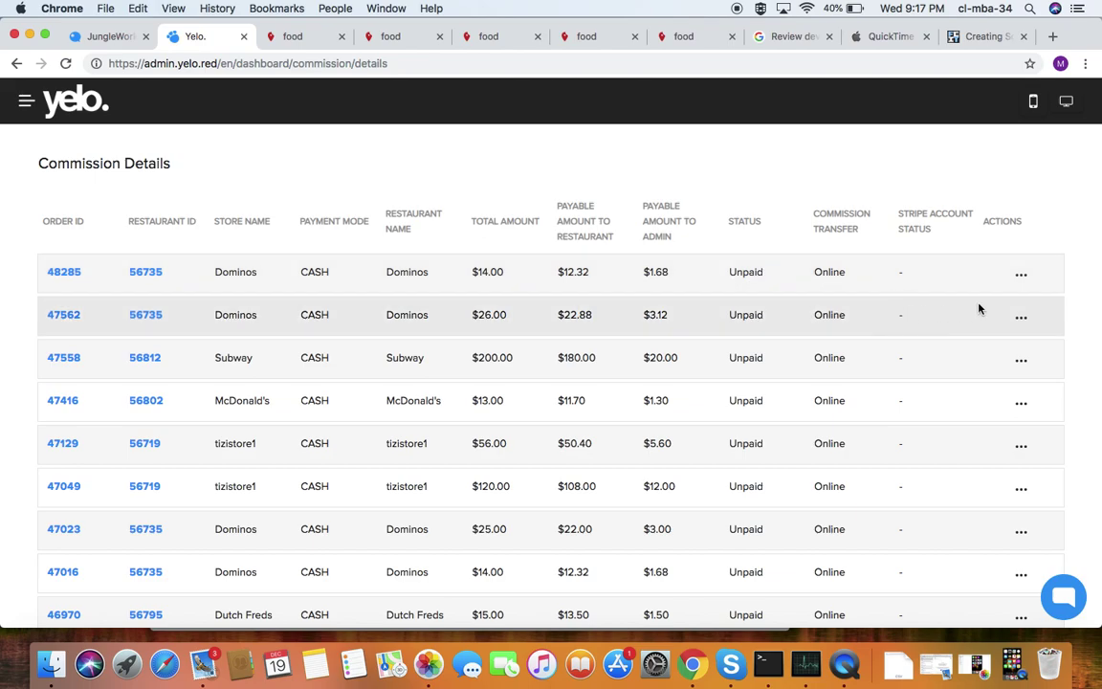
left_click(1021, 274)
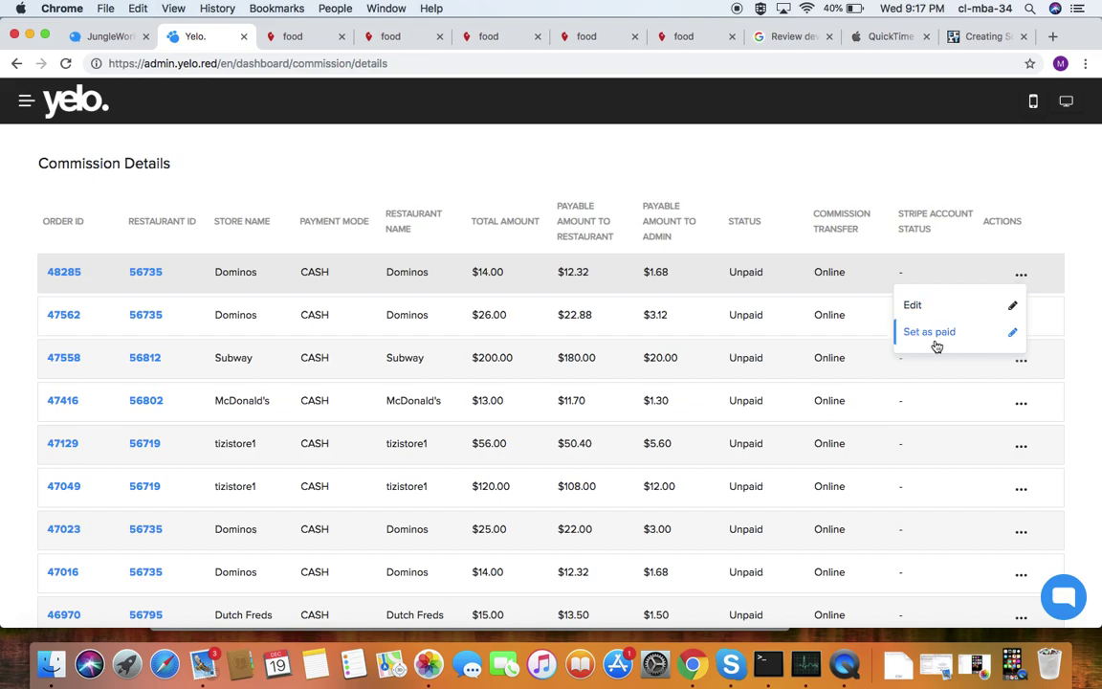
left_click(25, 104)
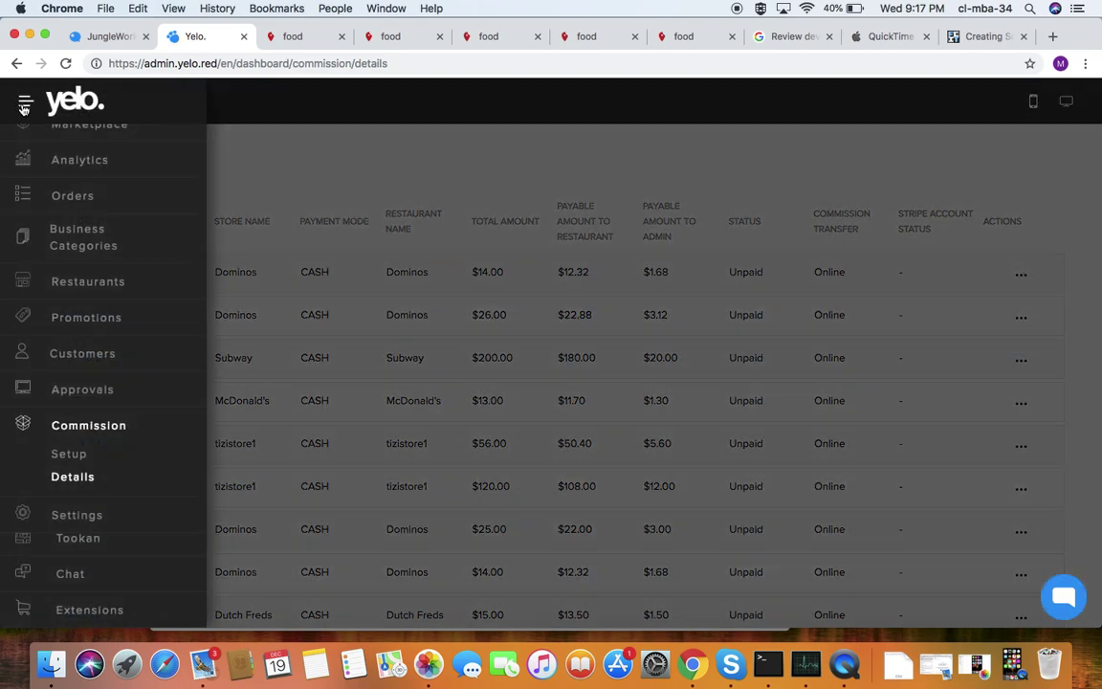
left_click(88, 518)
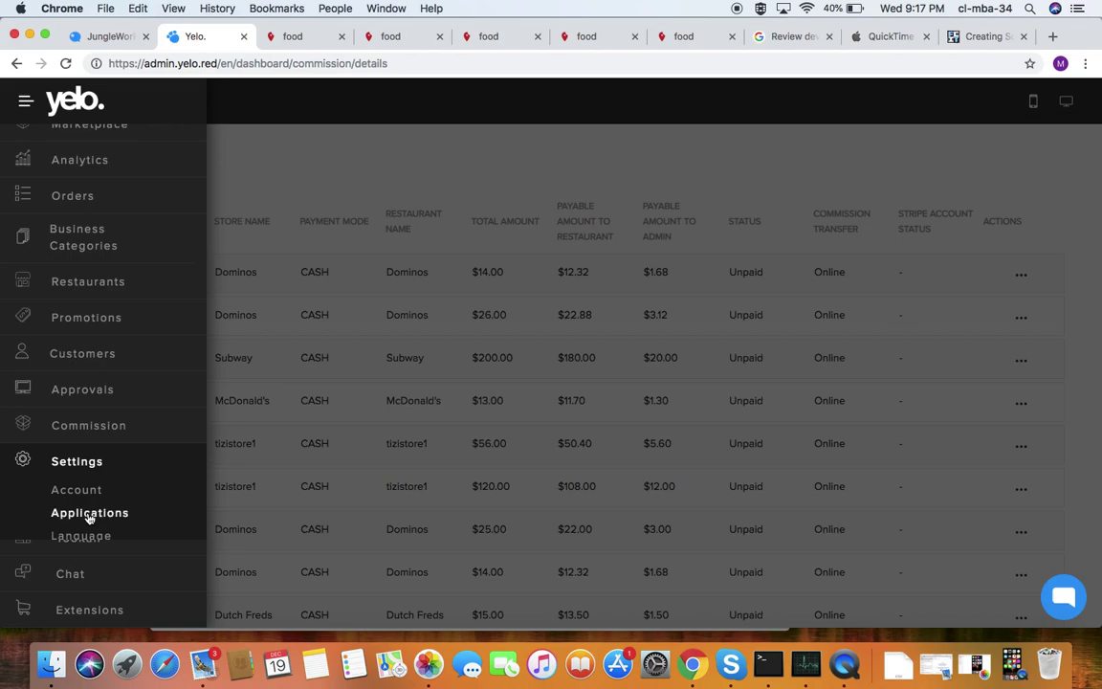
left_click(84, 488)
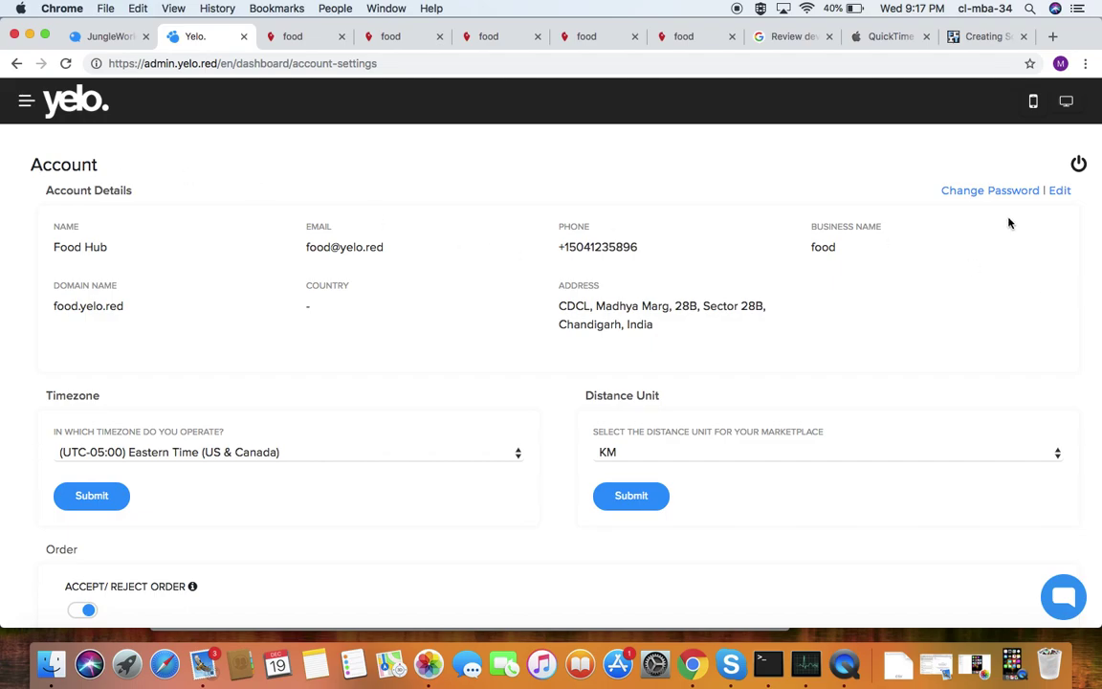
left_click(1066, 191)
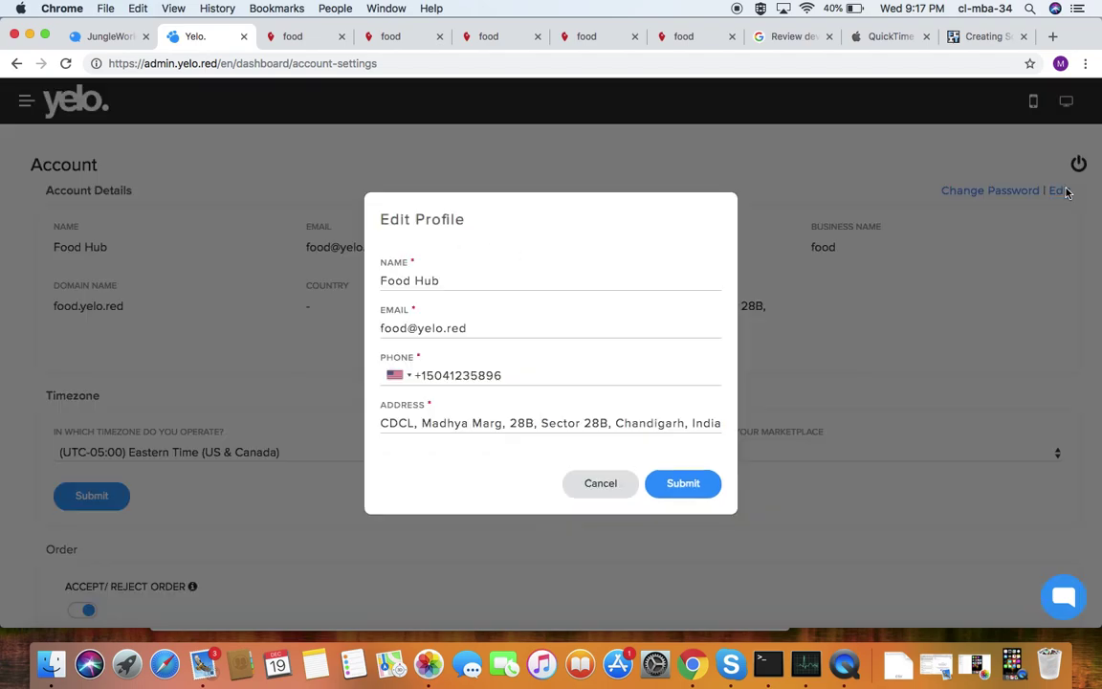
left_click(575, 483)
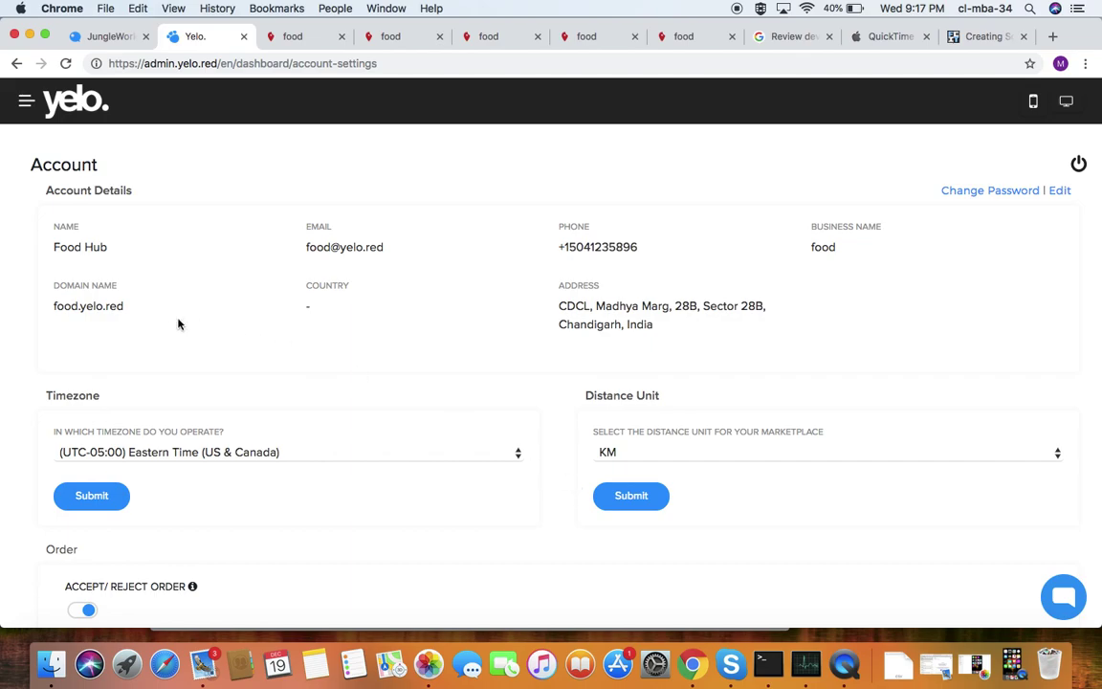
scroll(576, 324, "down", 3)
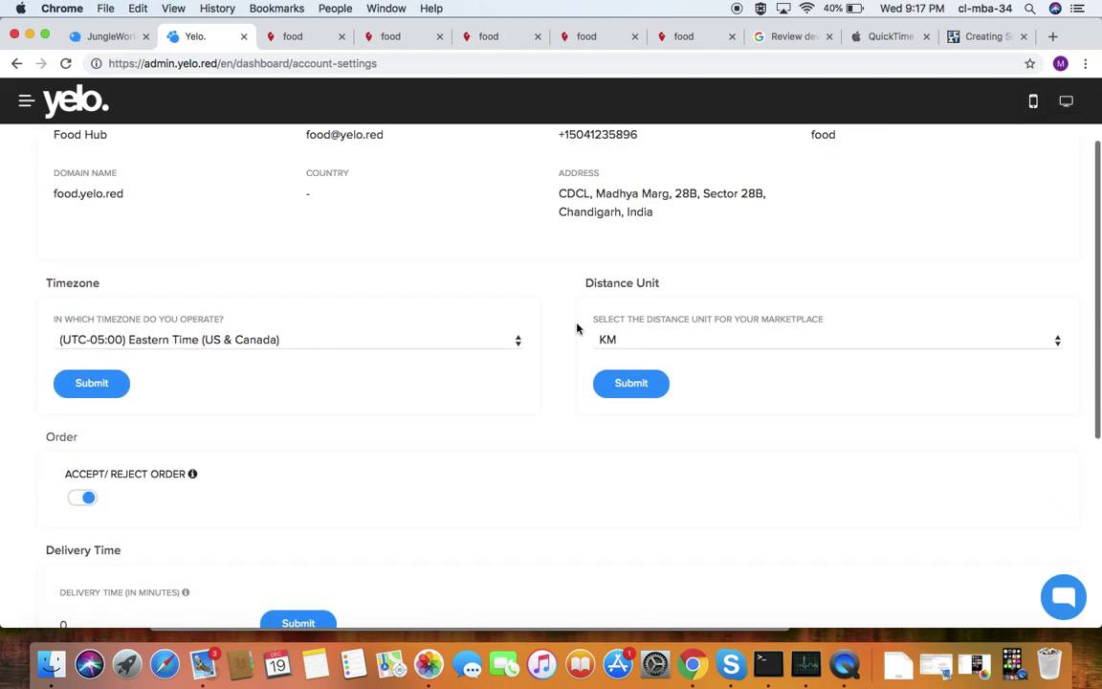
left_click(707, 342)
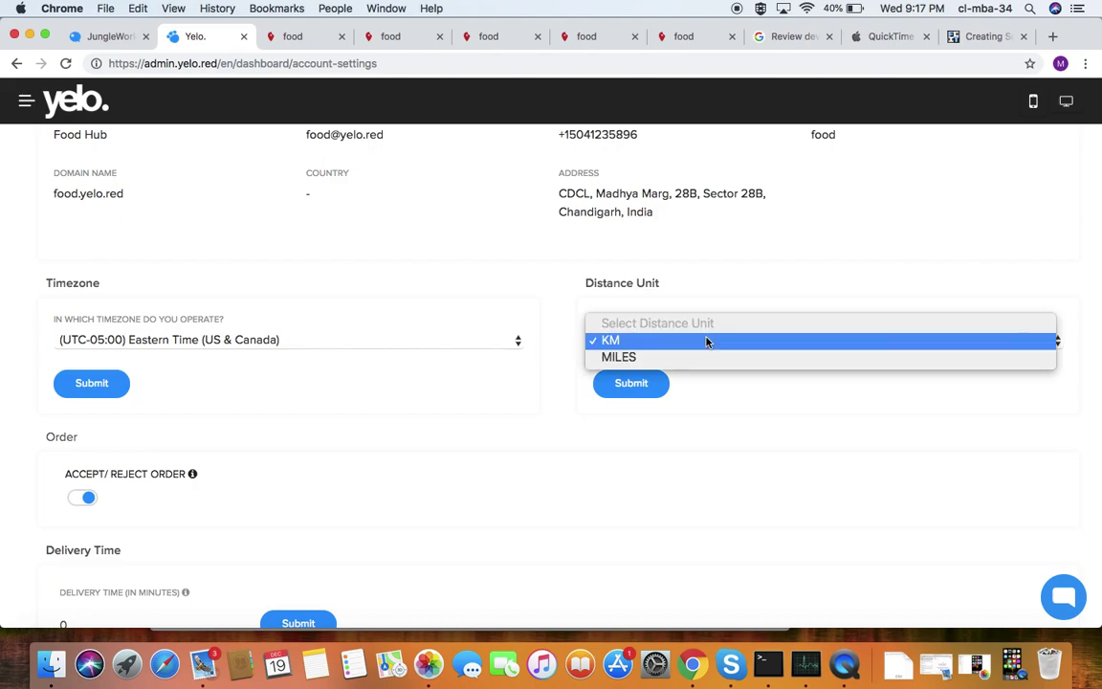
left_click(706, 465)
scroll(311, 444, "down", 3)
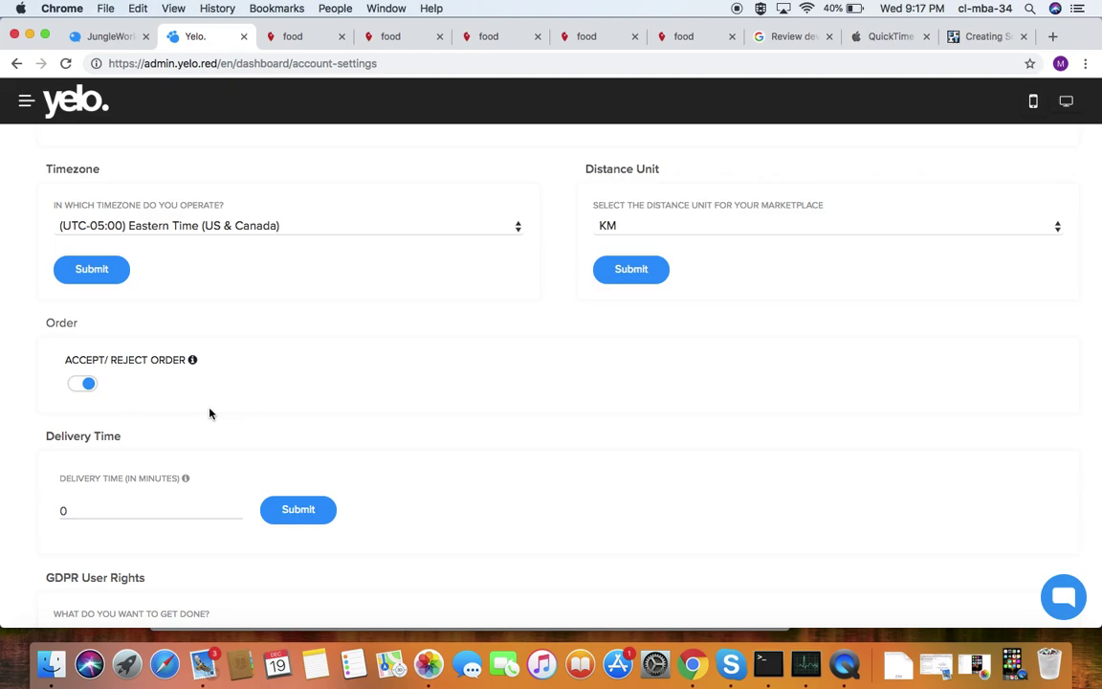
scroll(210, 414, "down", 4)
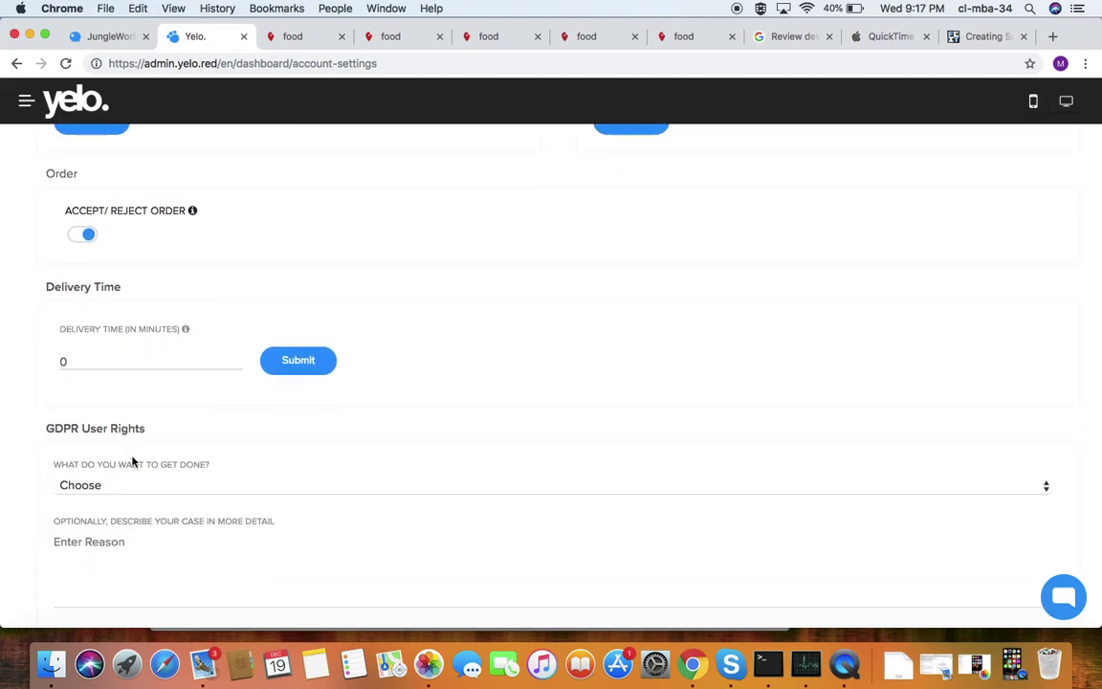
scroll(132, 463, "down", 2)
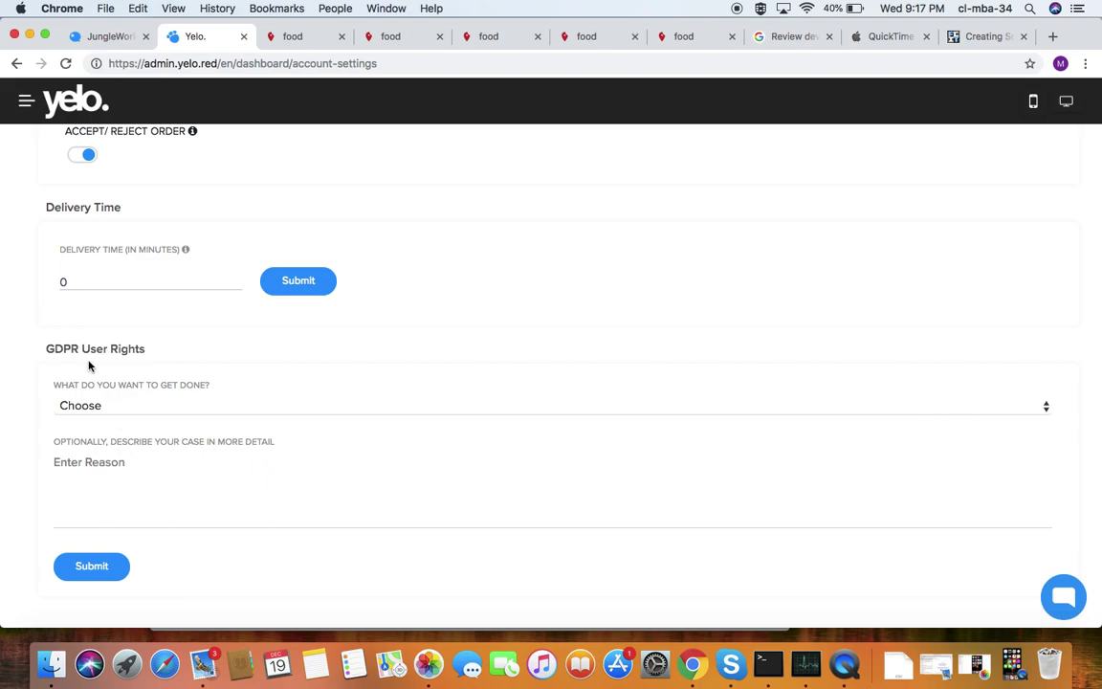
scroll(88, 366, "up", 10)
left_click(26, 101)
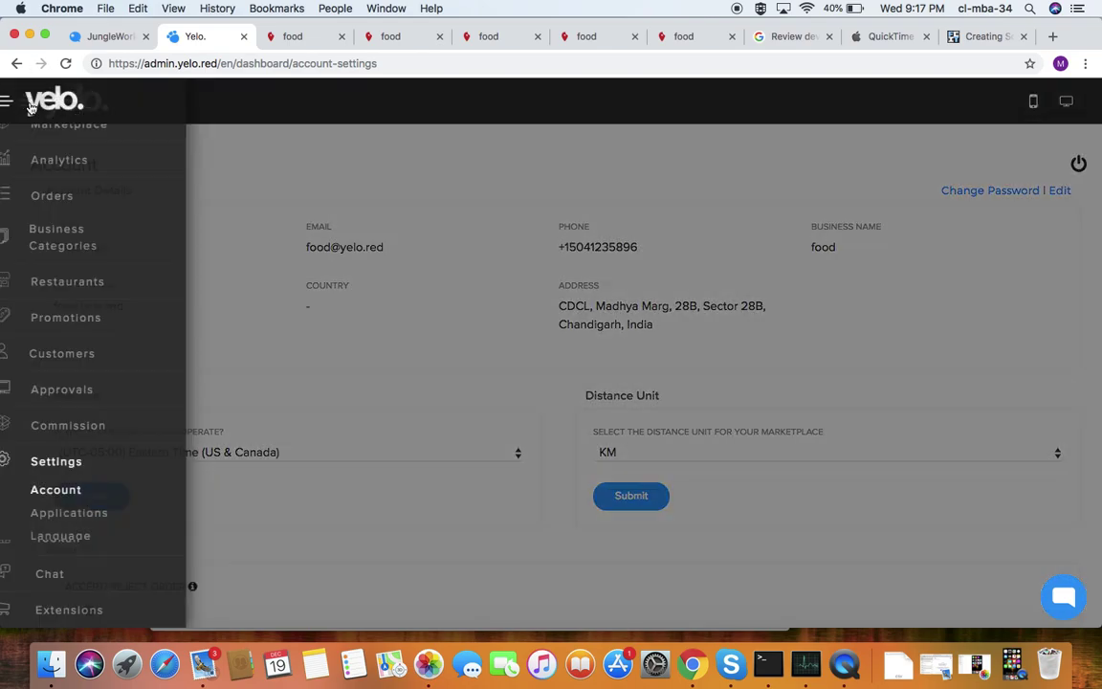
Step: View the Applications settings page
left_click(72, 515)
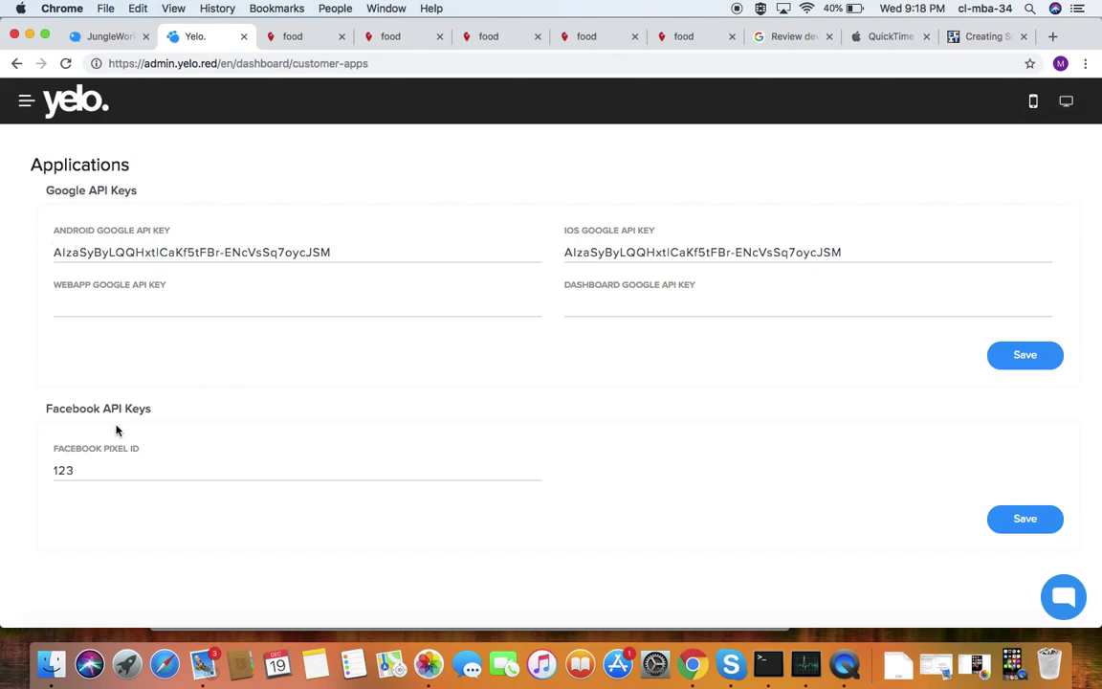
left_click(26, 103)
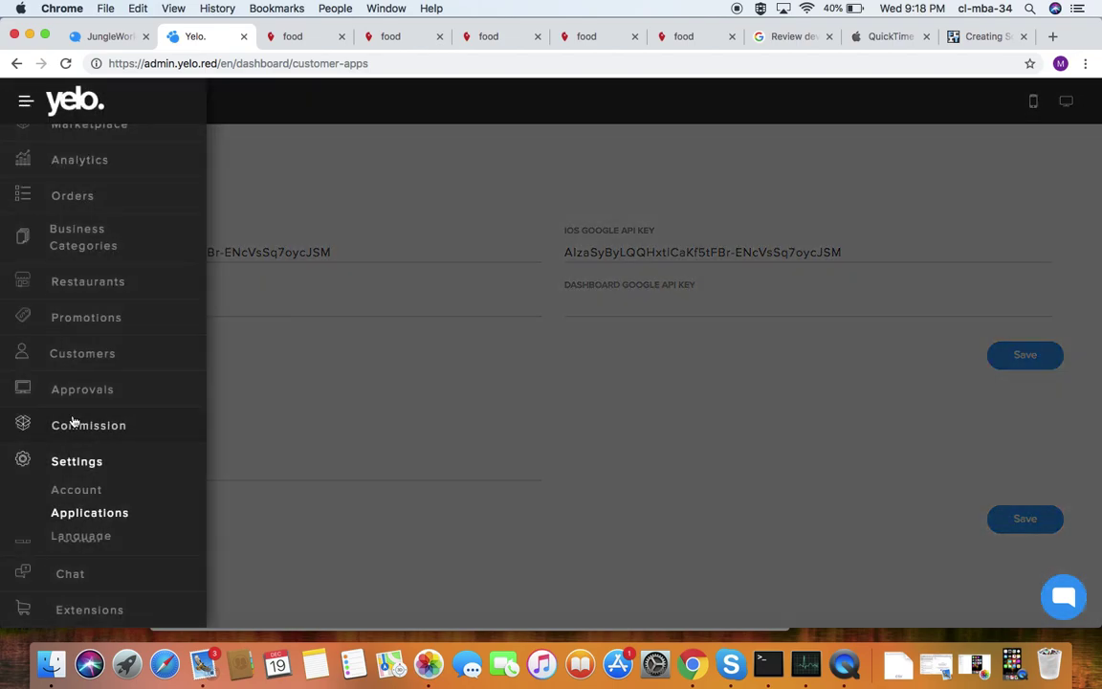
scroll(88, 524, "down", 1)
Step: Open Language settings and keep English as the dashboard language
left_click(81, 497)
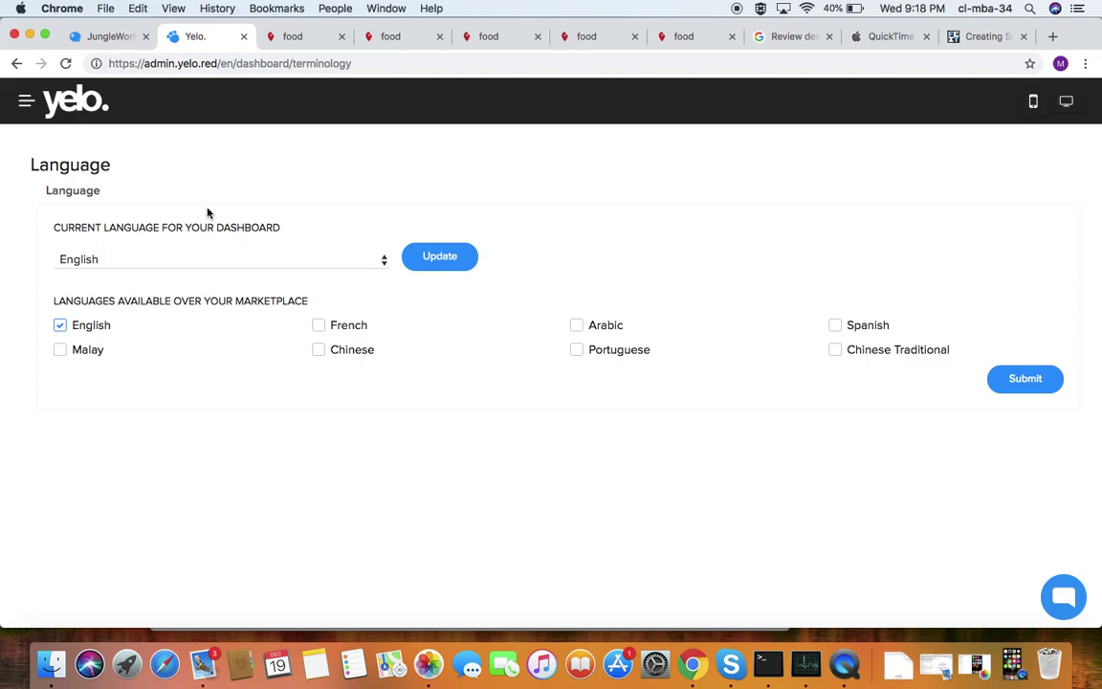
left_click(372, 264)
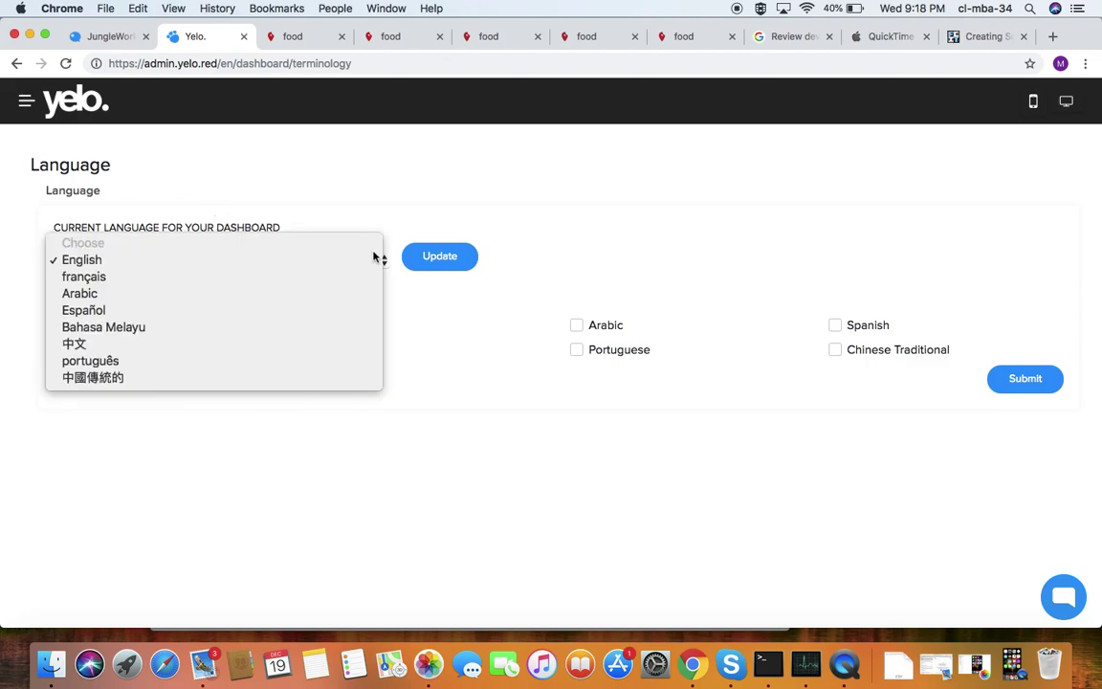
left_click(450, 228)
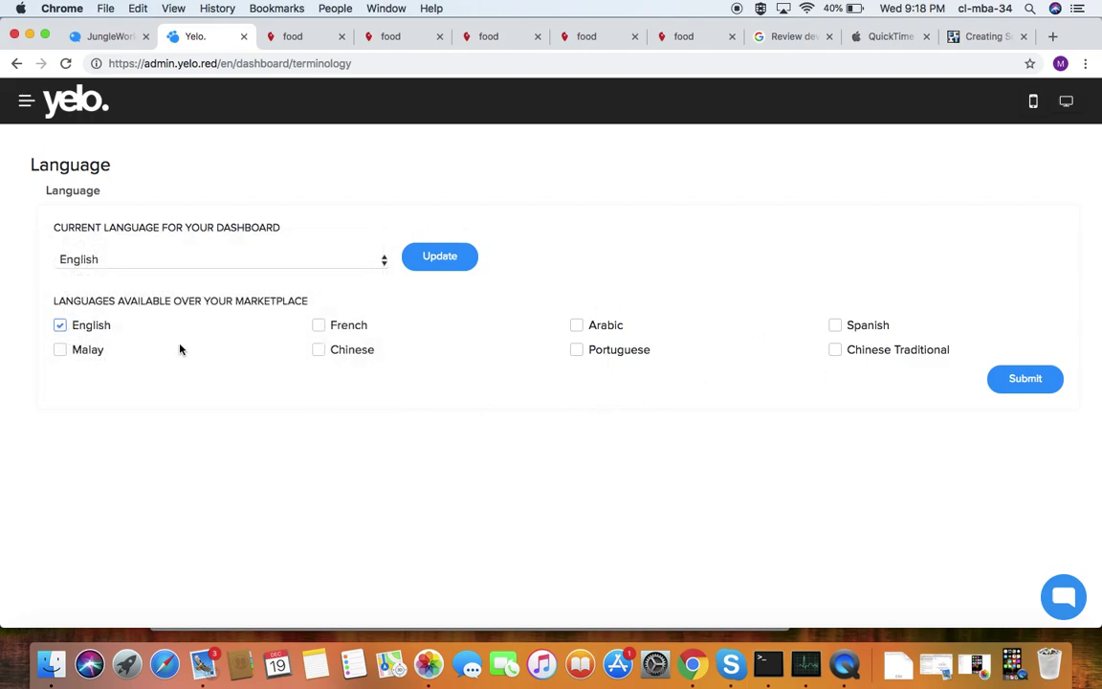
left_click(26, 103)
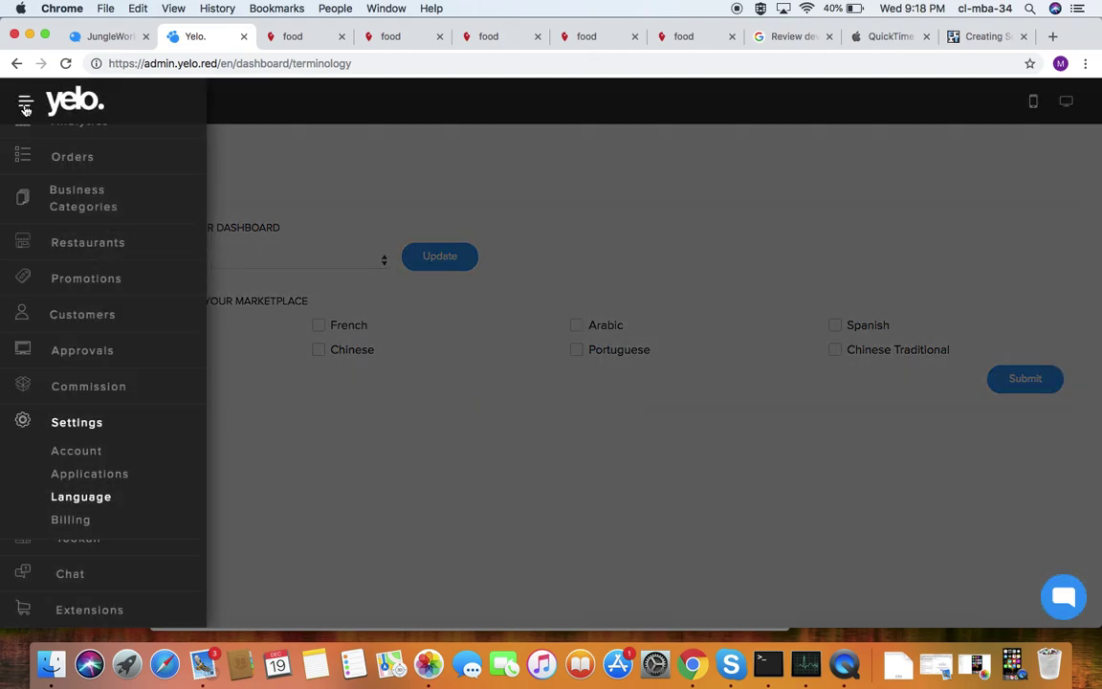
Step: Check the Billing page's PREMIUM plan, then open and close the support chat
left_click(84, 518)
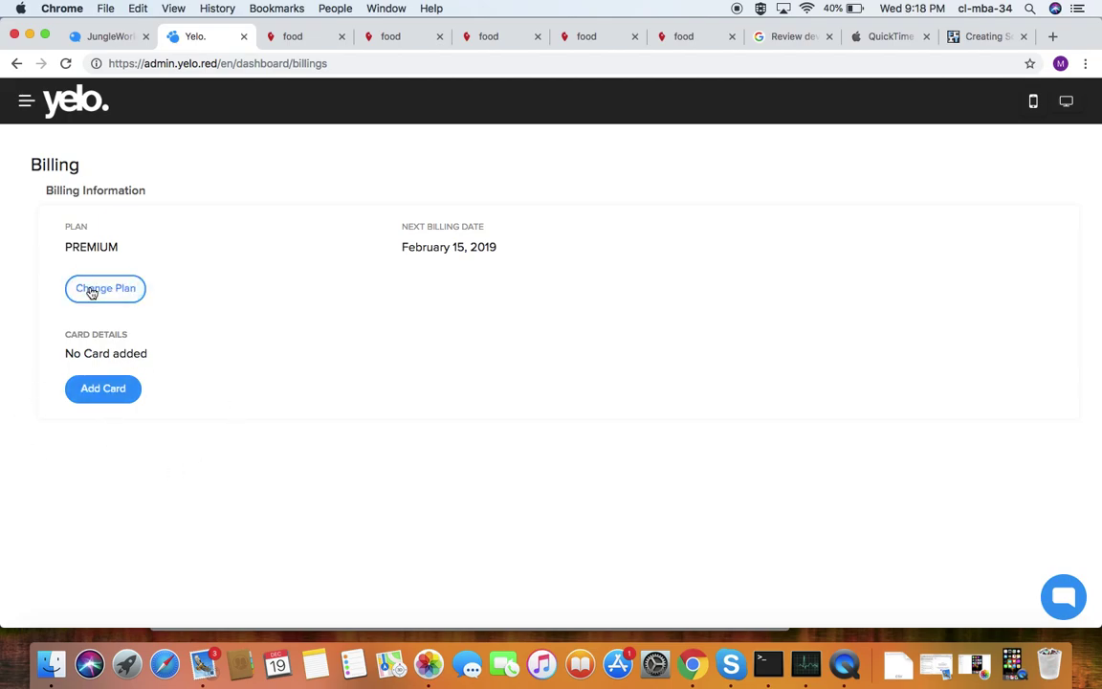
left_click(26, 103)
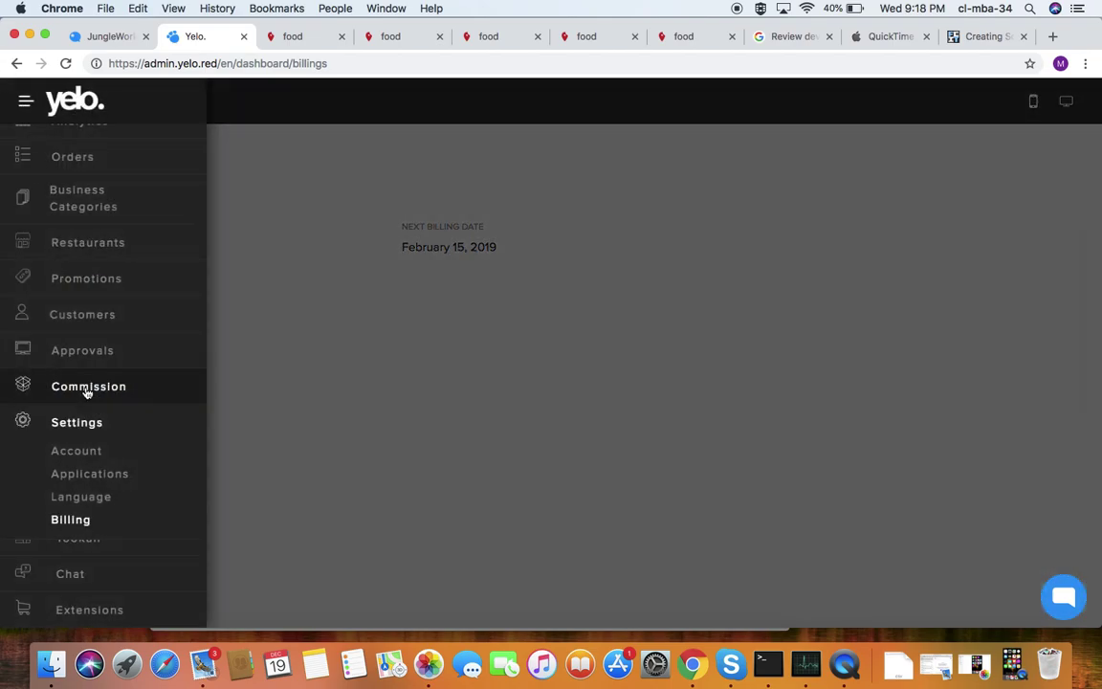
left_click(80, 576)
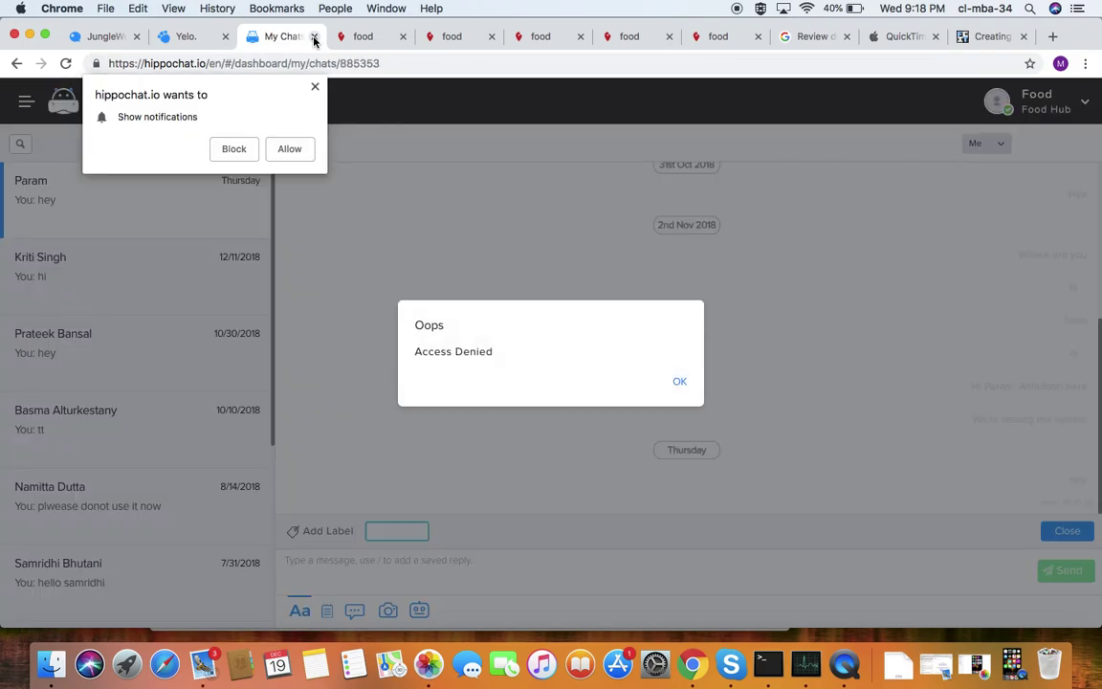
left_click(314, 37)
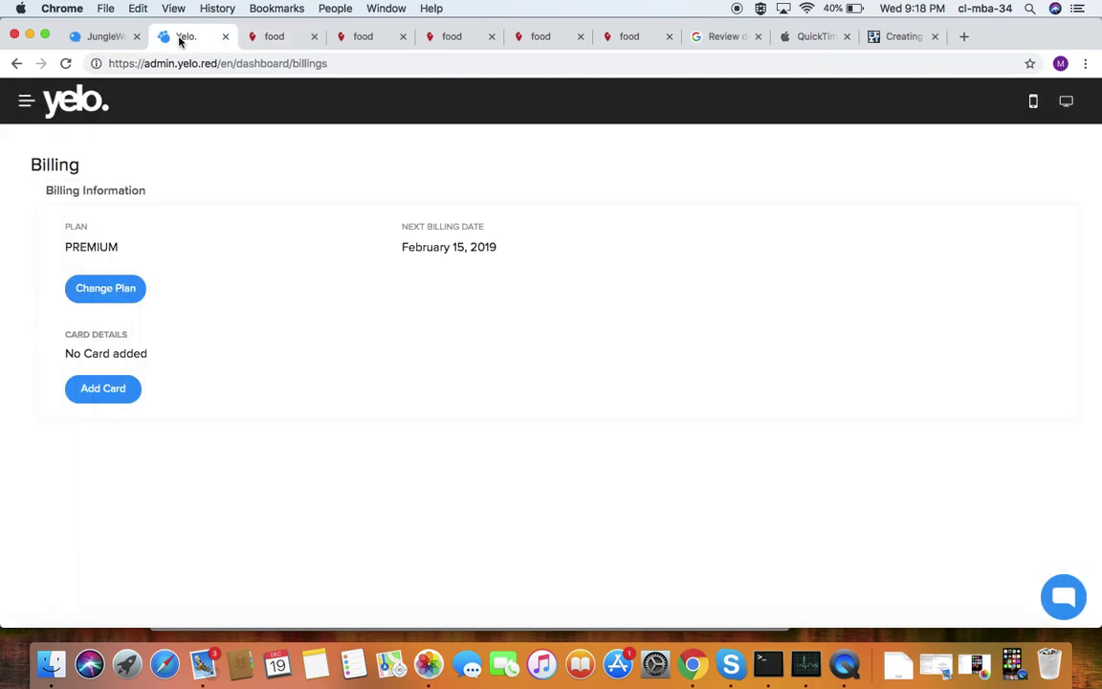
left_click(26, 101)
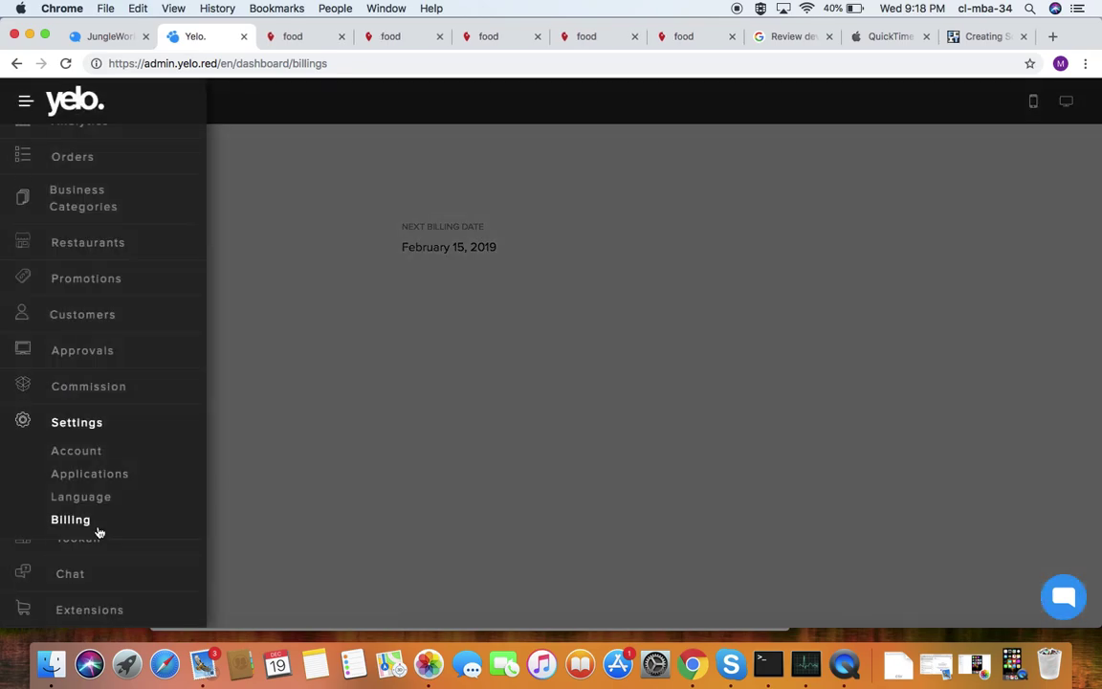
Step: Browse the Extensions cards: Stripe, Loyalty Points, Restaurant Subscription on; PayPal, Razorpay off
left_click(89, 608)
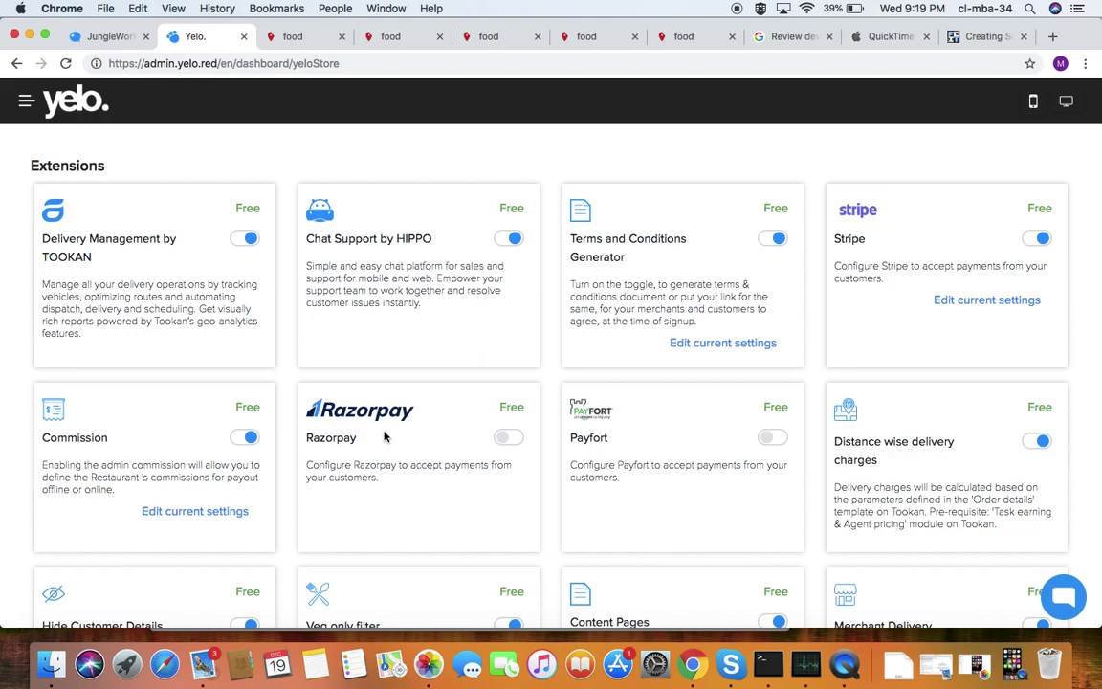
scroll(854, 241, "down", 8)
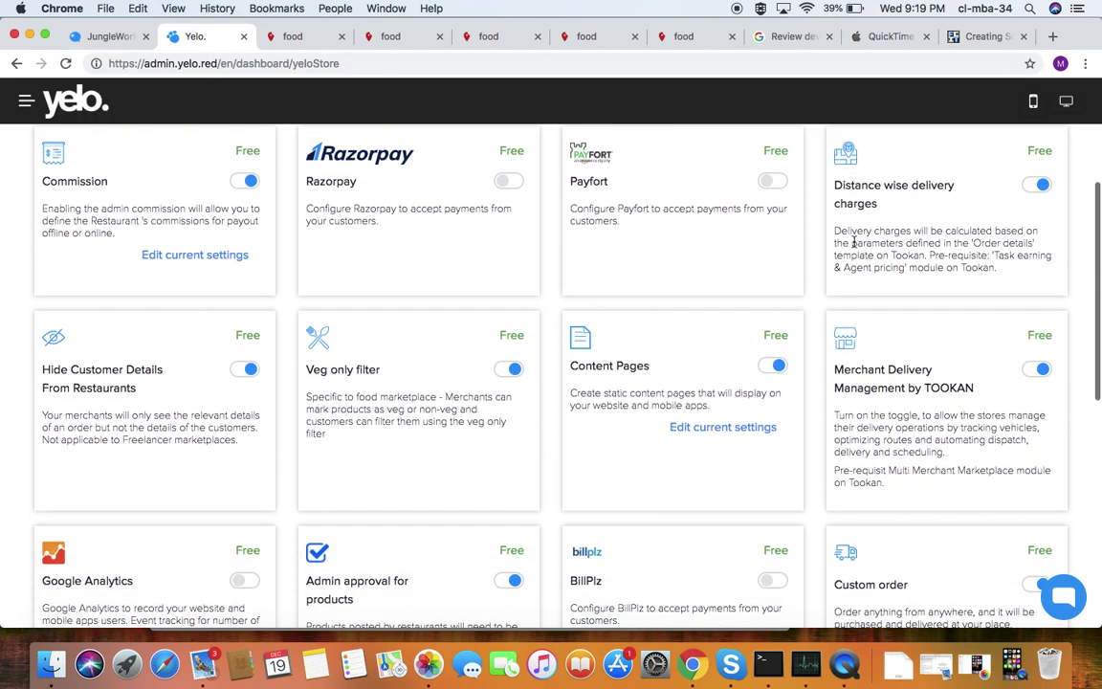
scroll(855, 244, "up", 7)
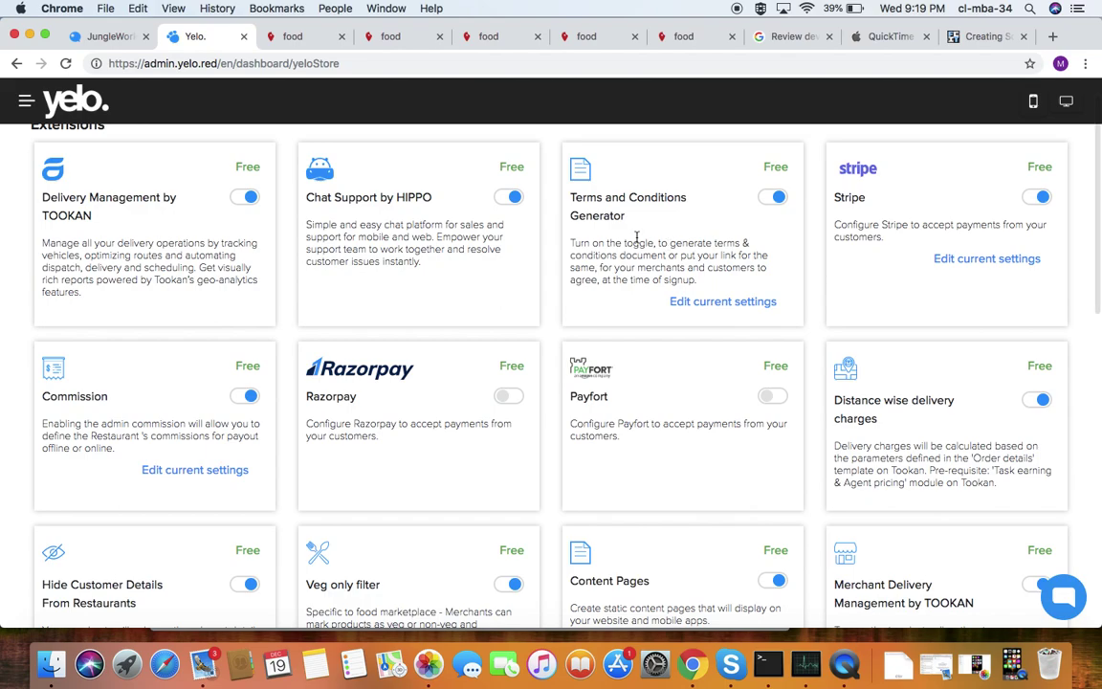
scroll(671, 241, "down", 13)
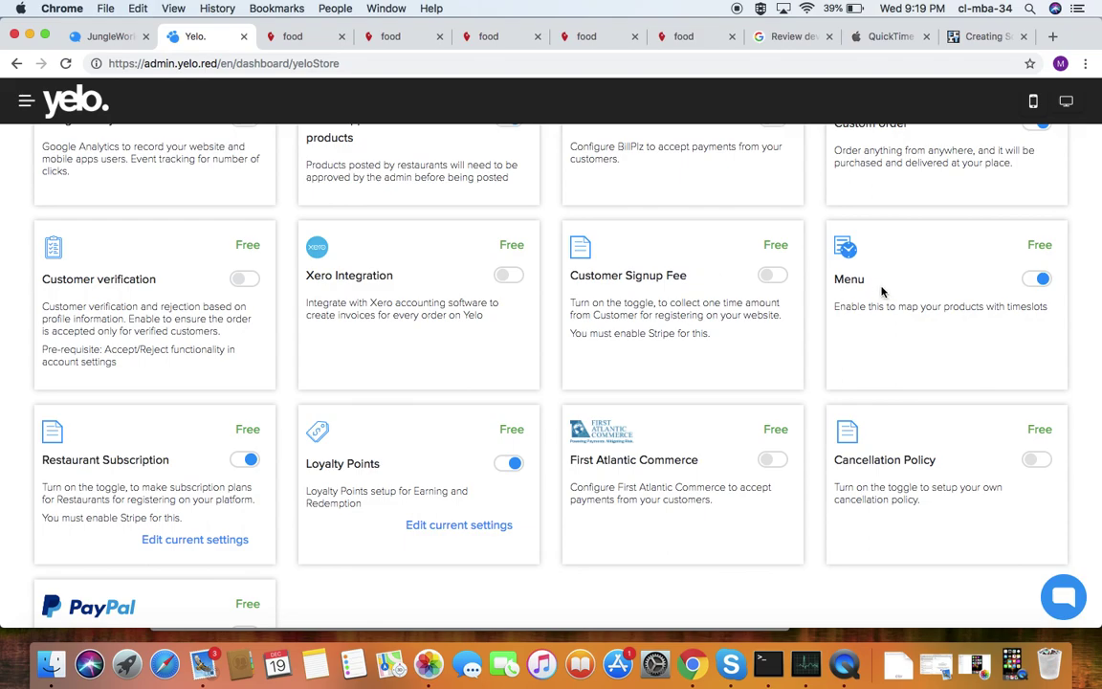
scroll(882, 291, "down", 2)
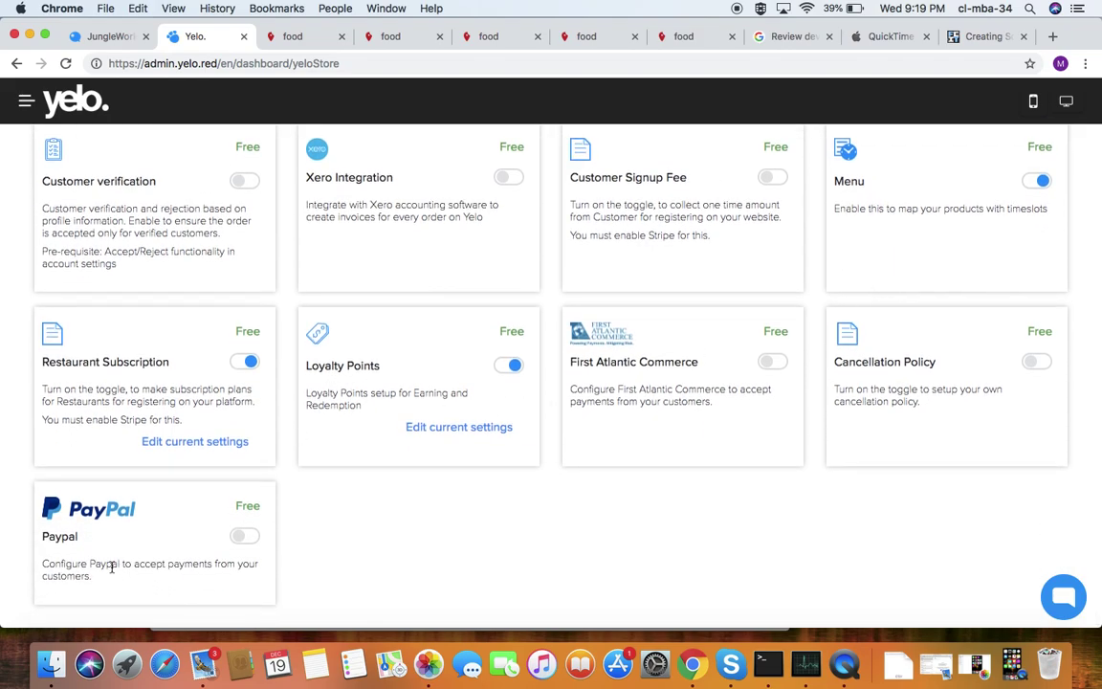
scroll(268, 331, "up", 10)
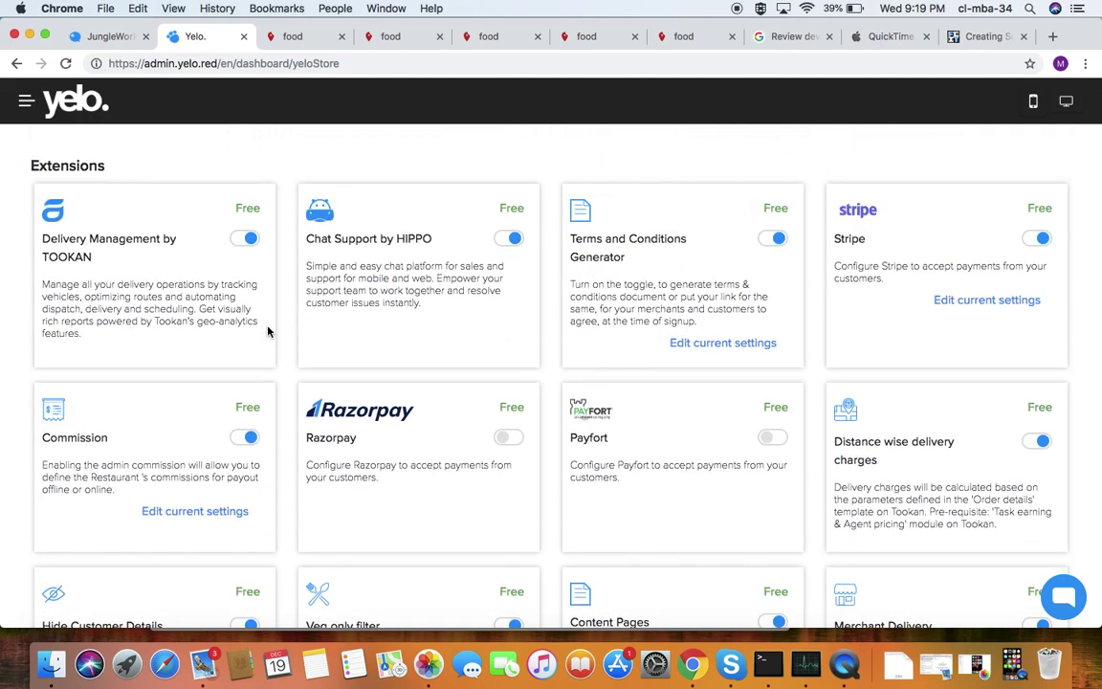
left_click(25, 103)
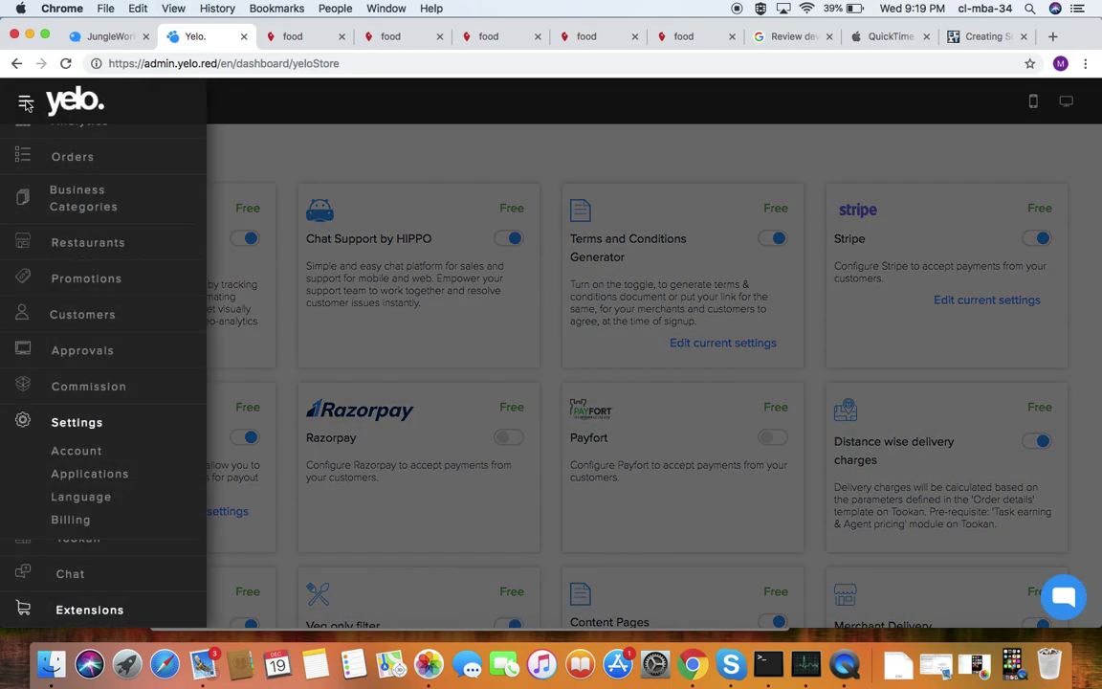
scroll(87, 230, "up", 2)
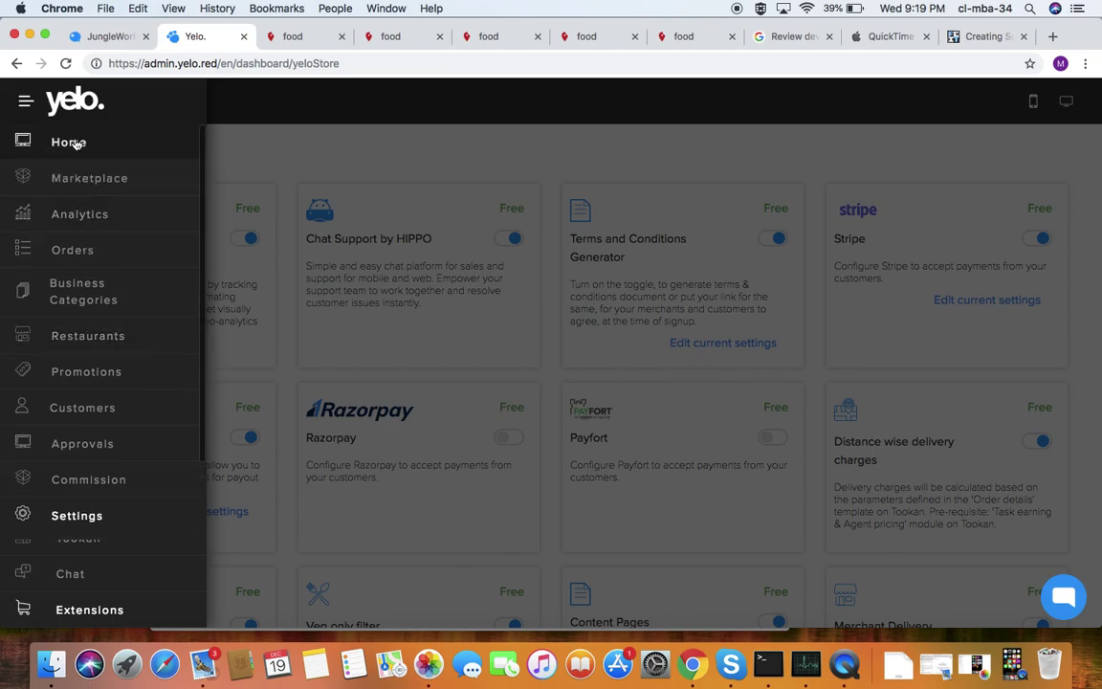